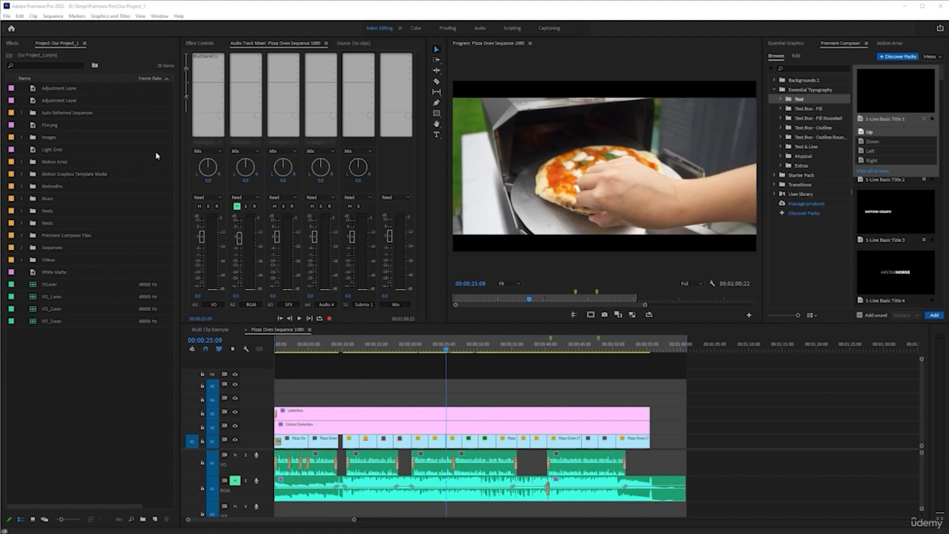
Open the floating Text panel briefly, close it and switch to the Captioning workspace.
click(159, 17)
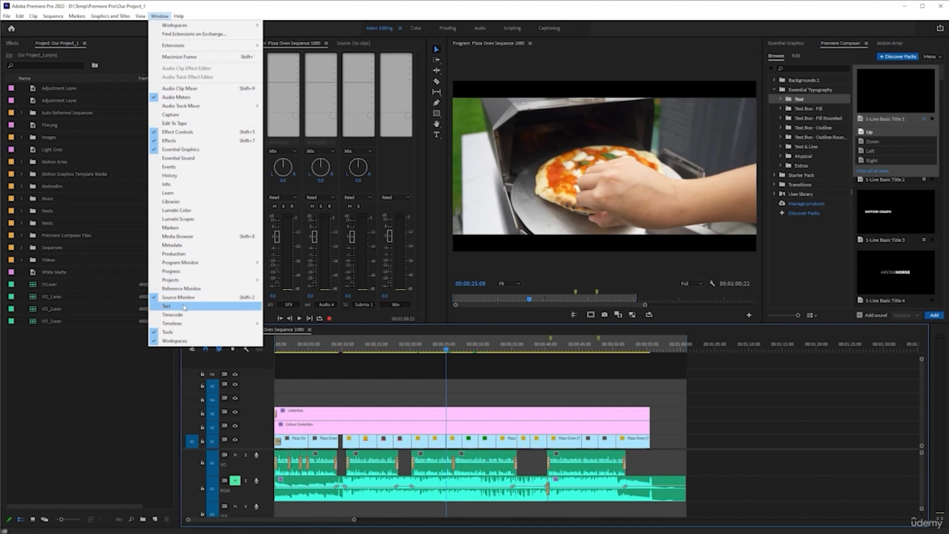
click(195, 306)
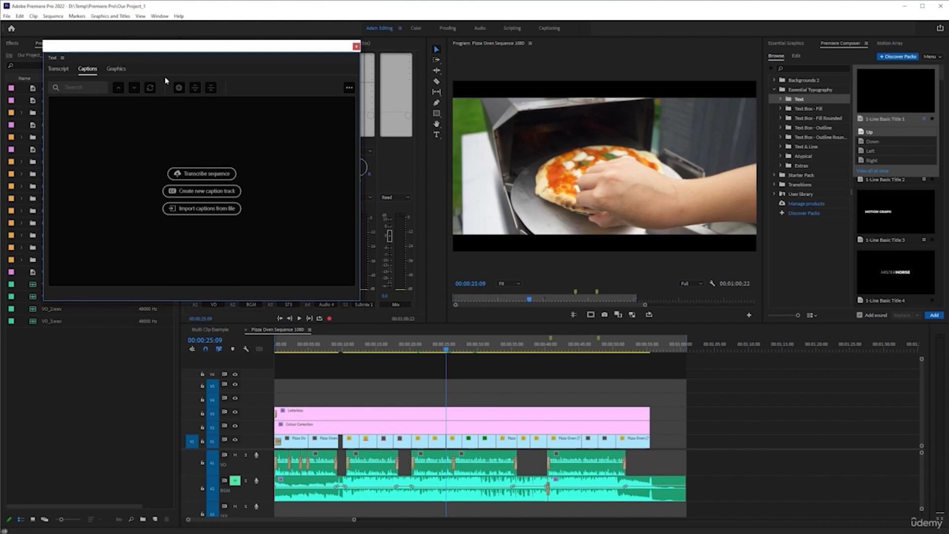
click(356, 46)
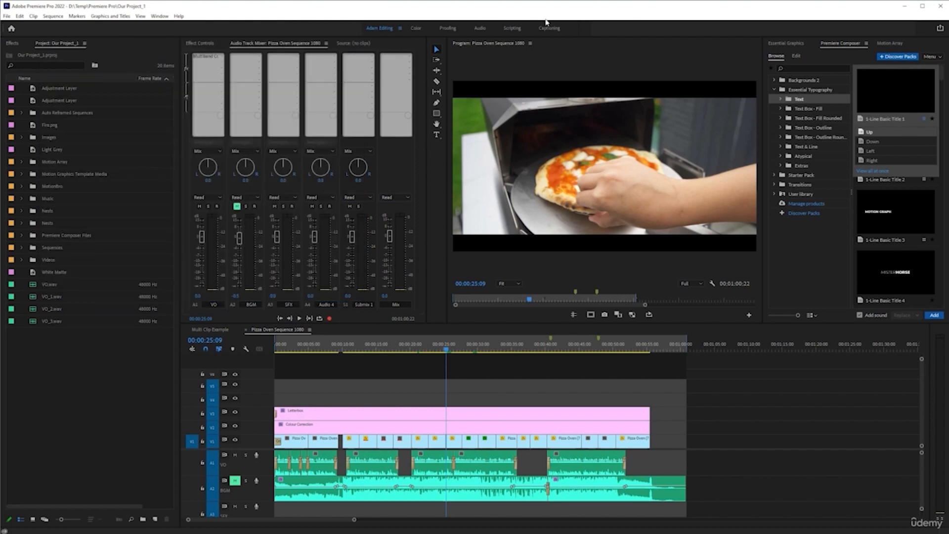
click(549, 28)
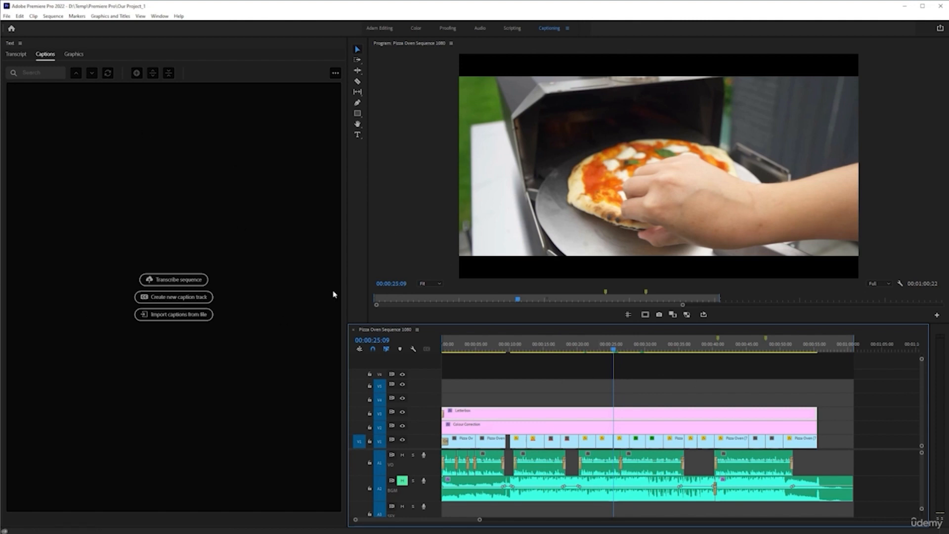
Examine the Transcript, Captions and Graphics views of the Text panel, comparing the listed graphics text with the clips in the sequence.
click(15, 55)
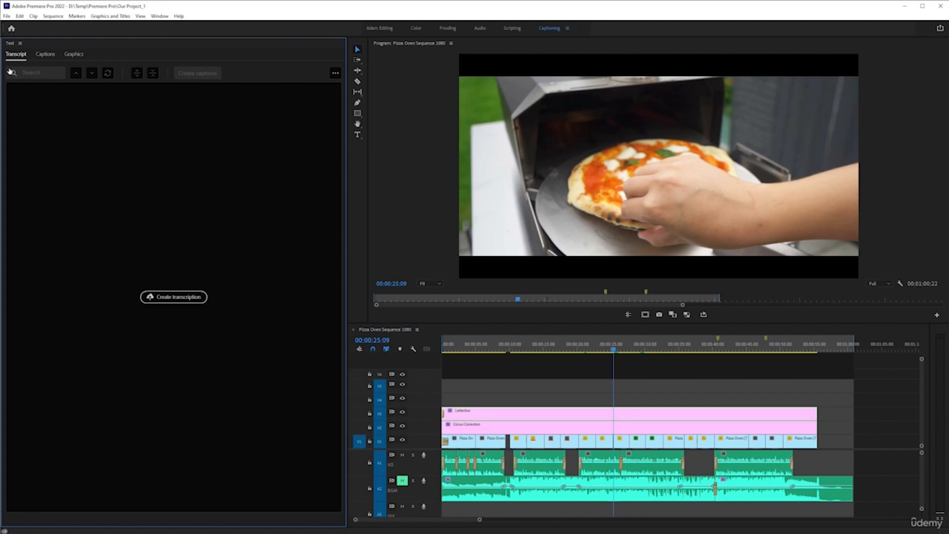
click(44, 55)
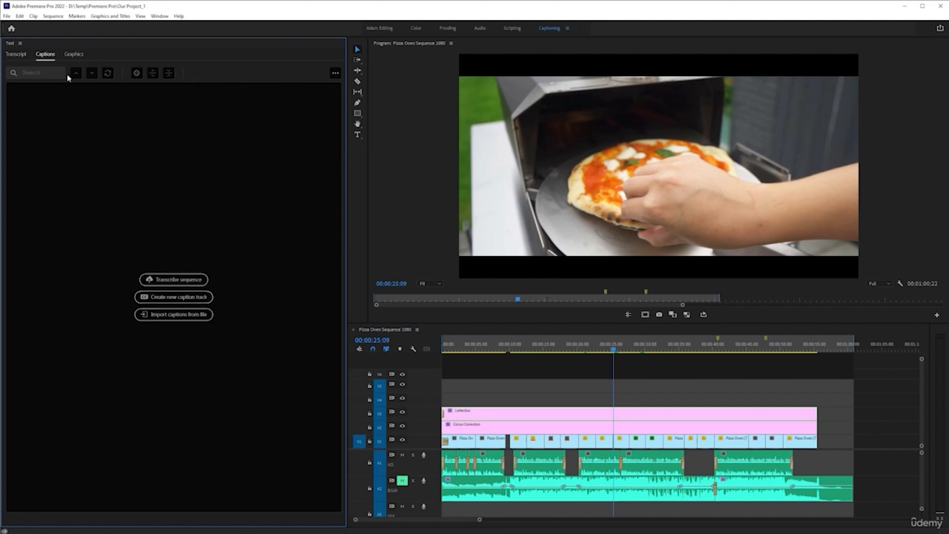
click(74, 55)
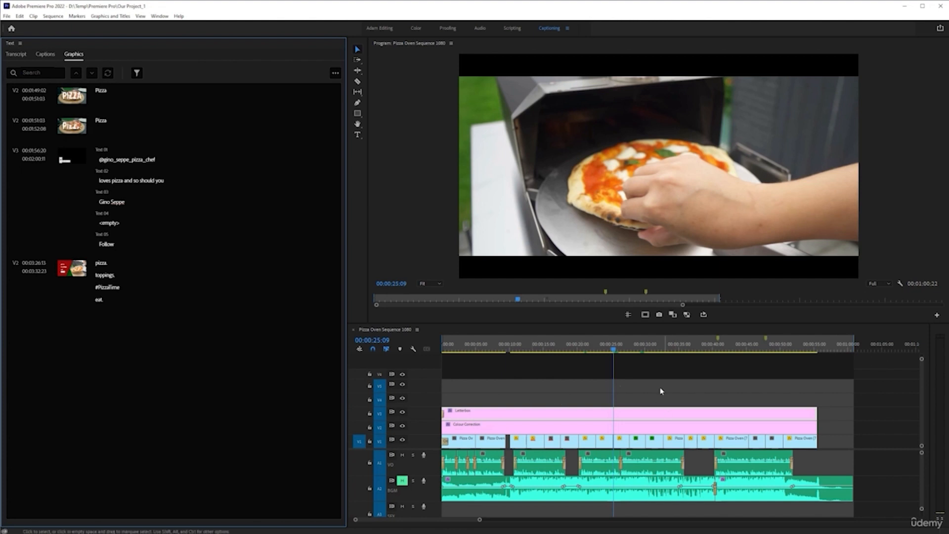
key(minus)
key(minus)
key(minus)
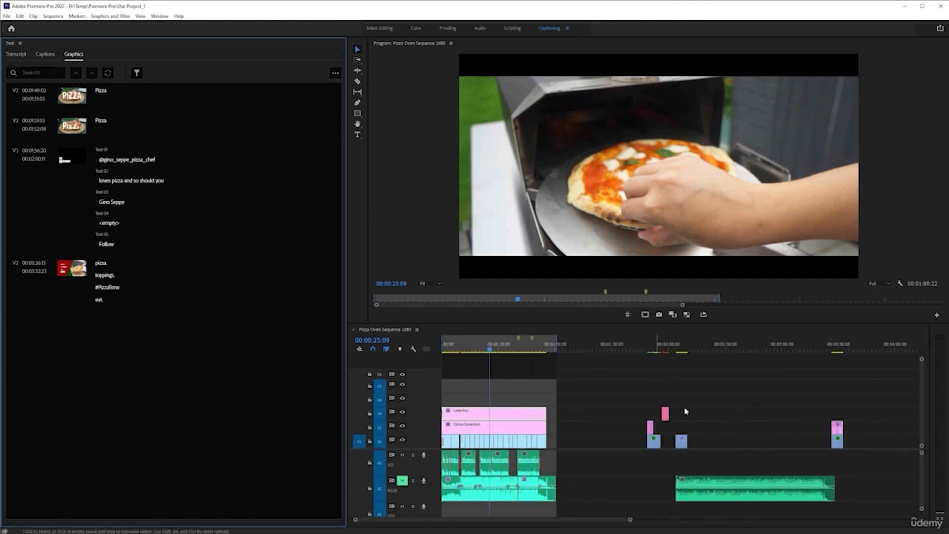
key(equal)
key(equal)
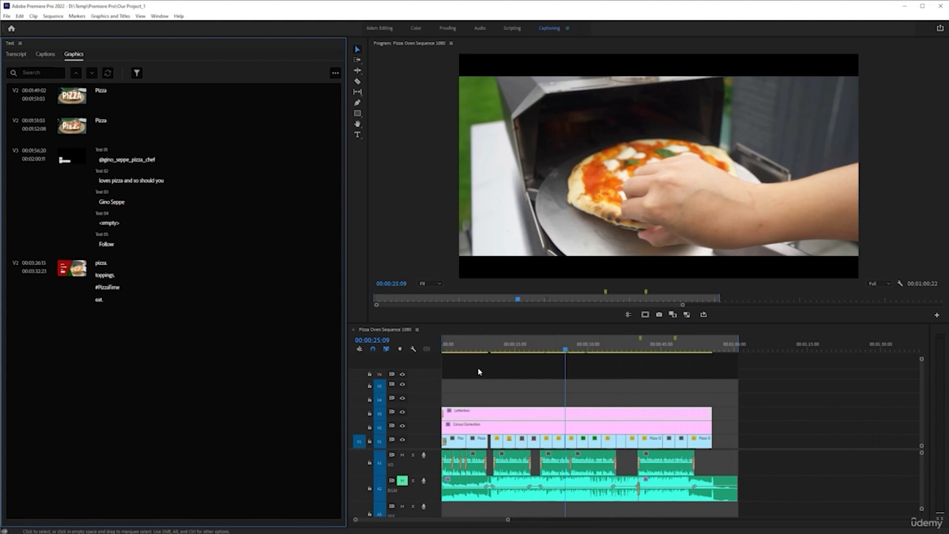
click(45, 54)
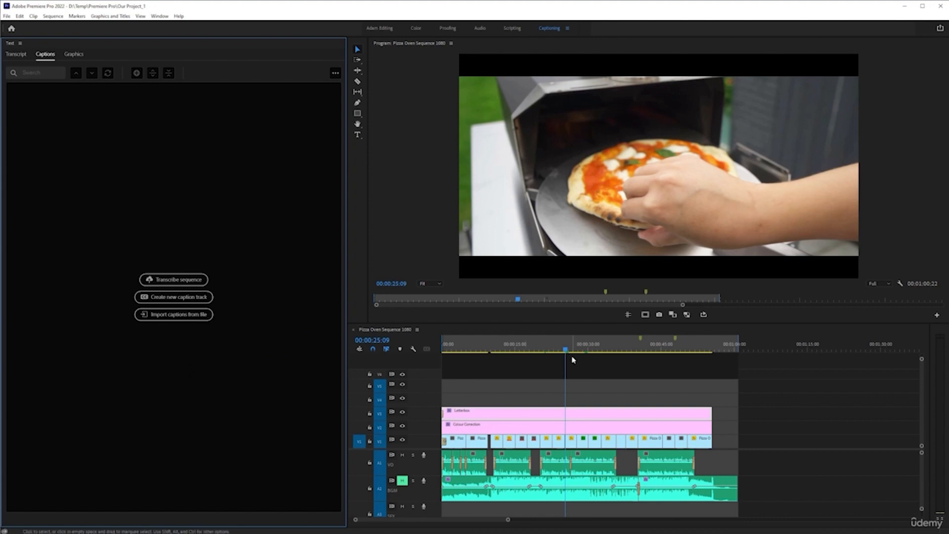
Check the Transcript and Captions views, and set the sequence's out point at 00:00:51:24, where the voiceover ends.
click(548, 390)
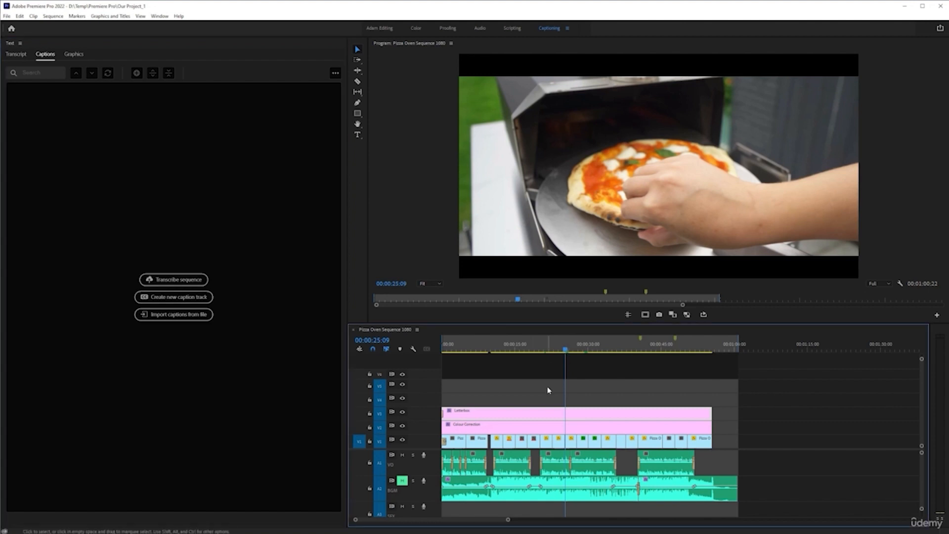
click(16, 55)
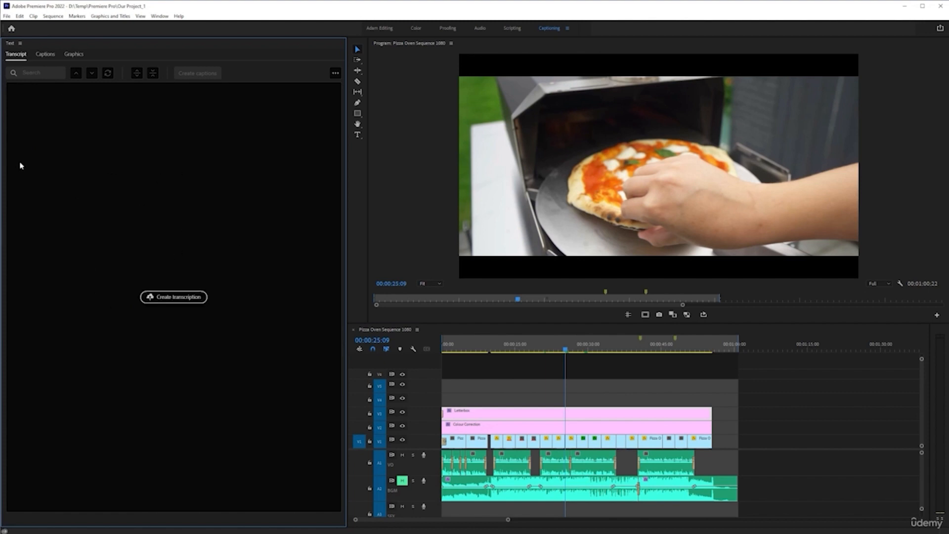
click(45, 54)
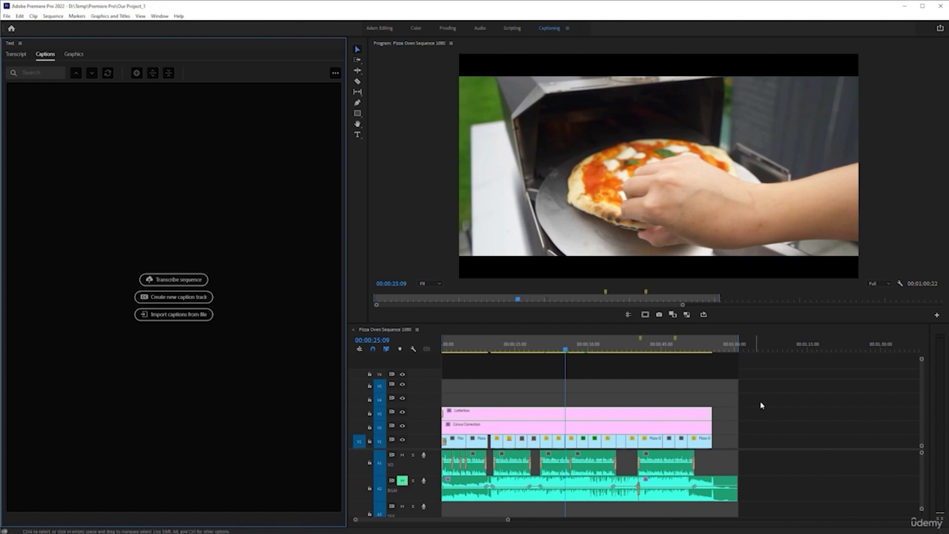
click(695, 348)
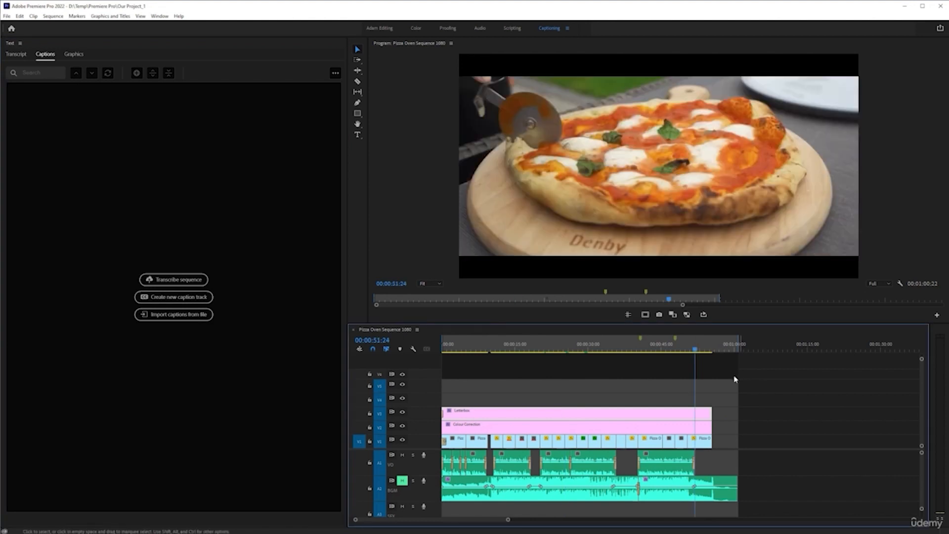
key(o)
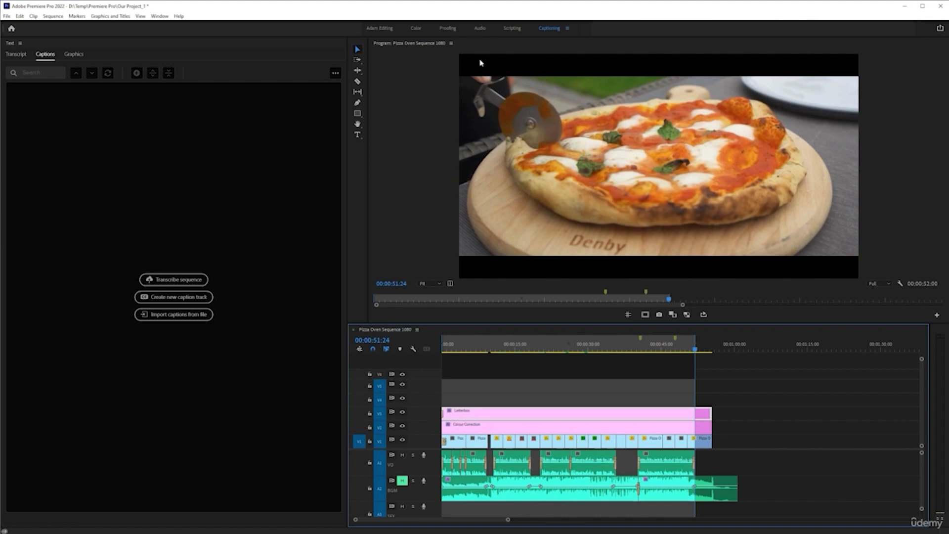
In the Audio workspace, clear the audio type from all voiceover clips on track A1.
click(481, 29)
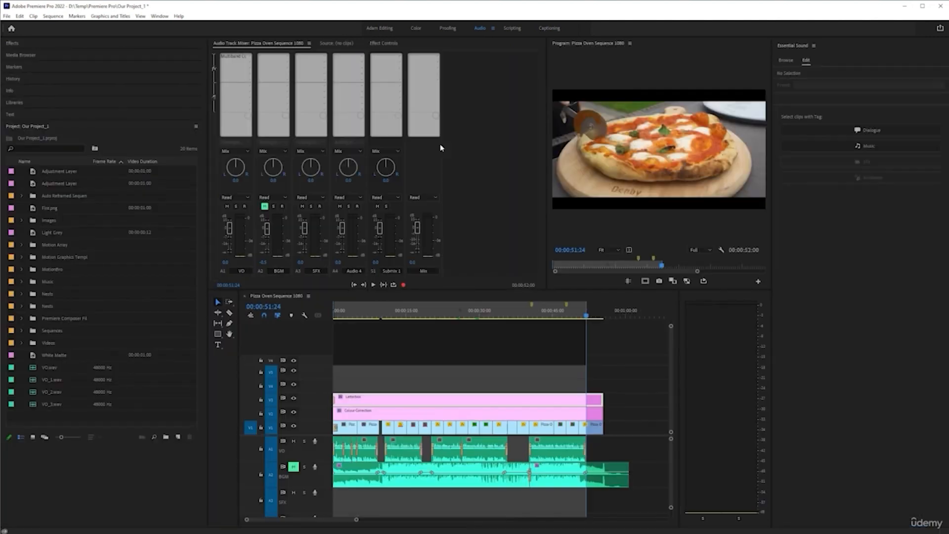
click(561, 455)
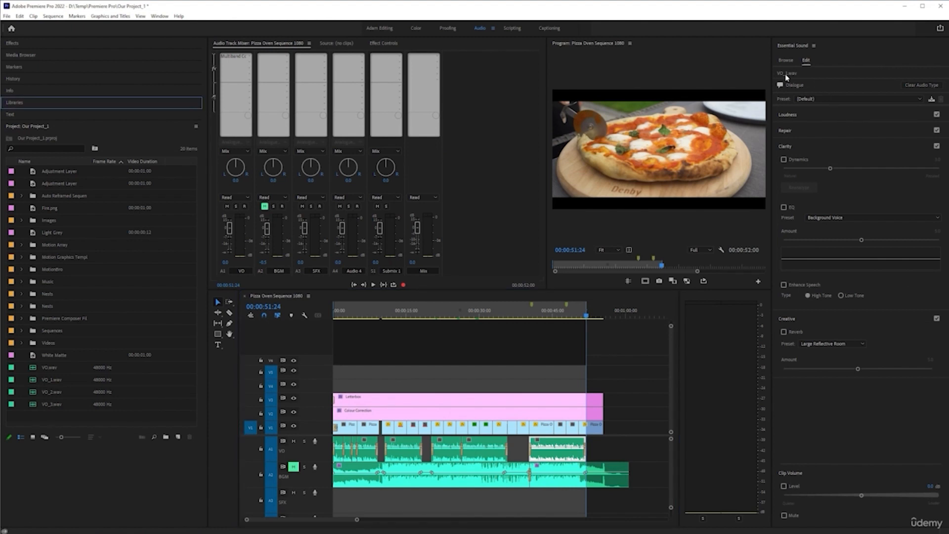
drag(627, 445, 328, 447)
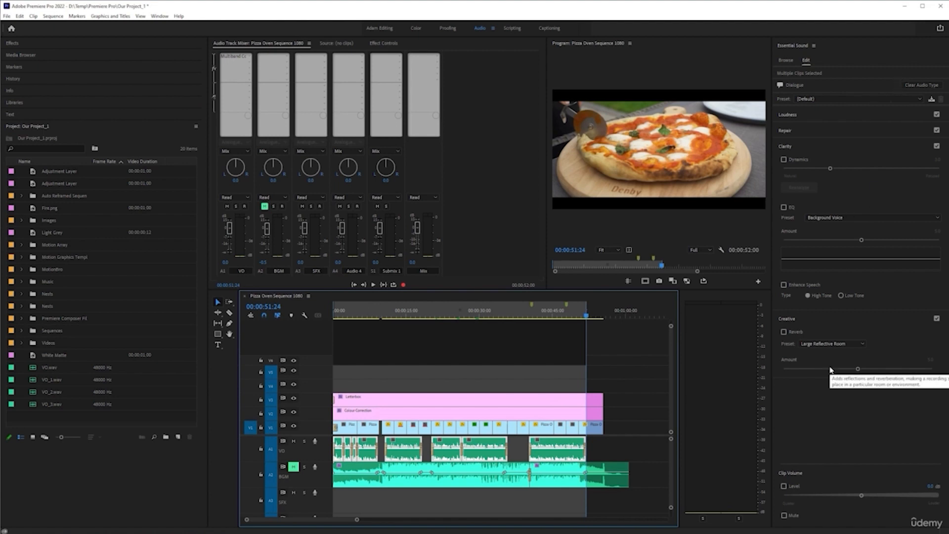
click(927, 88)
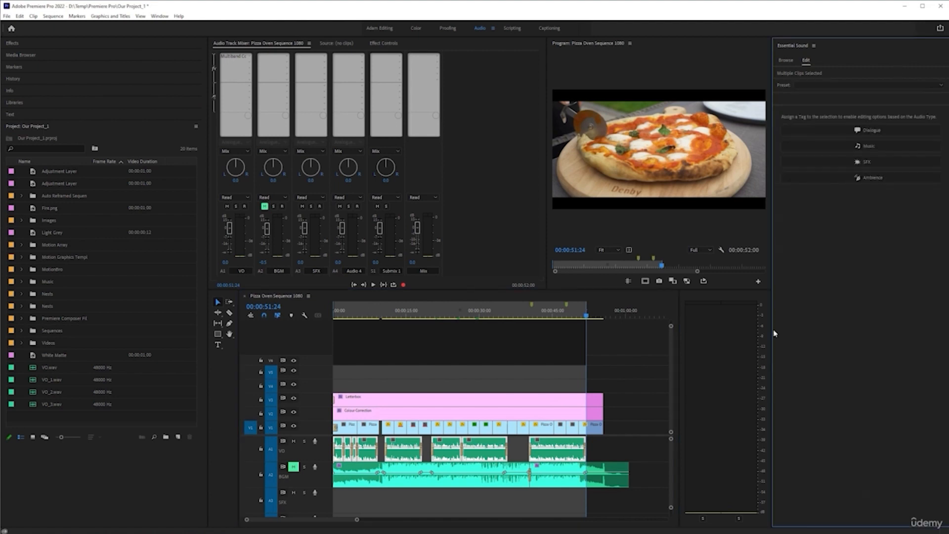
Tag all voiceover clips on track A1 as Dialogue in Essential Sound and deselect them.
click(626, 449)
click(565, 447)
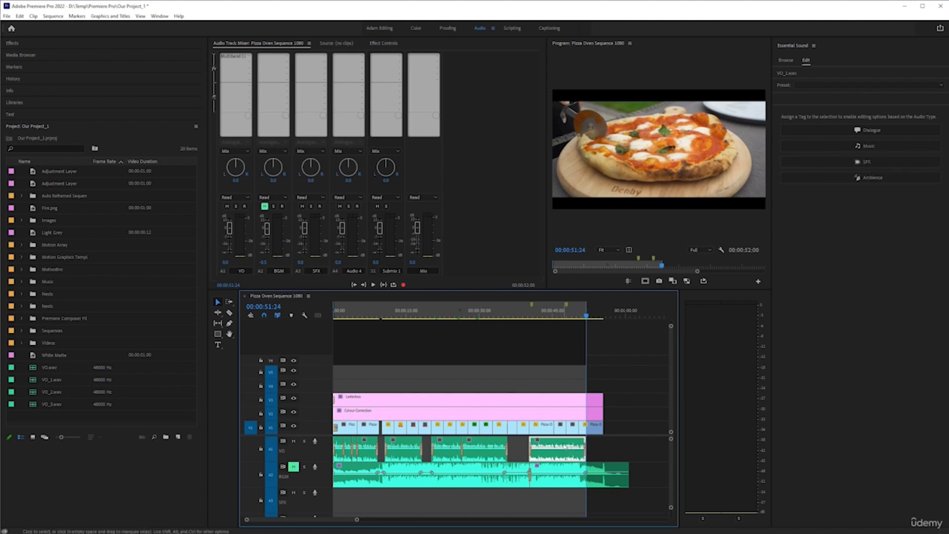
drag(637, 443, 295, 442)
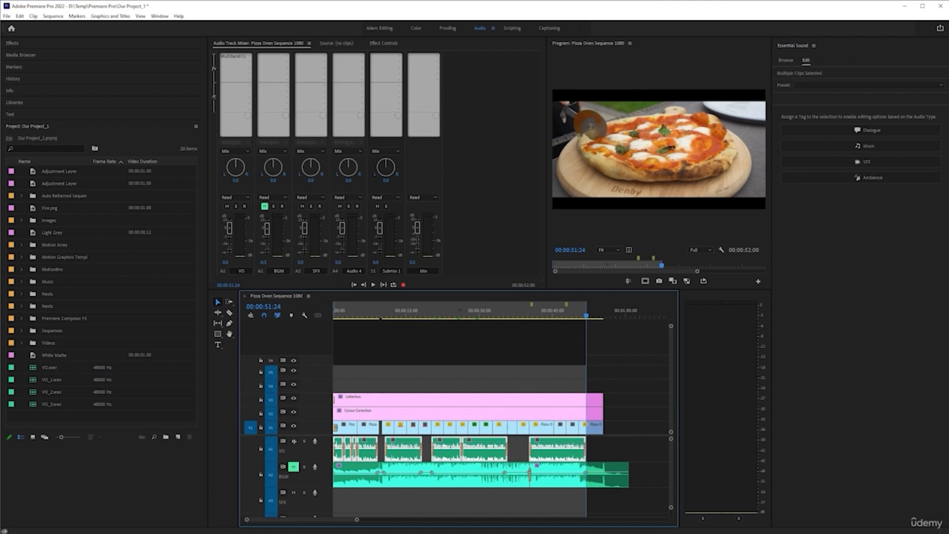
click(883, 134)
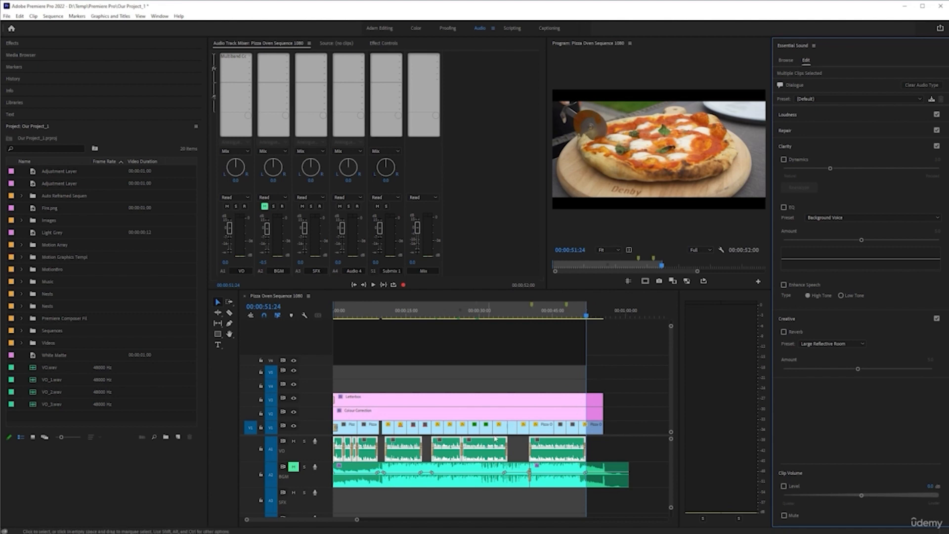
click(599, 376)
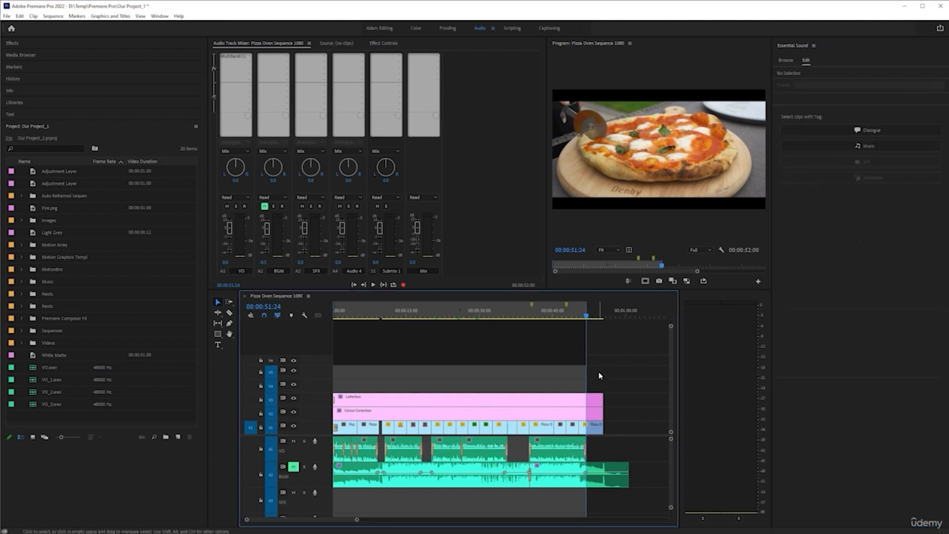
Return to the Captioning workspace and sync settings by uploading the local ones, with Remember my preference enabled.
click(552, 29)
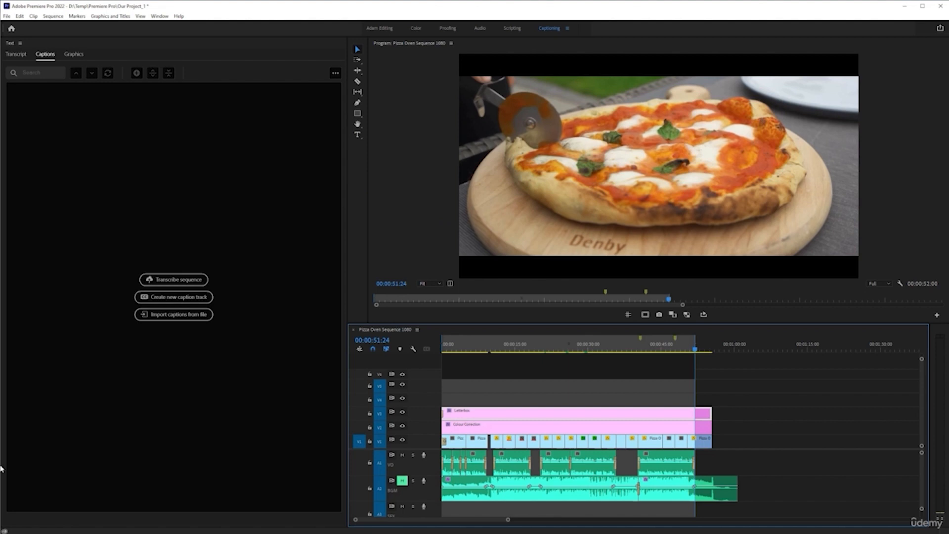
click(3, 531)
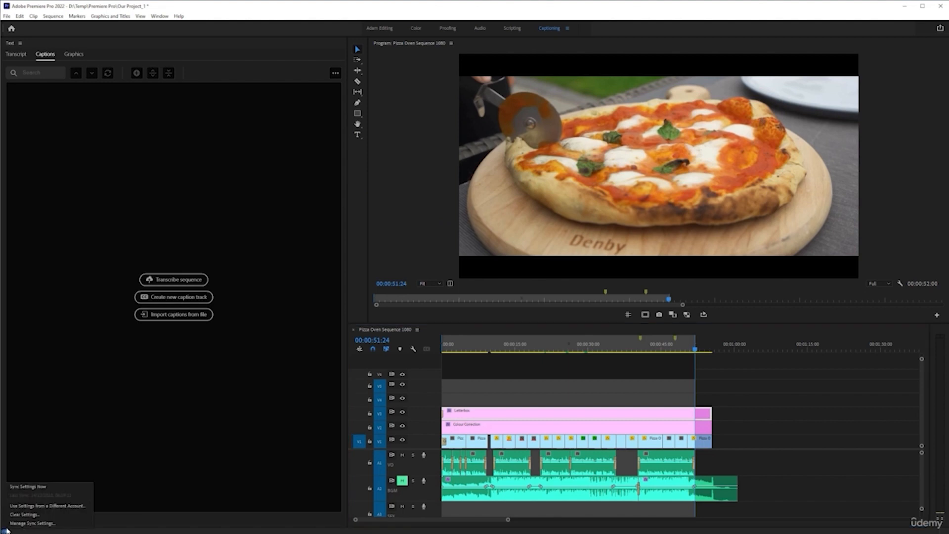
click(38, 489)
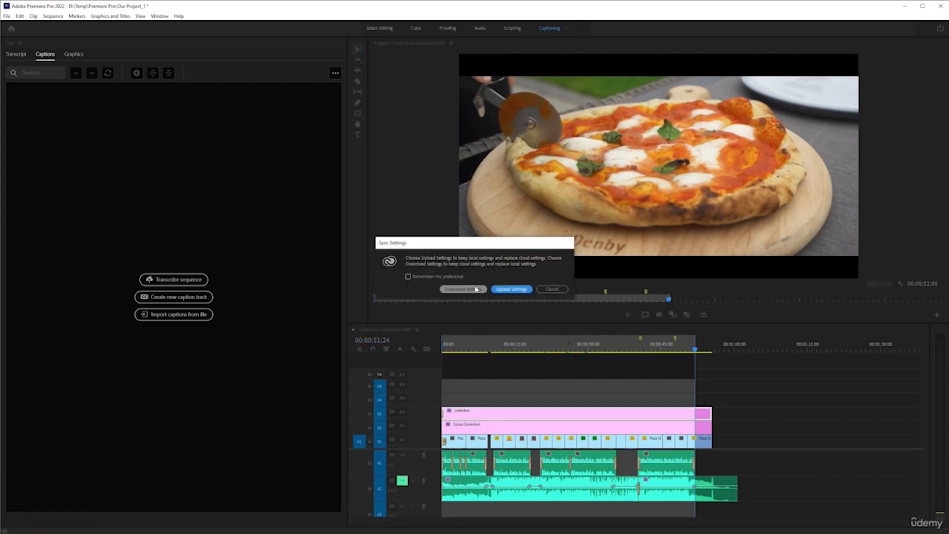
click(409, 277)
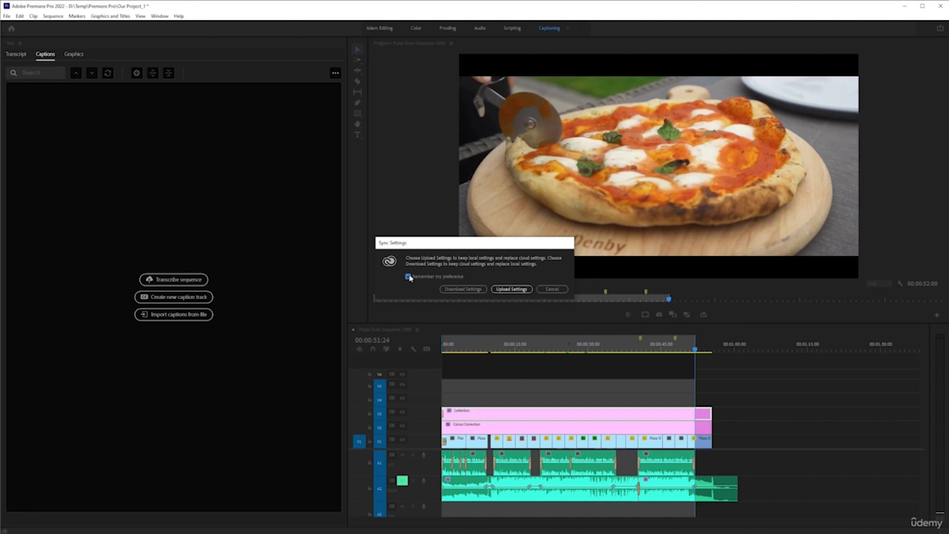
click(521, 290)
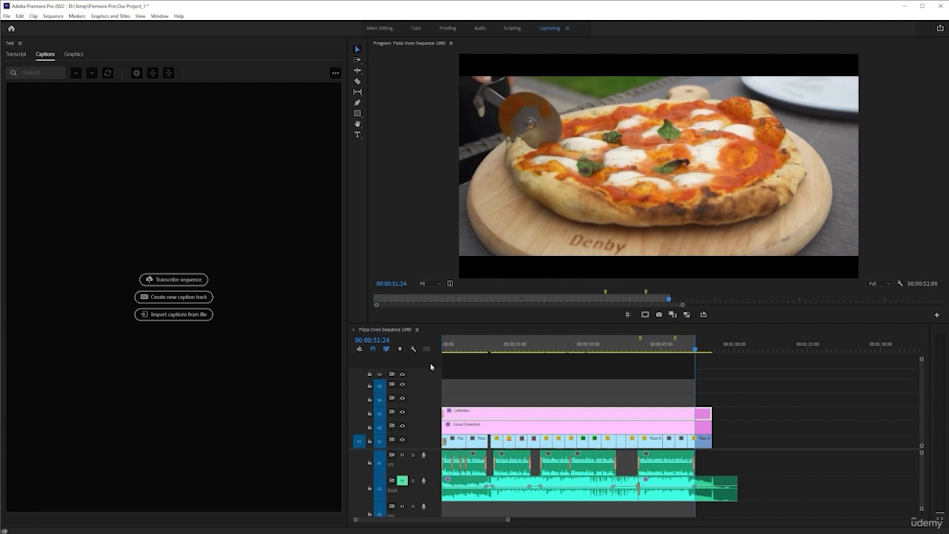
Create a new caption track with format Subtitle and style None, and view it in the temporarily maximized timeline.
click(425, 351)
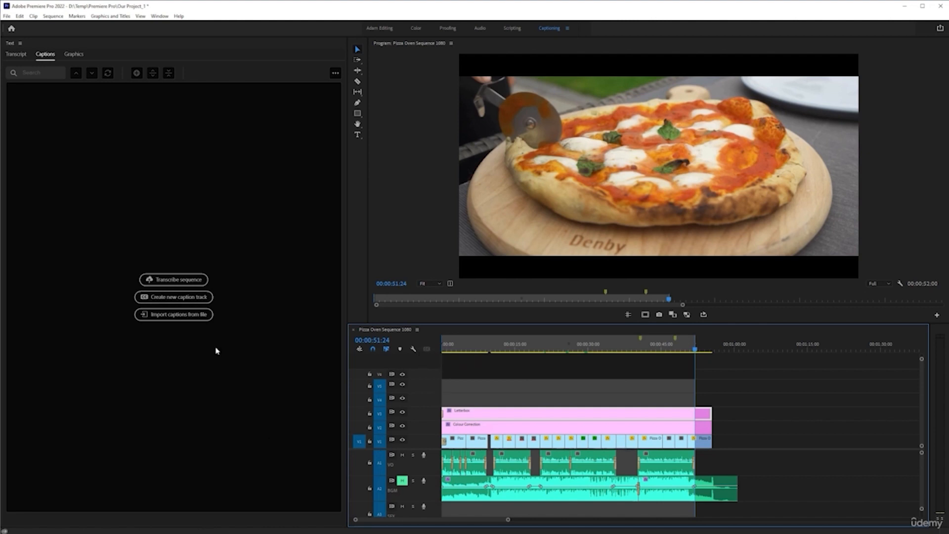
click(178, 301)
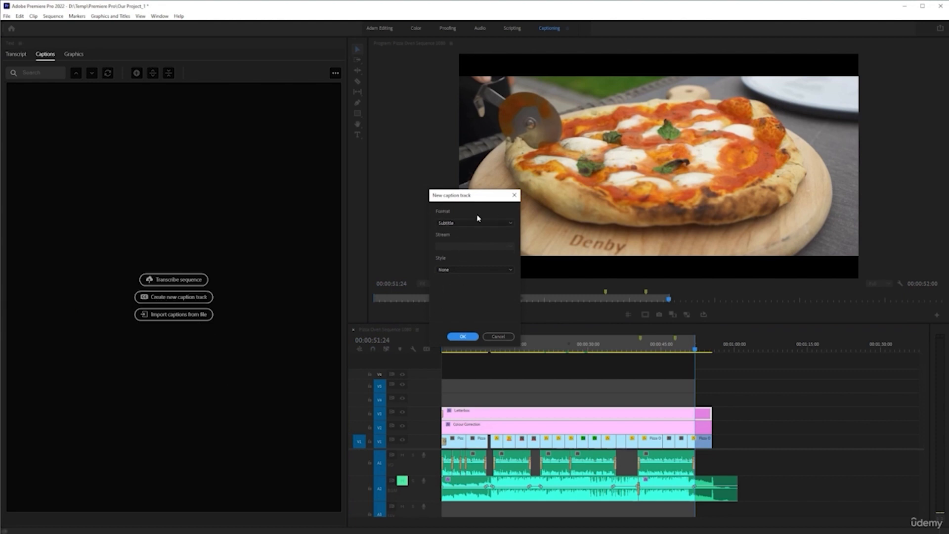
click(483, 275)
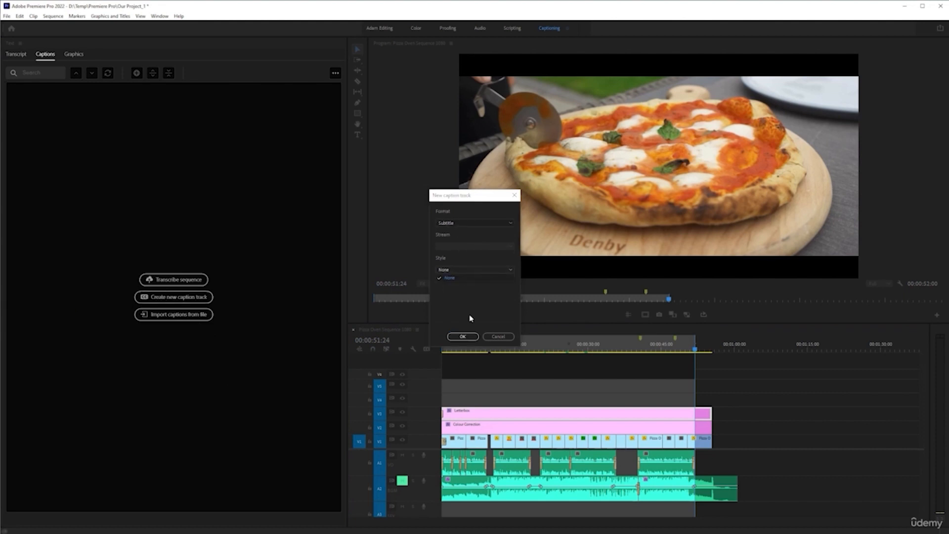
click(481, 308)
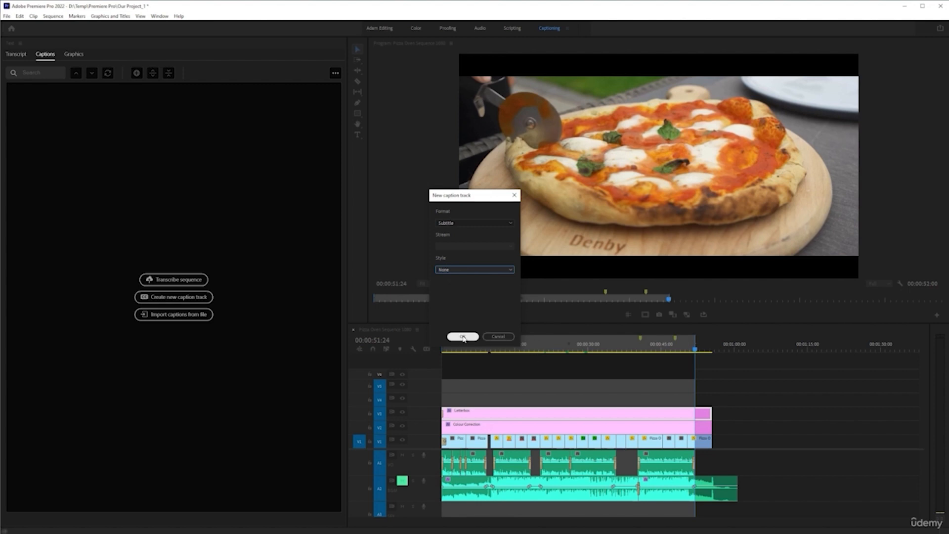
click(463, 336)
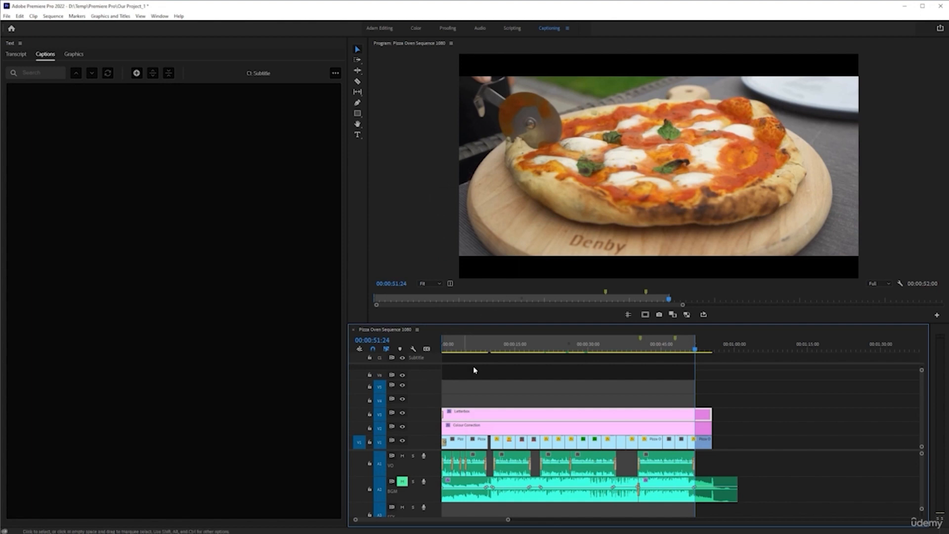
key(grave)
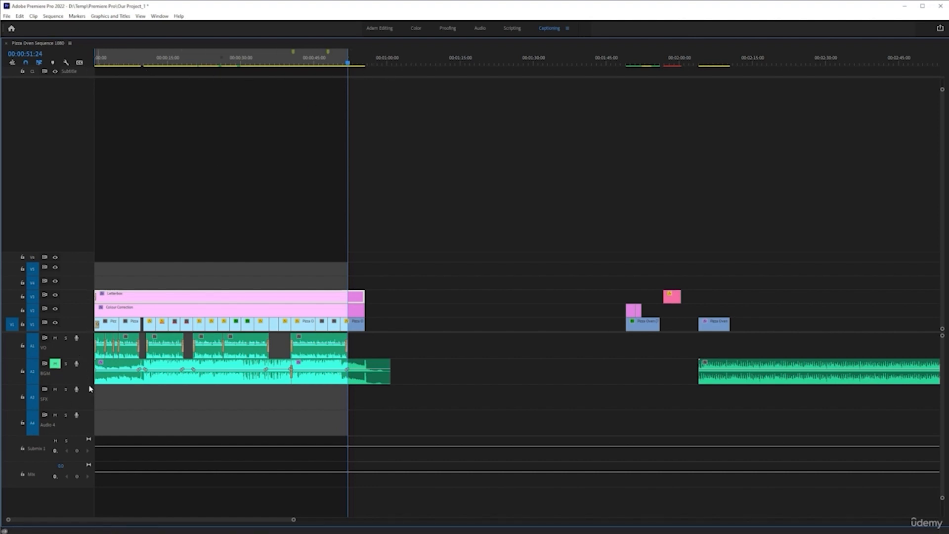
key(grave)
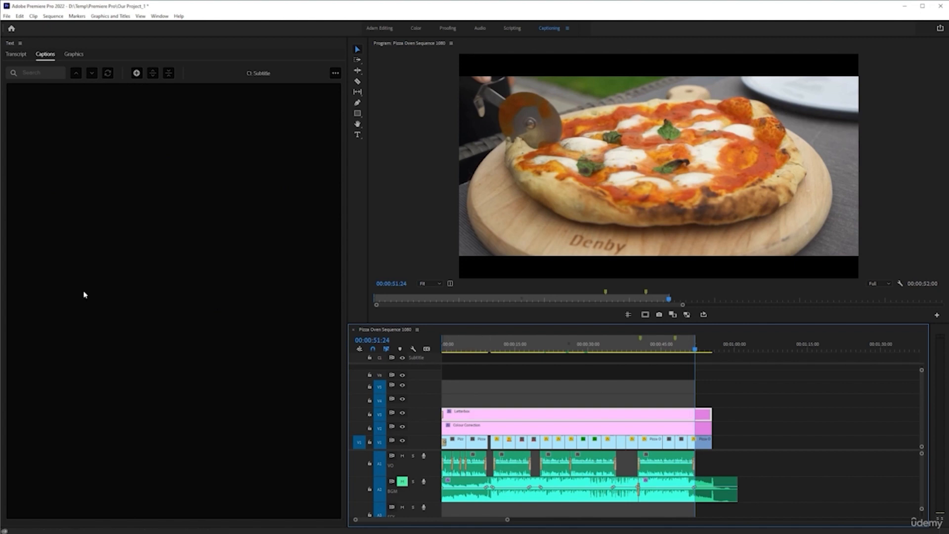
Save the project and open the settings for creating a transcription of the pizza oven sequence.
click(18, 55)
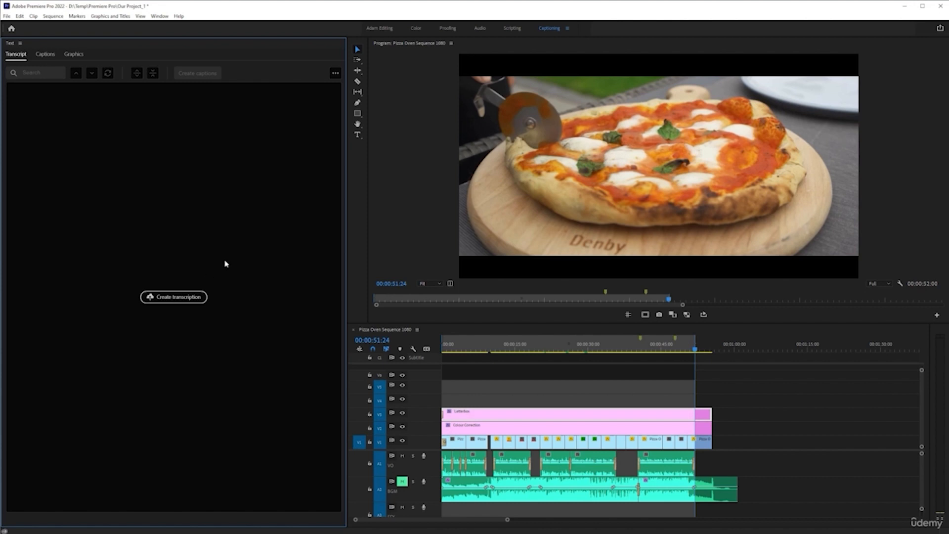
key(ctrl+s)
click(177, 300)
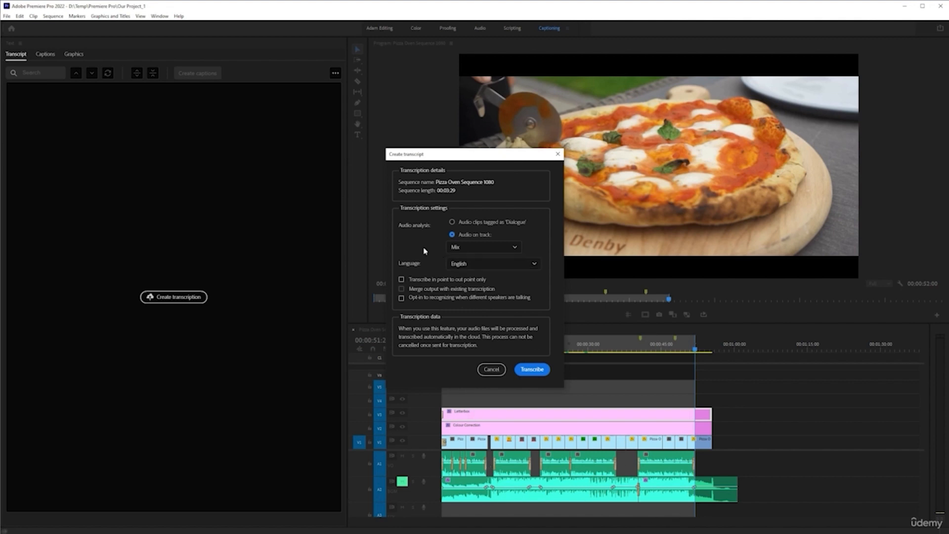
Transcribe only the in-to-out range in English, analysing the audio clips tagged as Dialogue, with VO chosen in the audio track list.
click(452, 223)
click(451, 235)
click(477, 247)
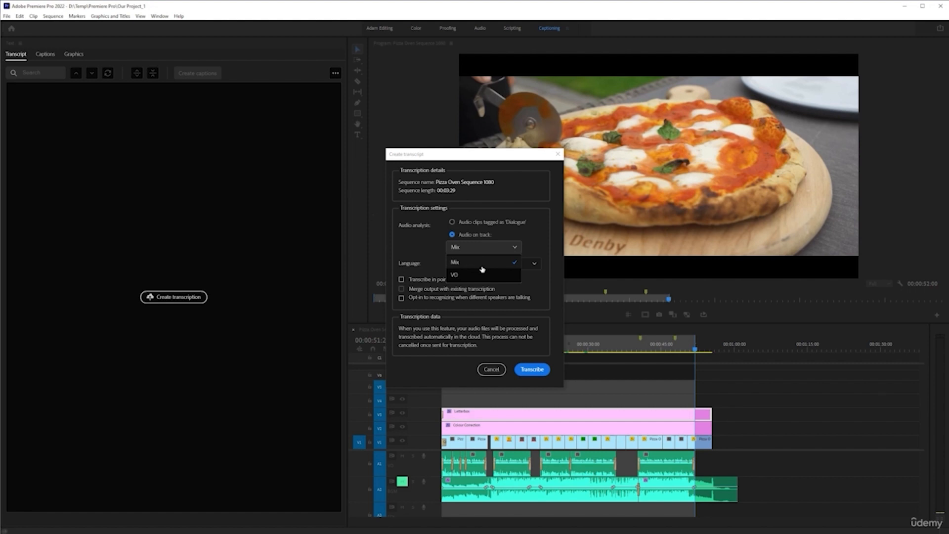
click(484, 275)
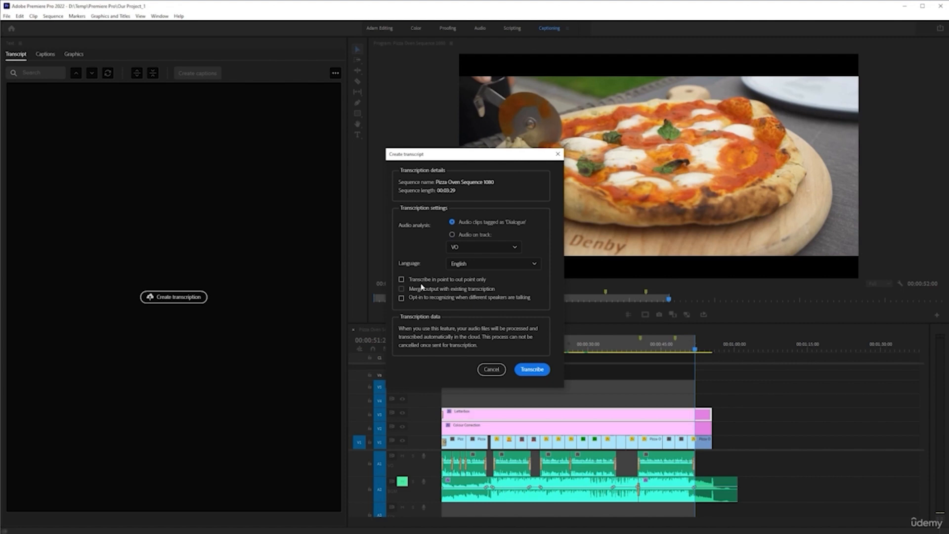
click(401, 281)
drag(466, 161, 597, 161)
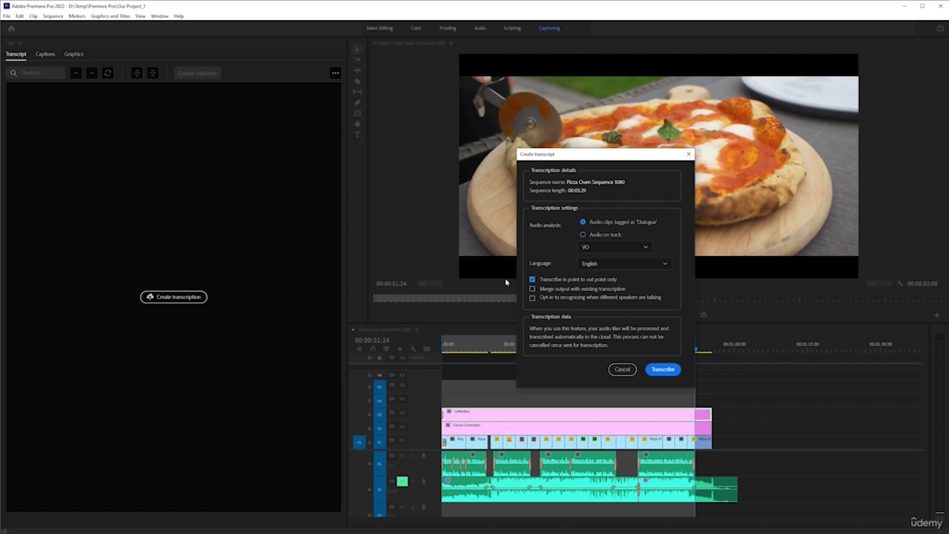
click(663, 370)
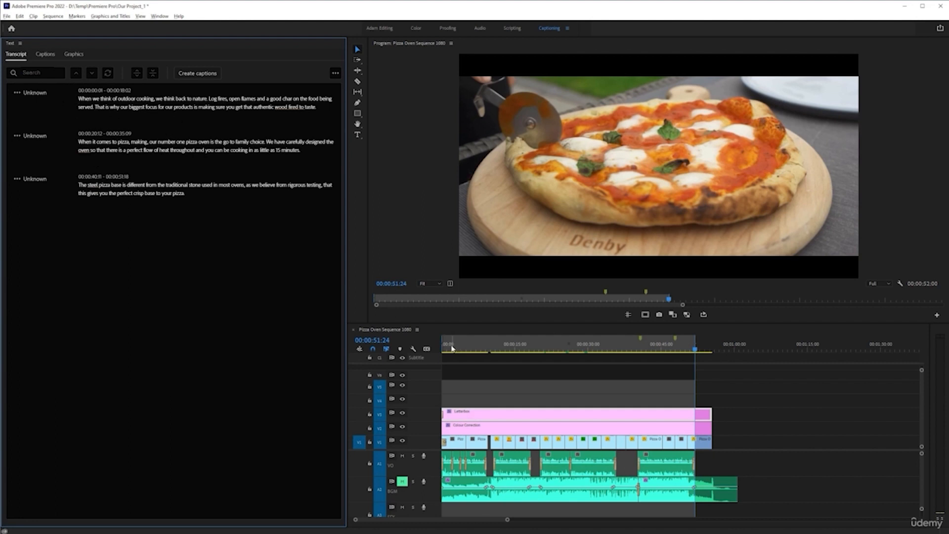
Play the sequence from the start and correct the end of the first transcript segment to "authentic wood-fired taste".
click(445, 348)
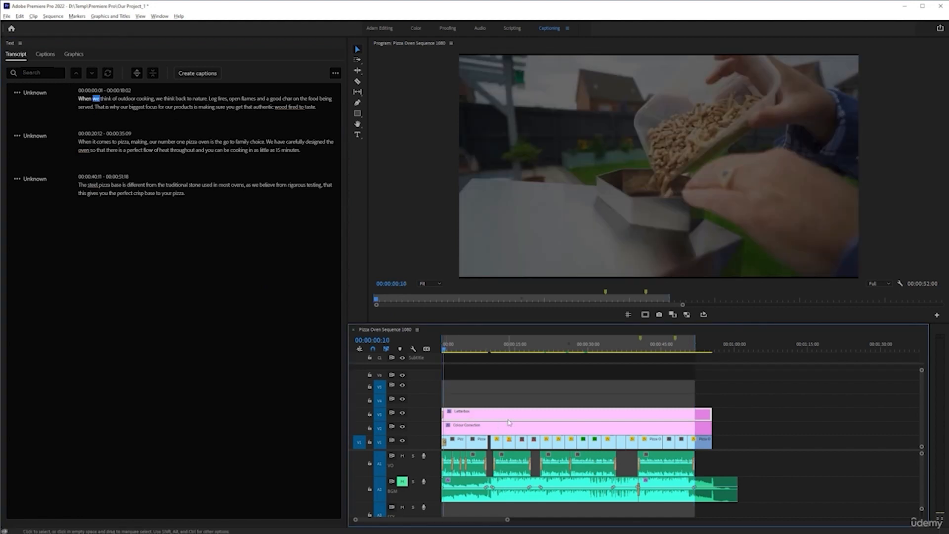
key(Home)
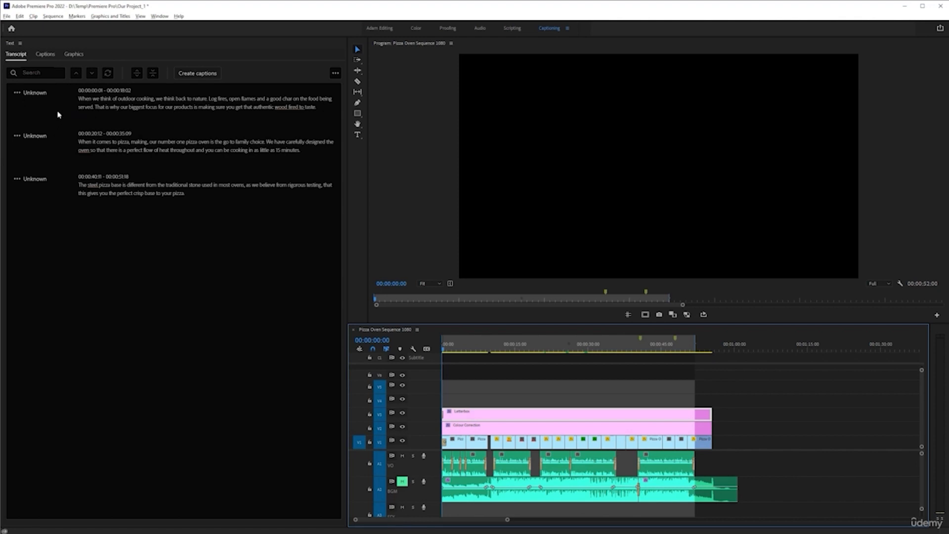
key(space)
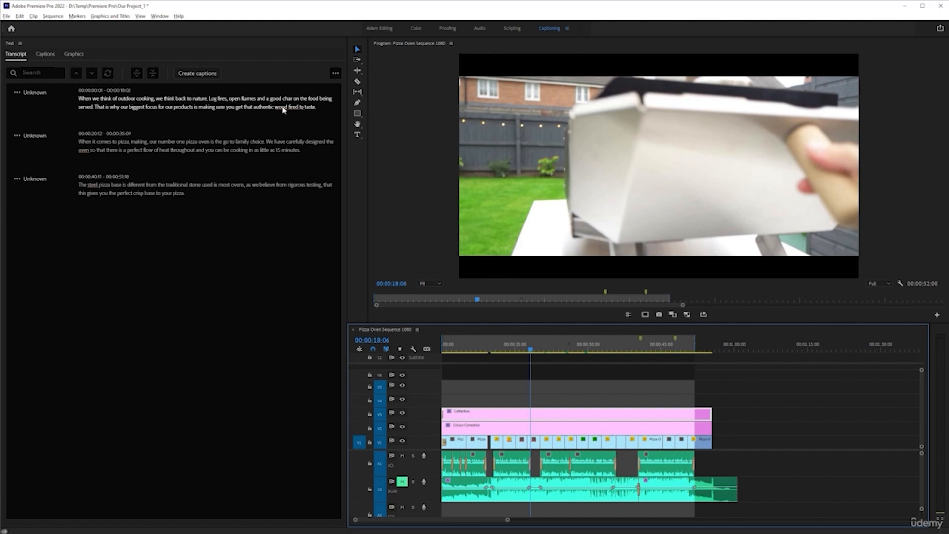
double_click(282, 107)
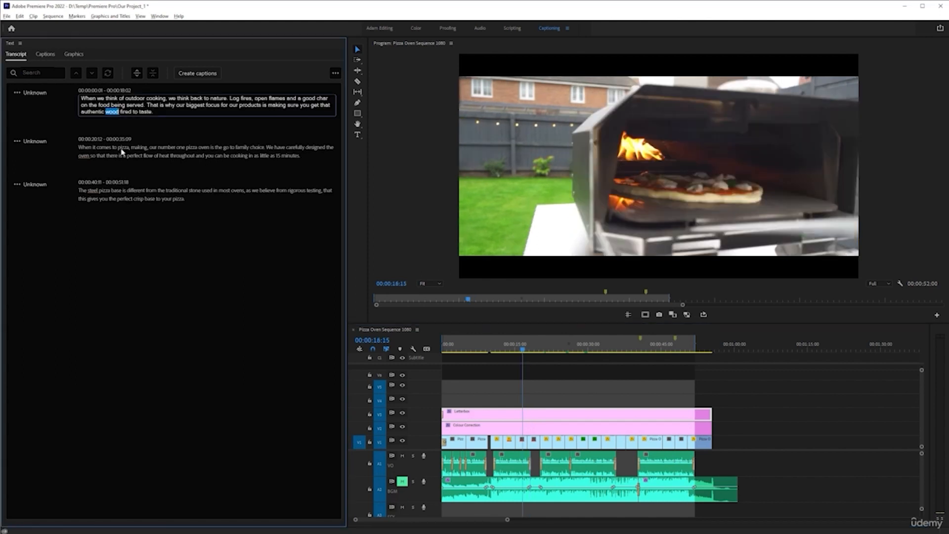
click(119, 105)
key(Delete)
text(-)
key(Delete)
key(Delete)
click(44, 103)
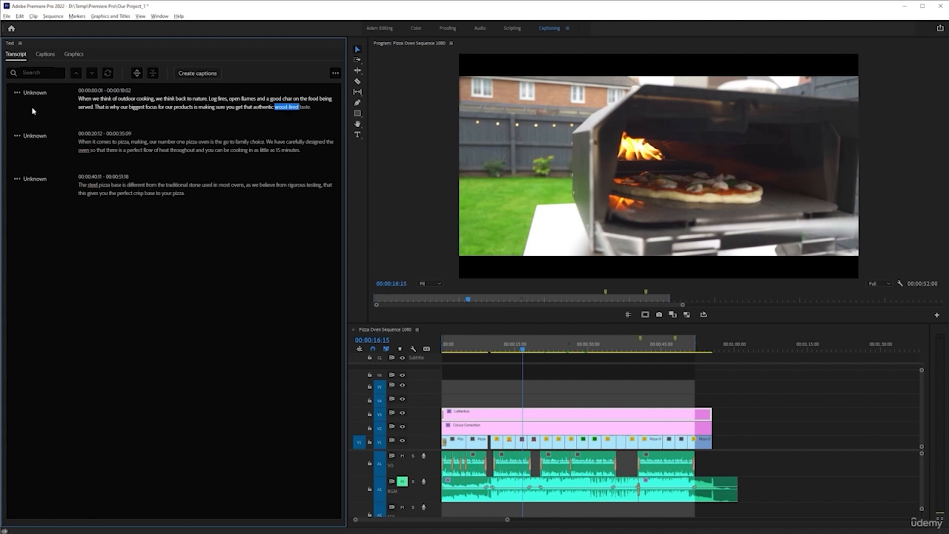
Continue playback and remove the comma after "pizza" in the second transcript segment, making it "pizza making".
key(space)
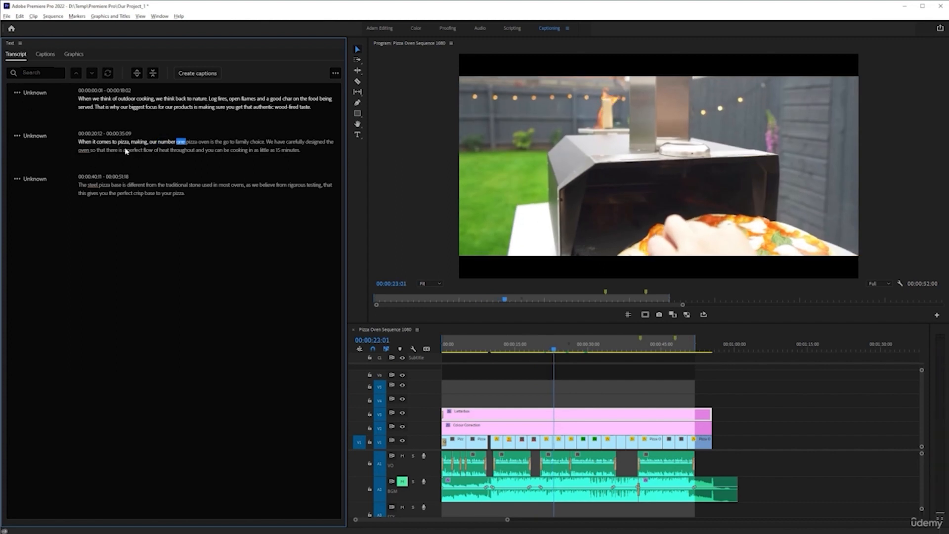
double_click(128, 144)
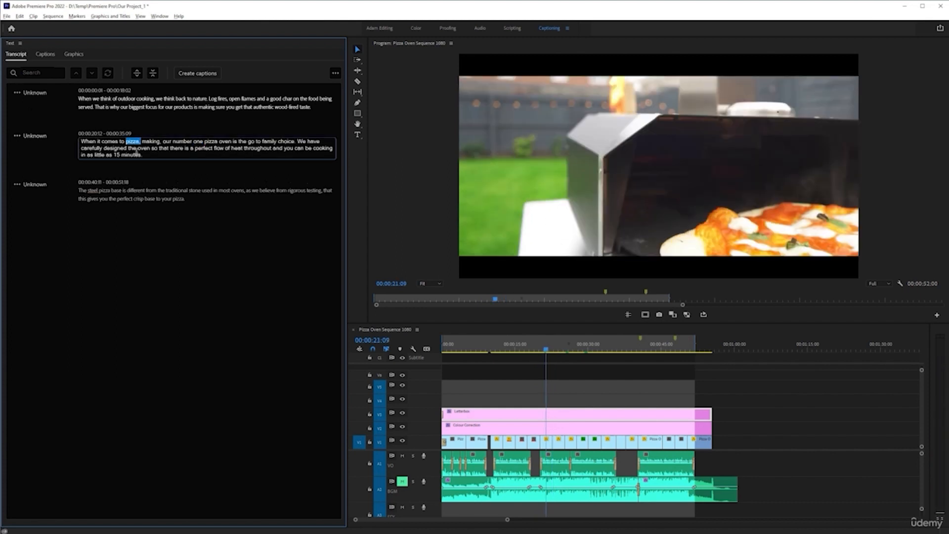
click(146, 142)
key(BackSpace)
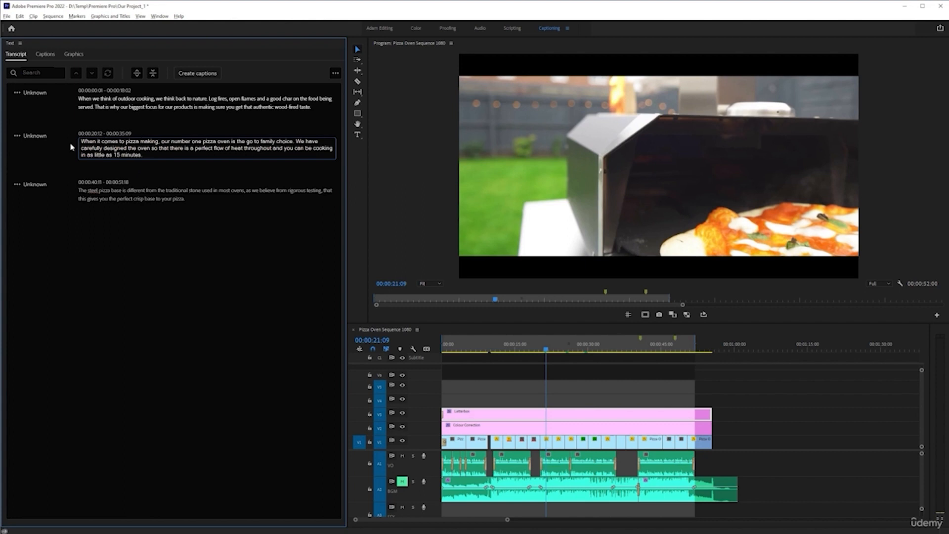
click(56, 148)
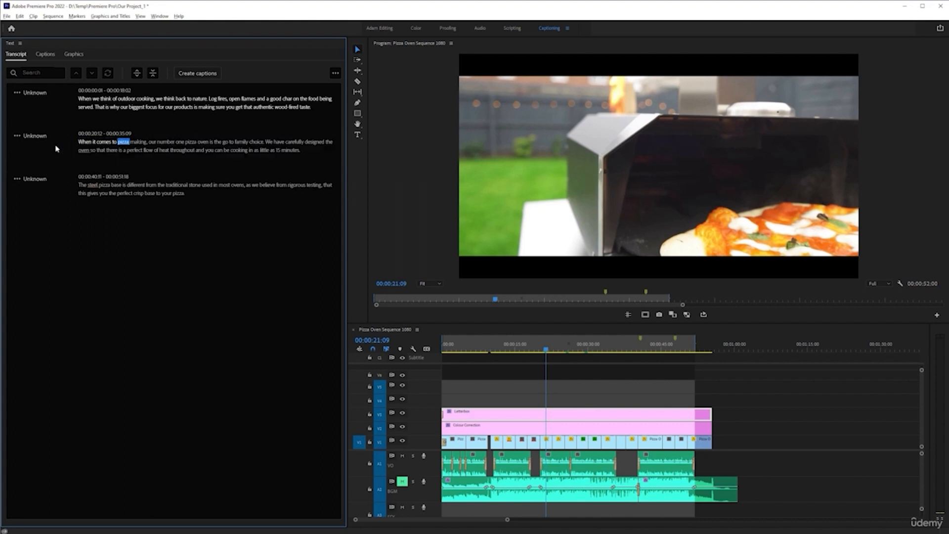
Play on and replace "number one" with "No.1" in the second transcript segment.
key(space)
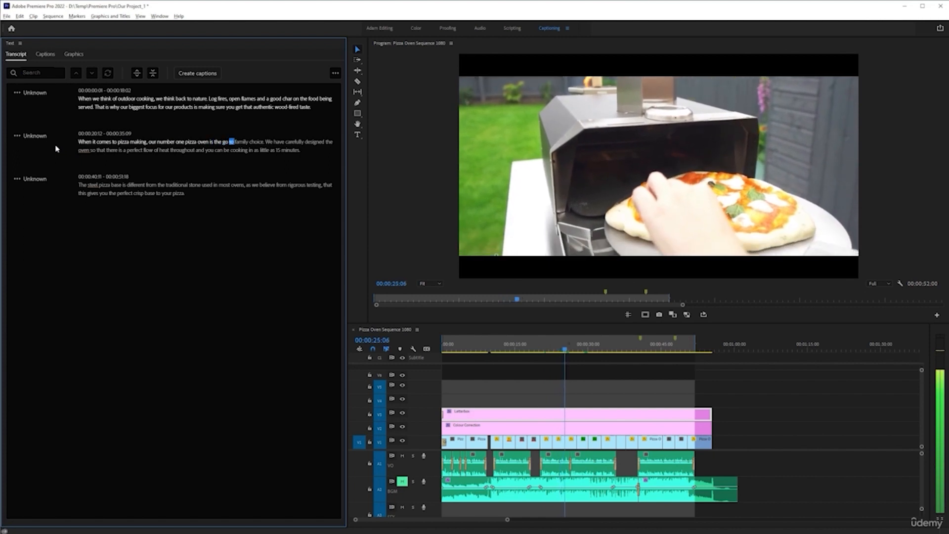
double_click(173, 143)
click(185, 140)
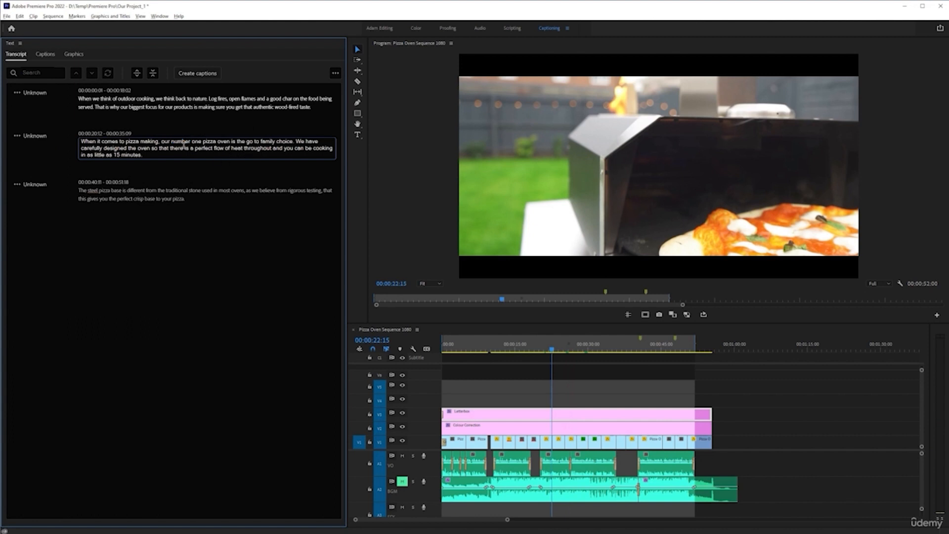
key(ctrl+shift+Right)
key(ctrl+shift+Right)
text(No)
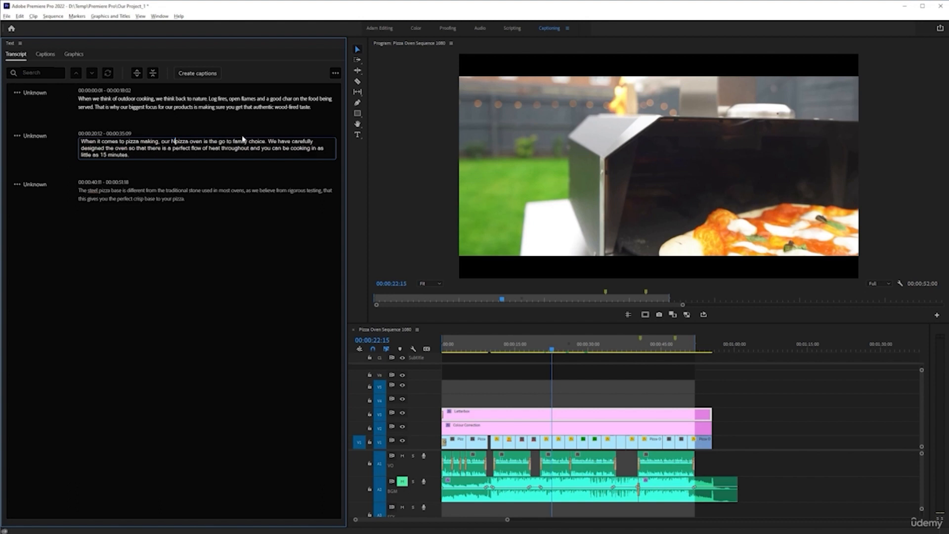
text(.1)
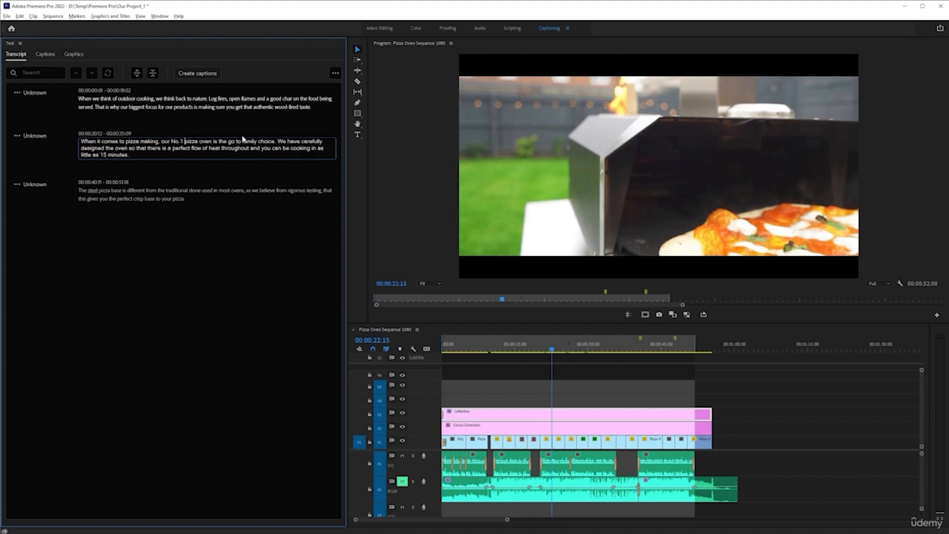
Capitalise both words of "Pizza Oven" after "No.1" in the second transcript segment.
key(Delete)
text(P)
key(Delete)
text(O)
click(41, 155)
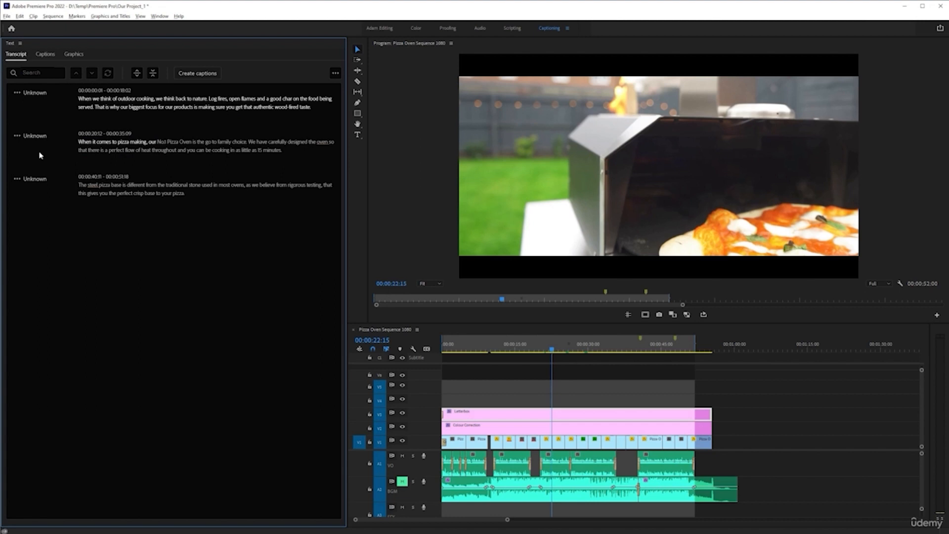
Play the following passage and hyphenate "go-to" before "family choice" in the second transcript segment.
key(space)
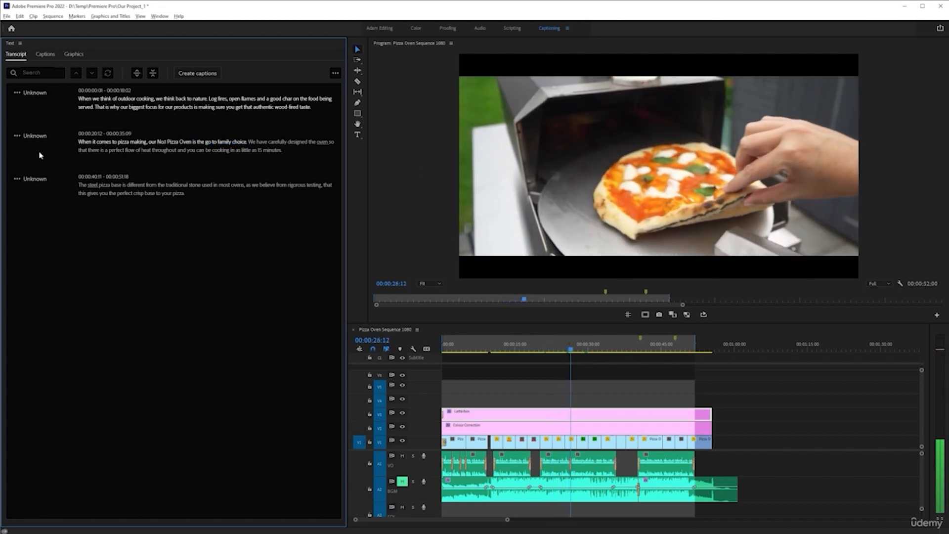
key(space)
double_click(211, 144)
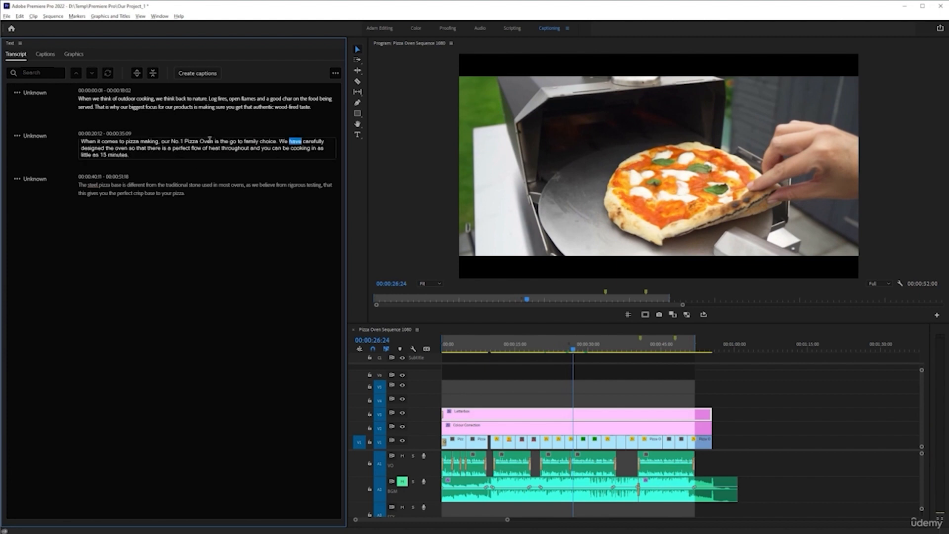
key(Delete)
text(-)
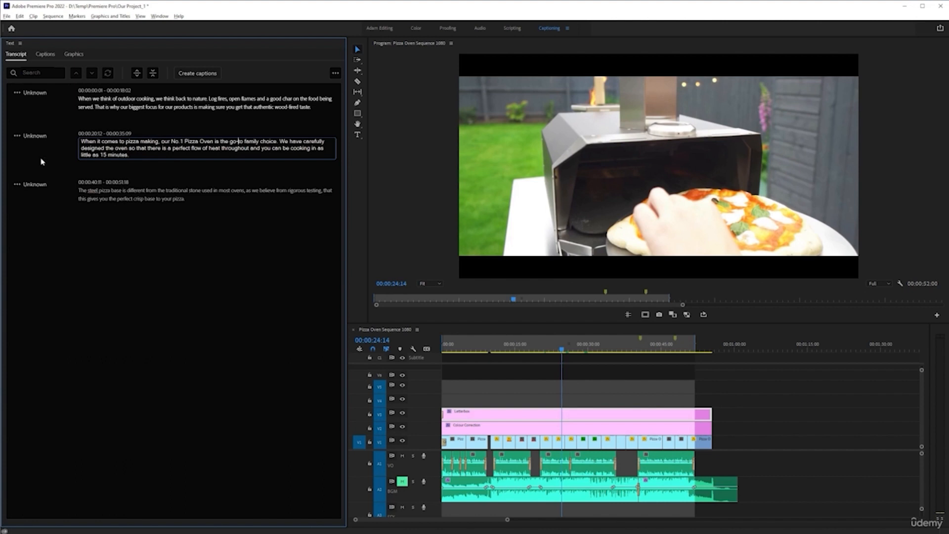
key(Escape)
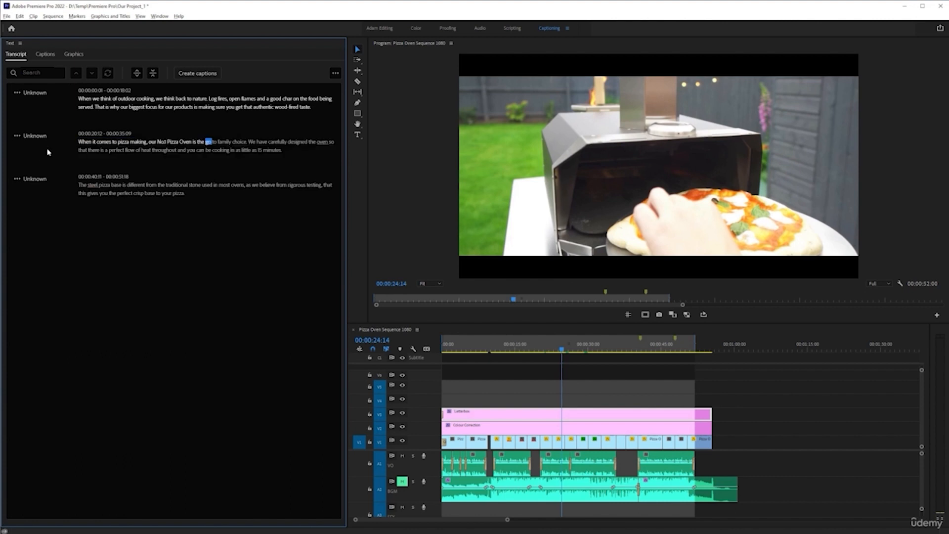
Check the rest of the transcript against playback and add a comma after "perfect" in the third segment.
key(space)
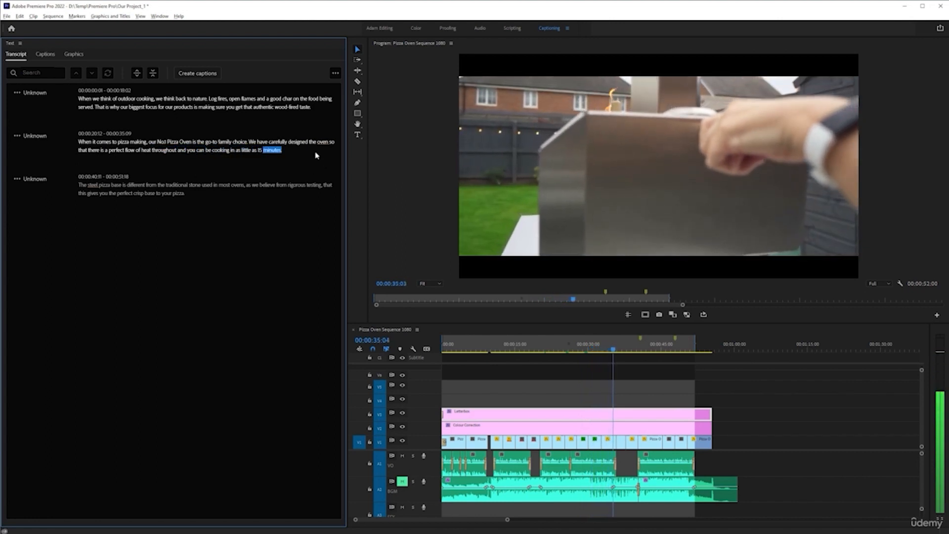
key(space)
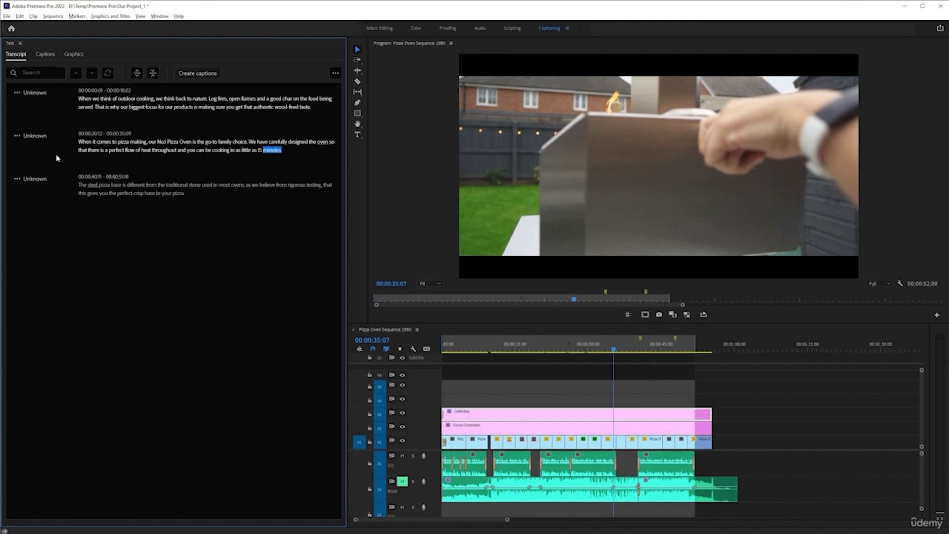
key(space)
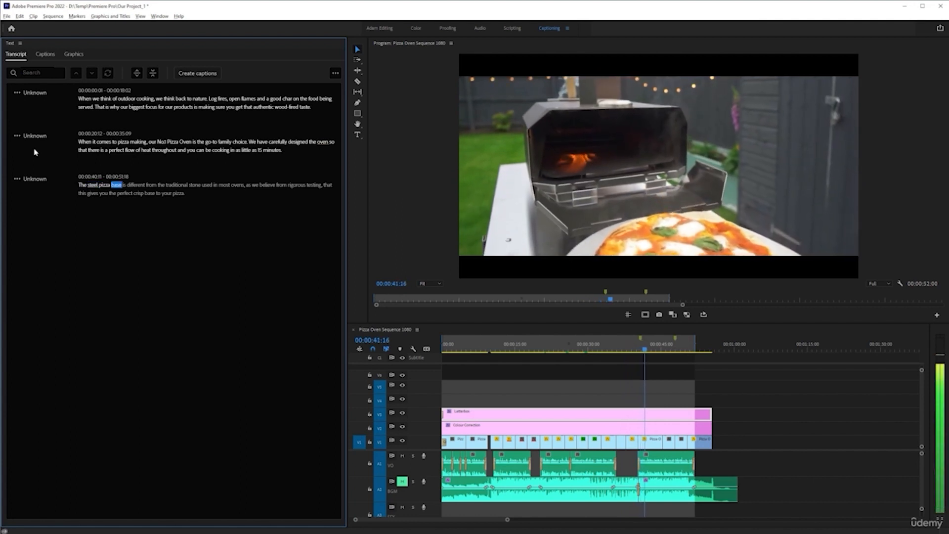
key(space)
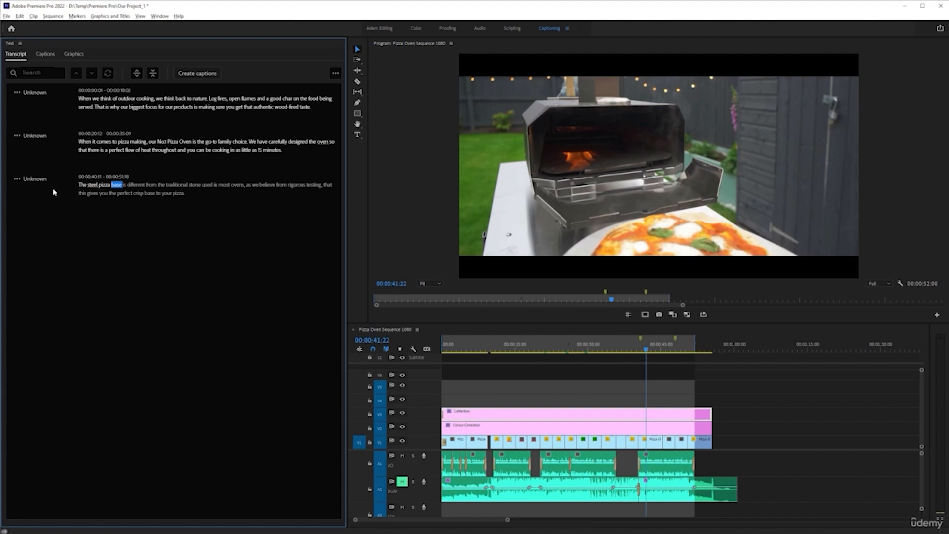
key(space)
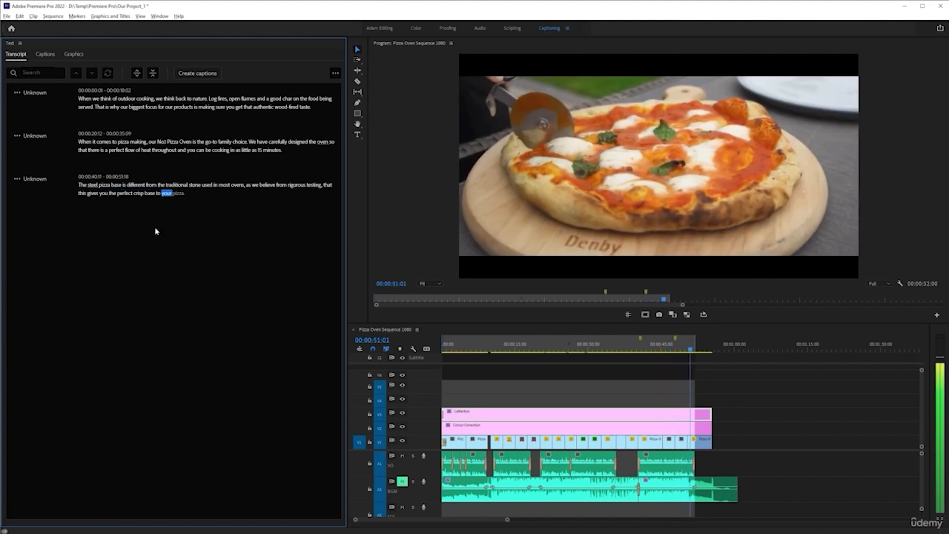
key(space)
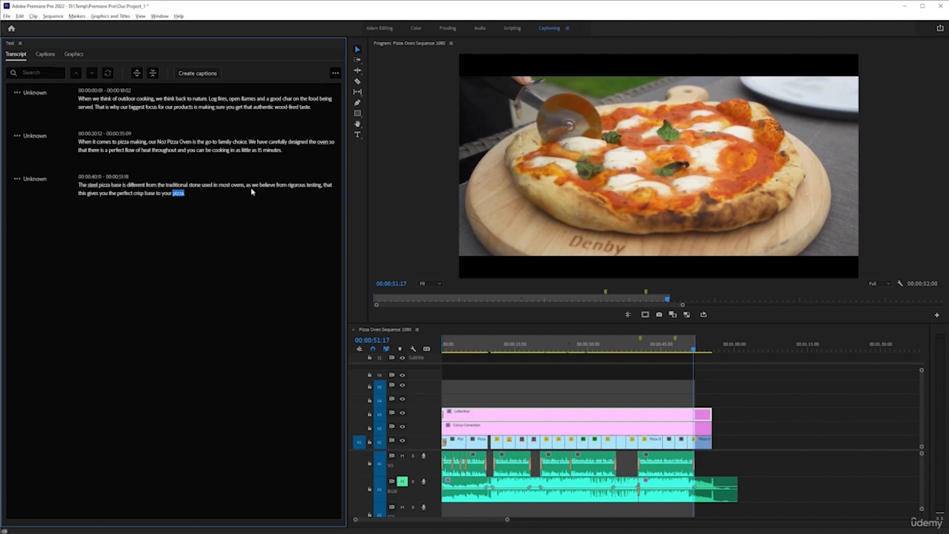
double_click(132, 193)
click(197, 191)
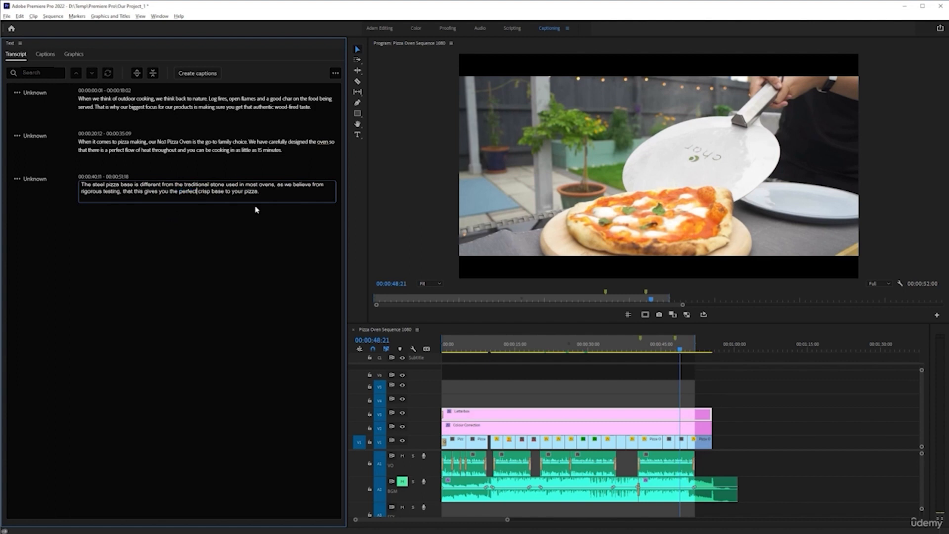
text(.)
click(64, 200)
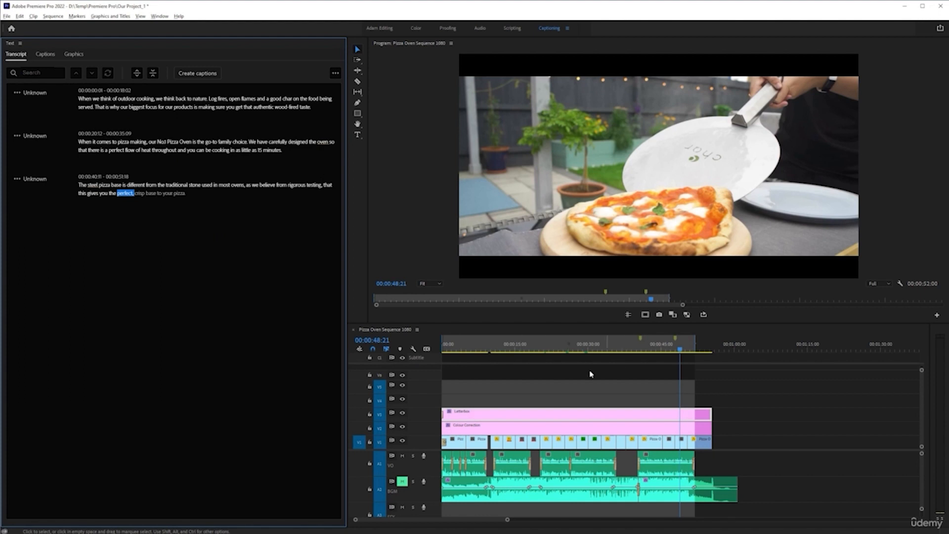
Create double-line captions from the sequence transcript with the Subtitle default preset, Subtitle format and no style.
click(202, 72)
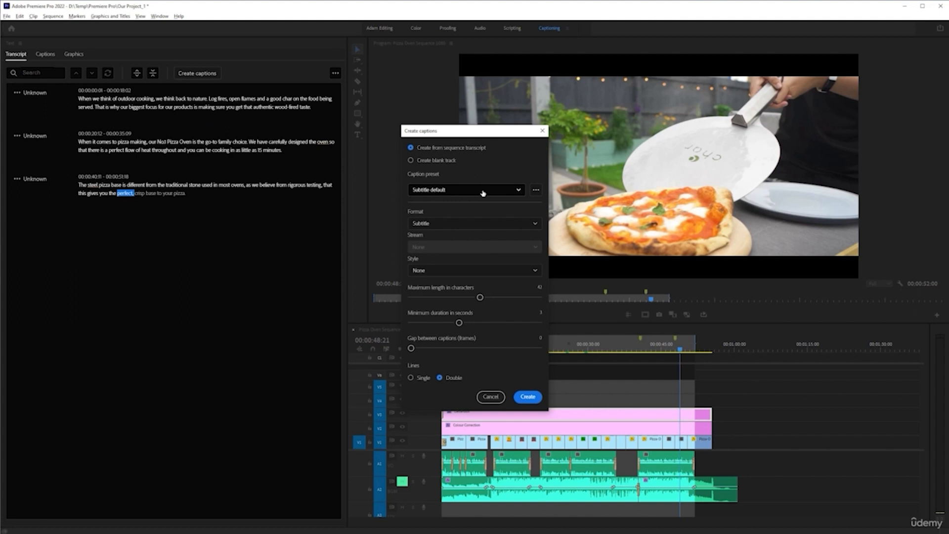
click(508, 224)
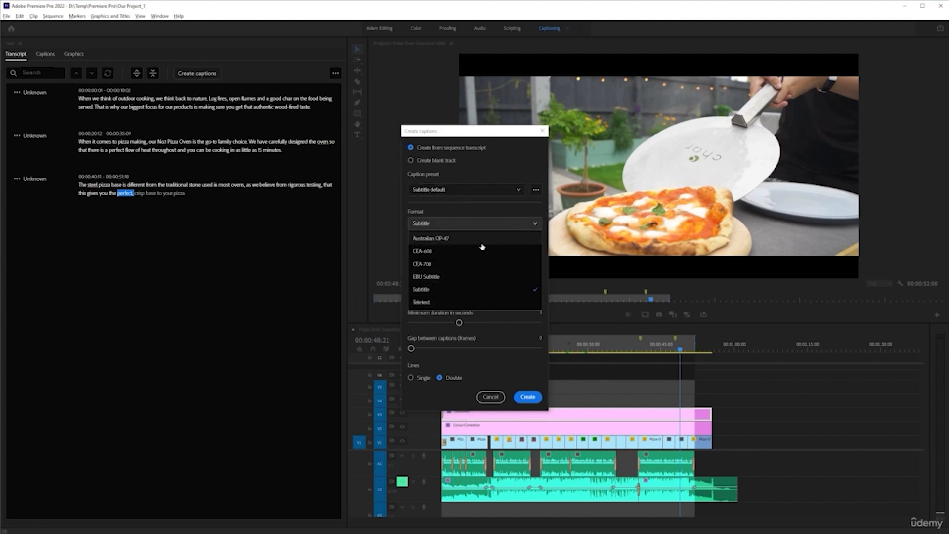
click(485, 212)
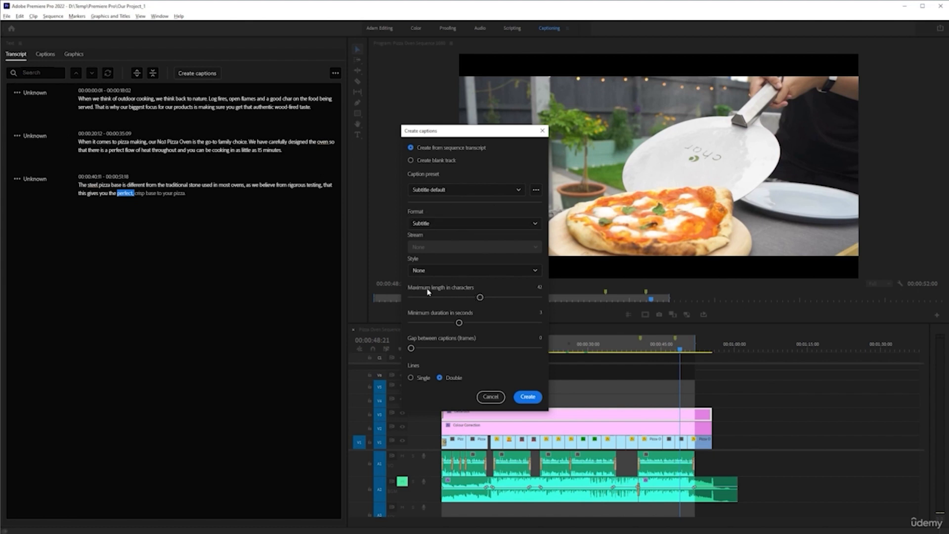
click(425, 270)
click(443, 260)
drag(487, 132, 337, 131)
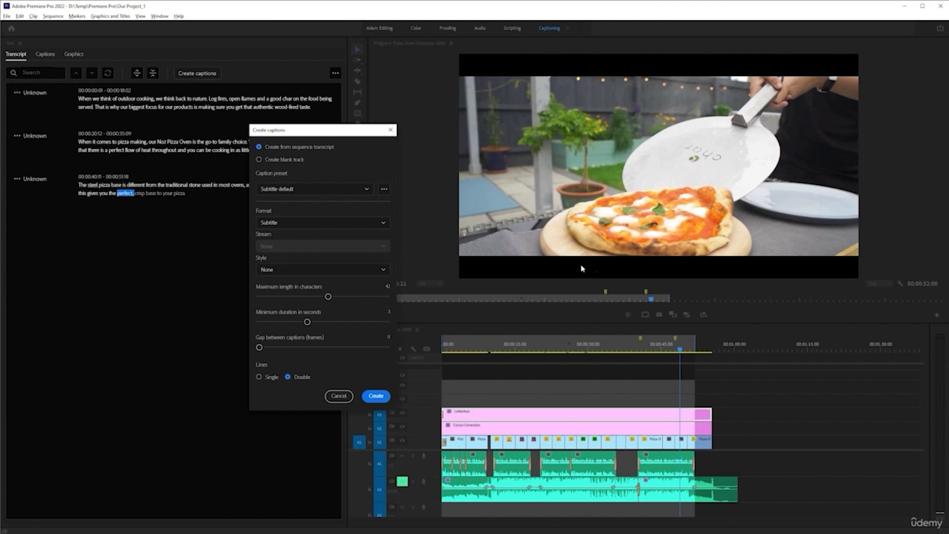
drag(313, 132, 521, 125)
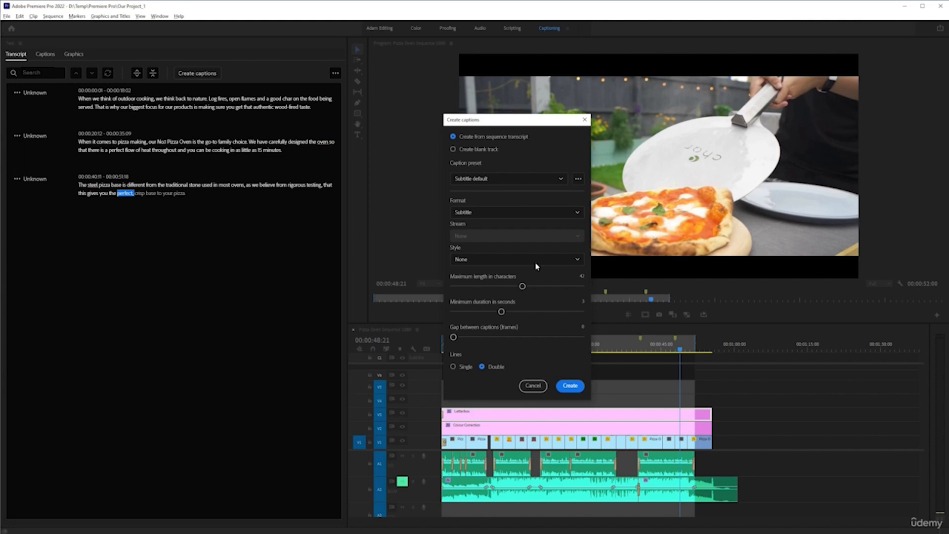
click(569, 387)
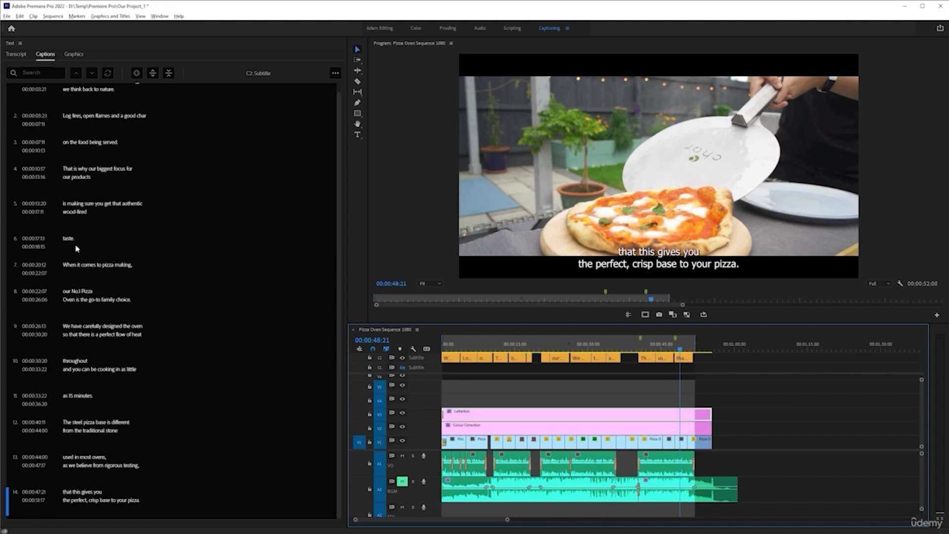
Check the generated captions at the start of the sequence and compare the two subtitle tracks by switching visibility between them.
scroll(83, 243, up, 1)
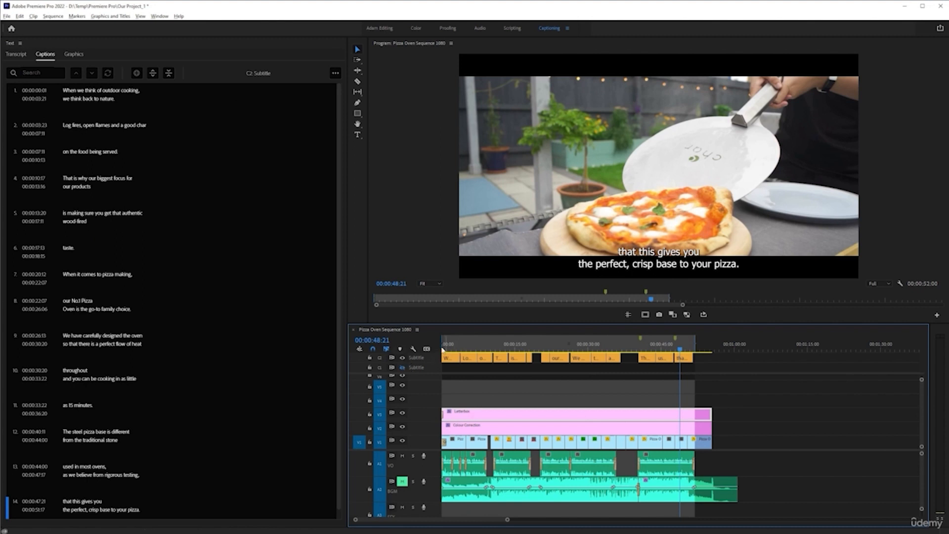
drag(453, 350, 446, 350)
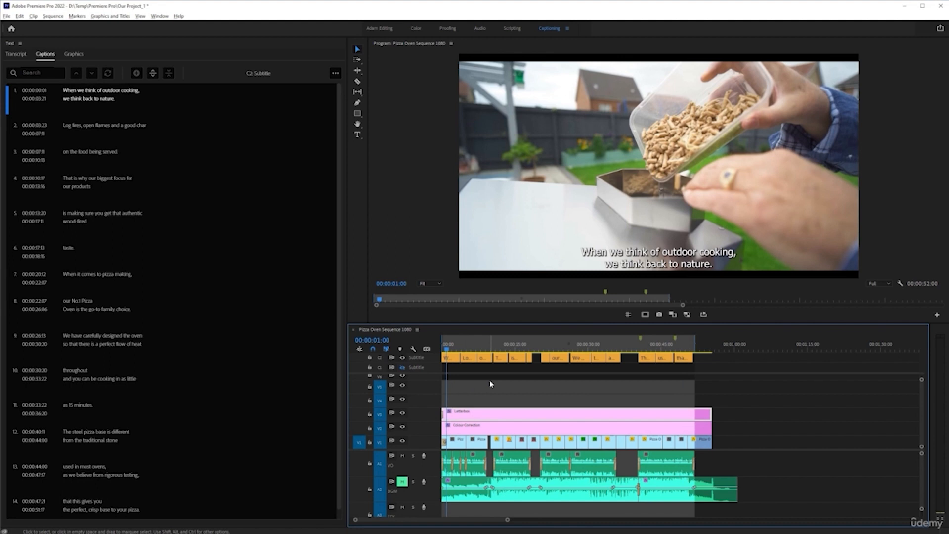
key(Home)
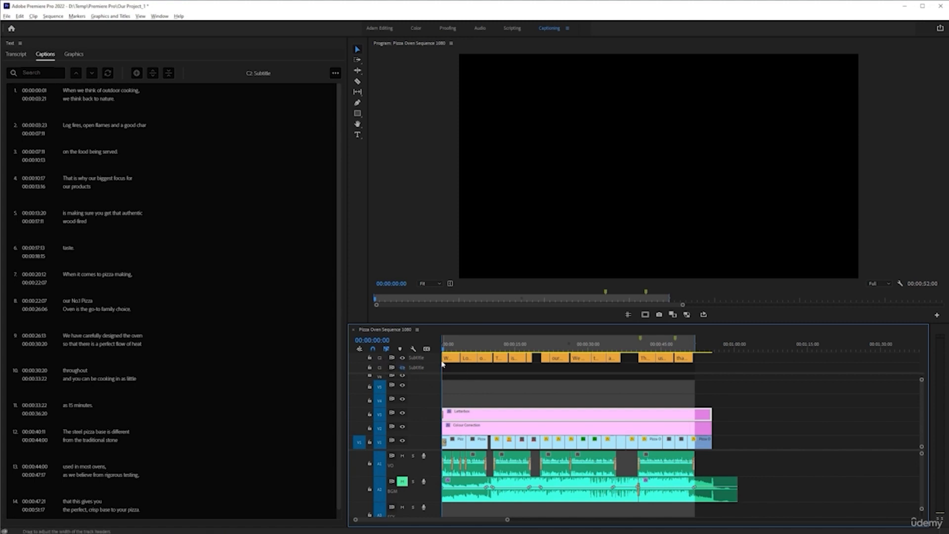
click(402, 368)
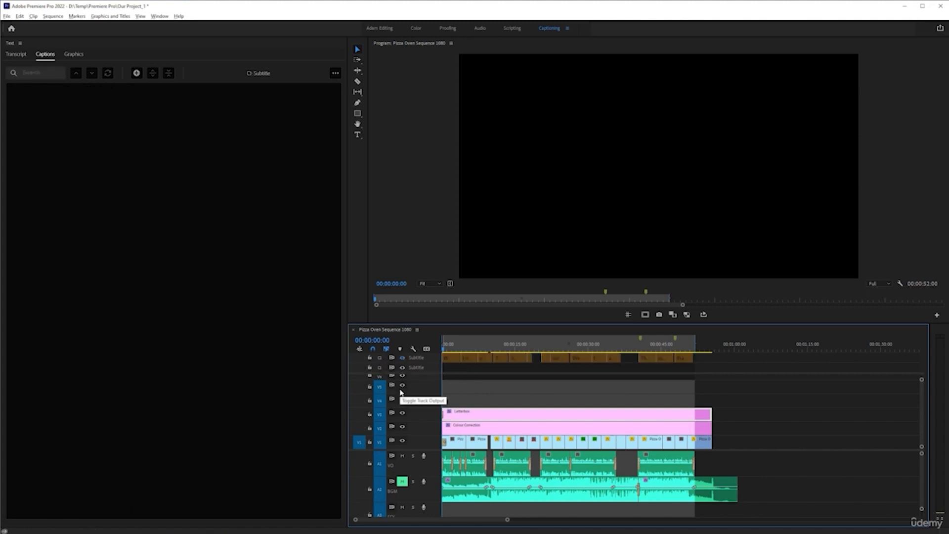
click(403, 359)
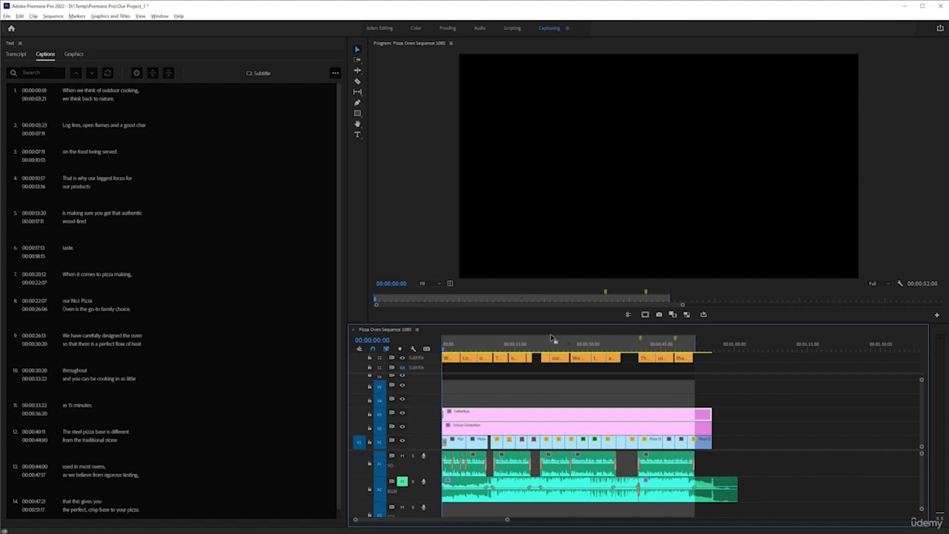
Play the sequence from the start to check the first three captions against the voiceover.
scroll(426, 362, down, 1)
scroll(427, 363, up, 1)
scroll(428, 363, down, 1)
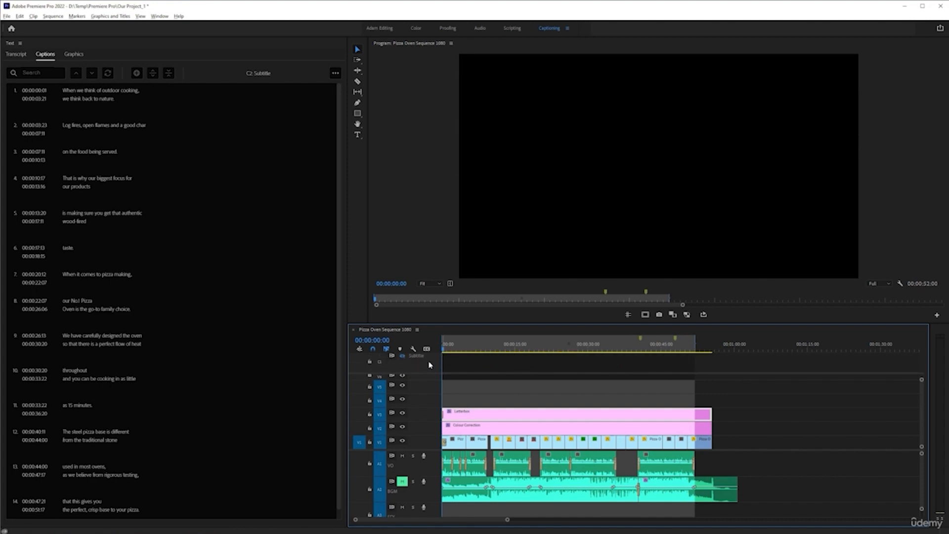
scroll(474, 386, up, 3)
scroll(474, 384, up, 2)
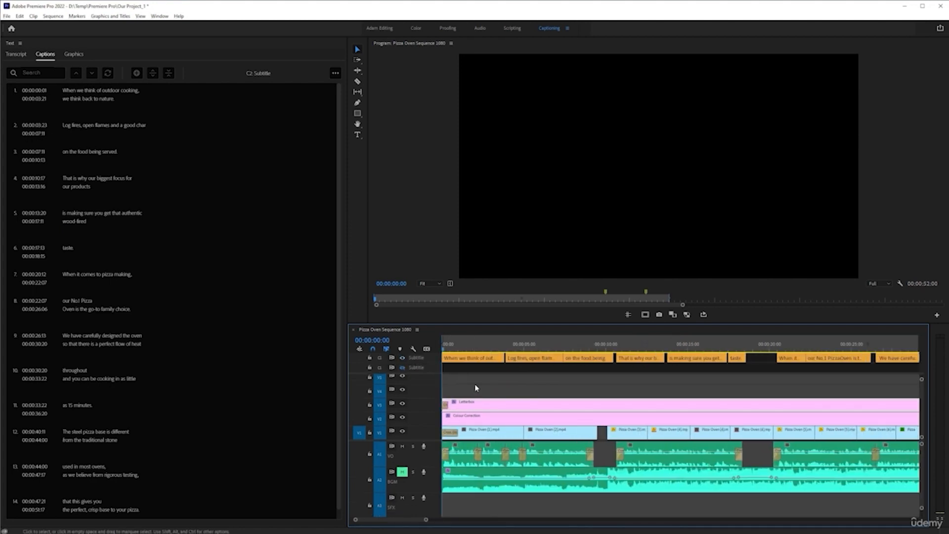
scroll(475, 386, up, 1)
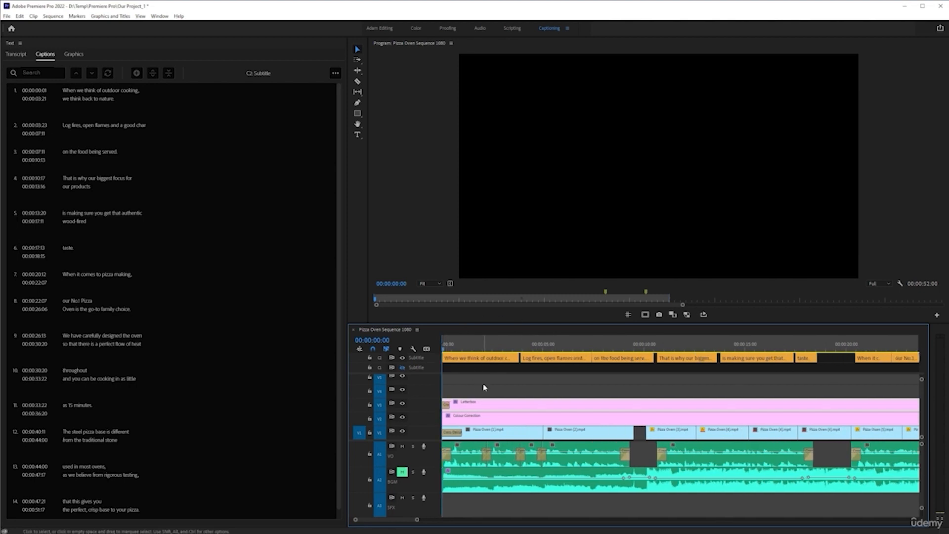
key(space)
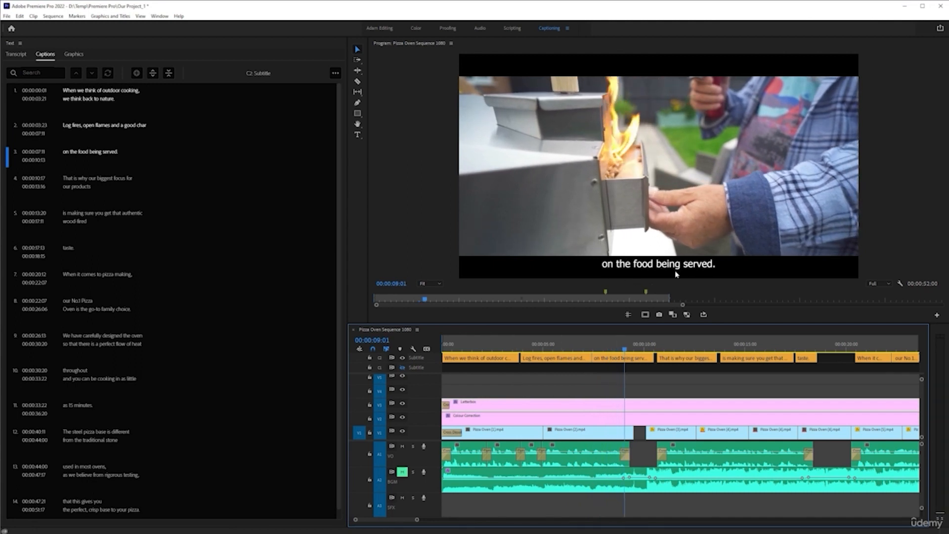
Merge the "Log fires, open flames and a good char" caption with the following "on the food being served." caption.
click(552, 360)
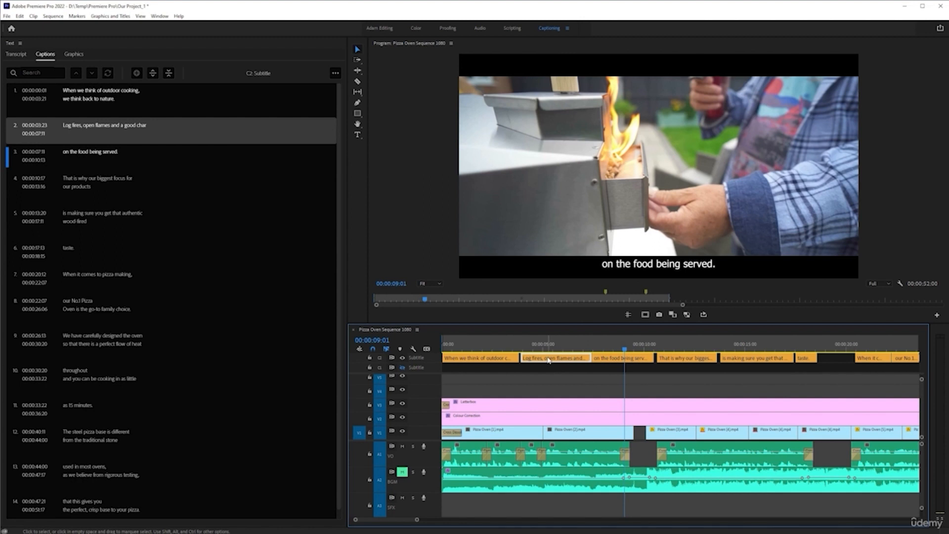
shift+click(611, 359)
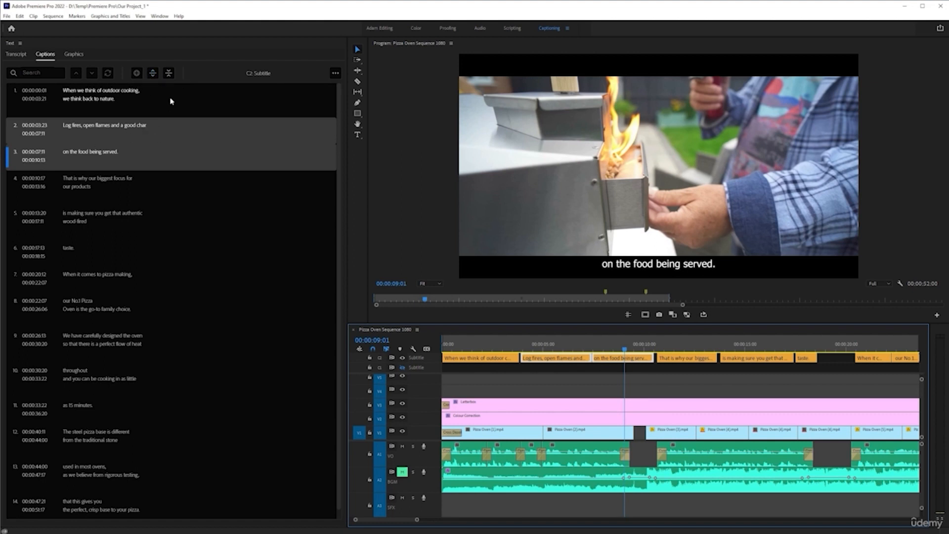
click(169, 73)
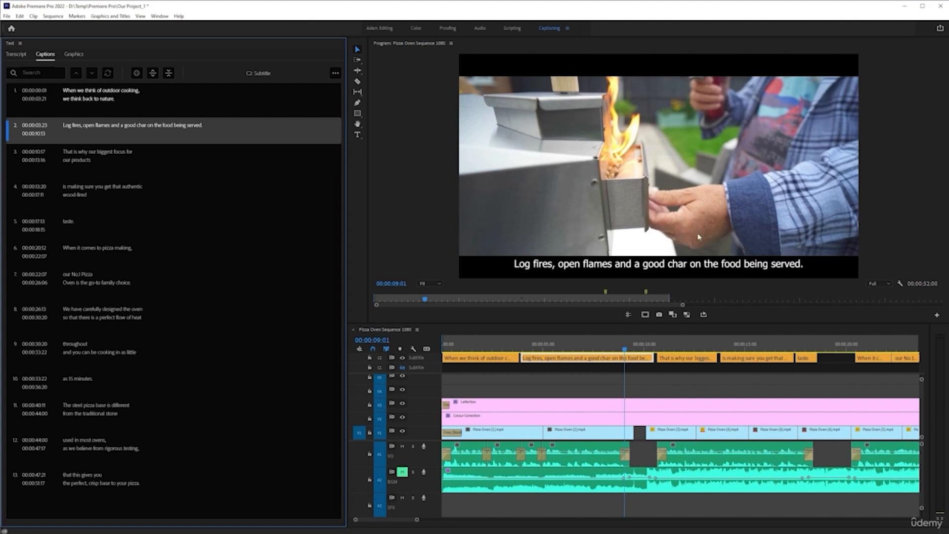
Split the merged second caption into two lines with a line break between "char" and "on the food being served.".
click(135, 131)
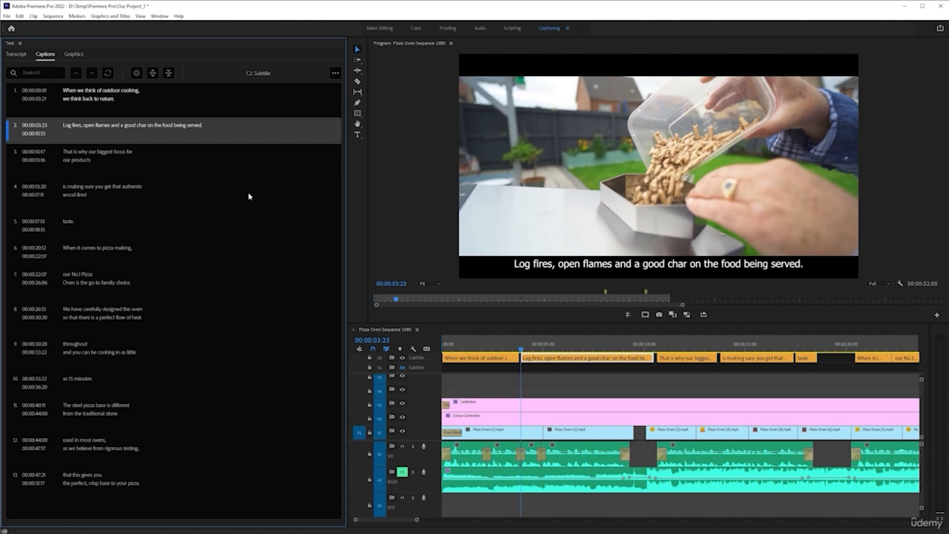
double_click(126, 130)
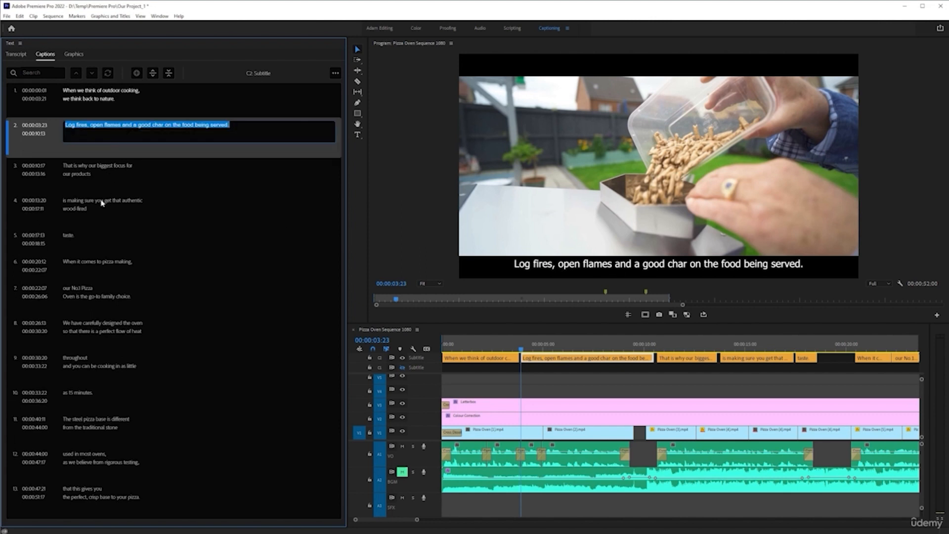
click(156, 131)
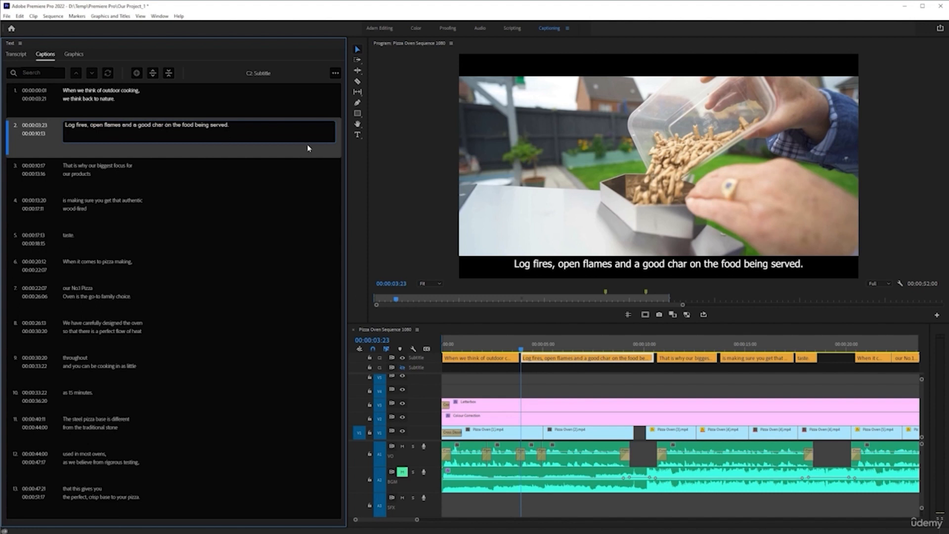
key(BackSpace)
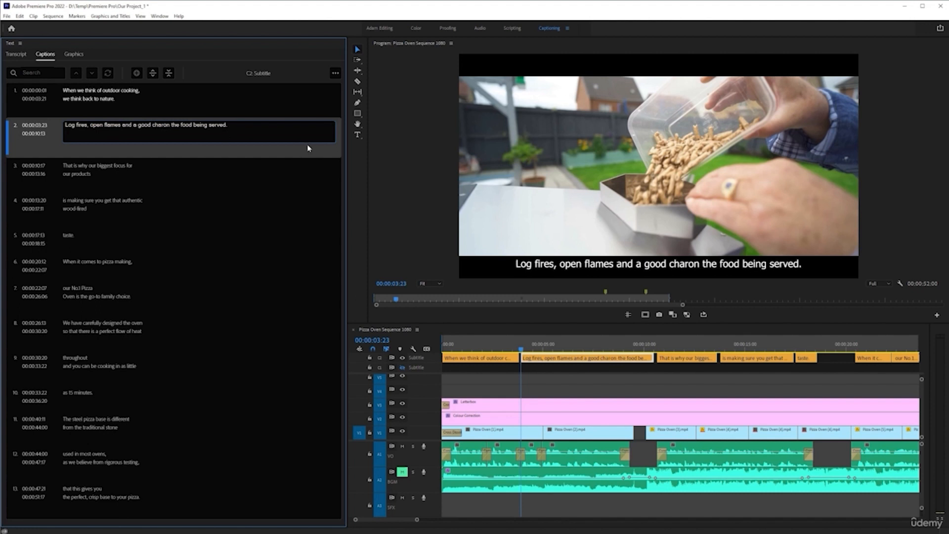
key(Return)
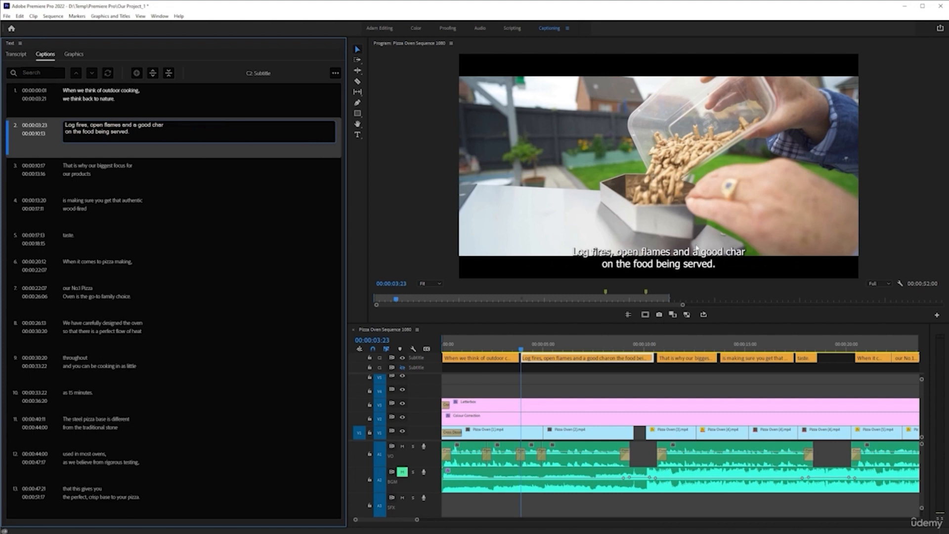
click(51, 153)
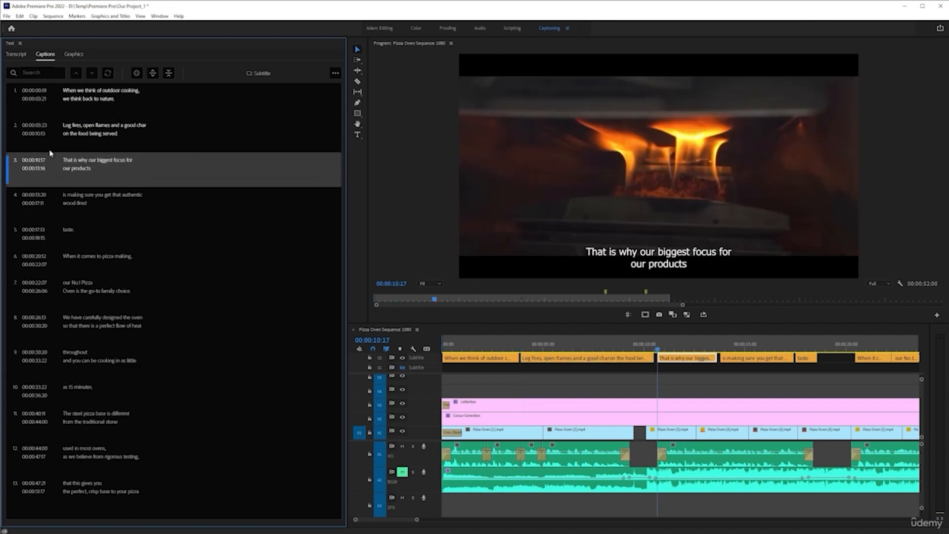
Play back the merged second caption through to its end to check its timing against the voiceover.
click(525, 344)
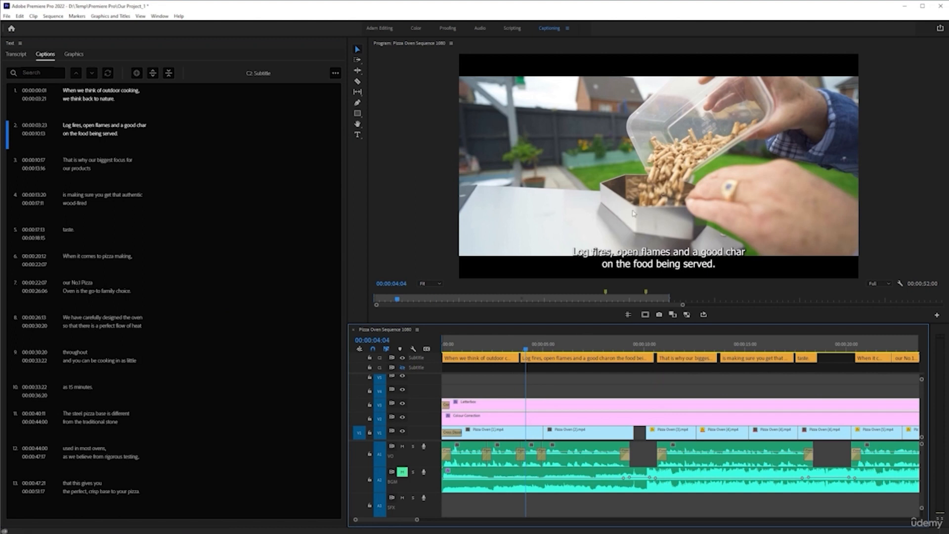
key(space)
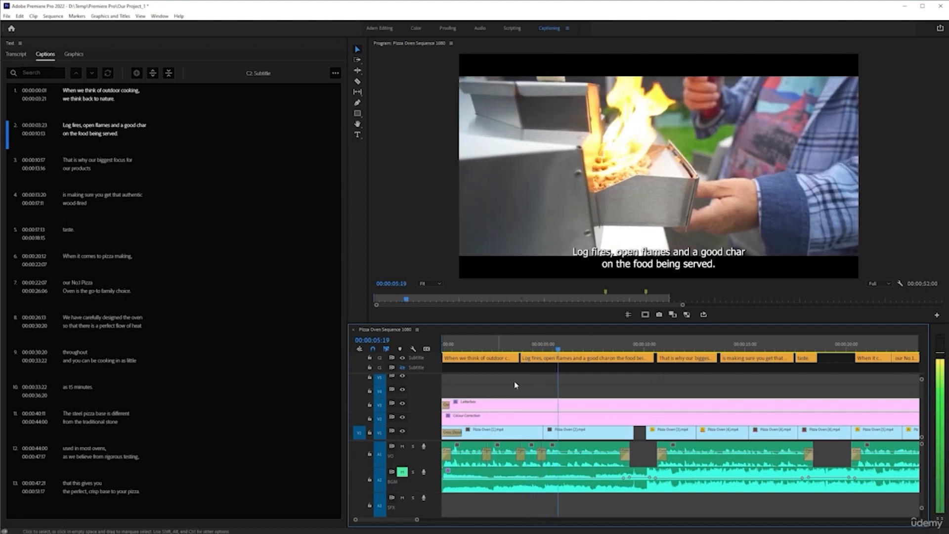
key(minus)
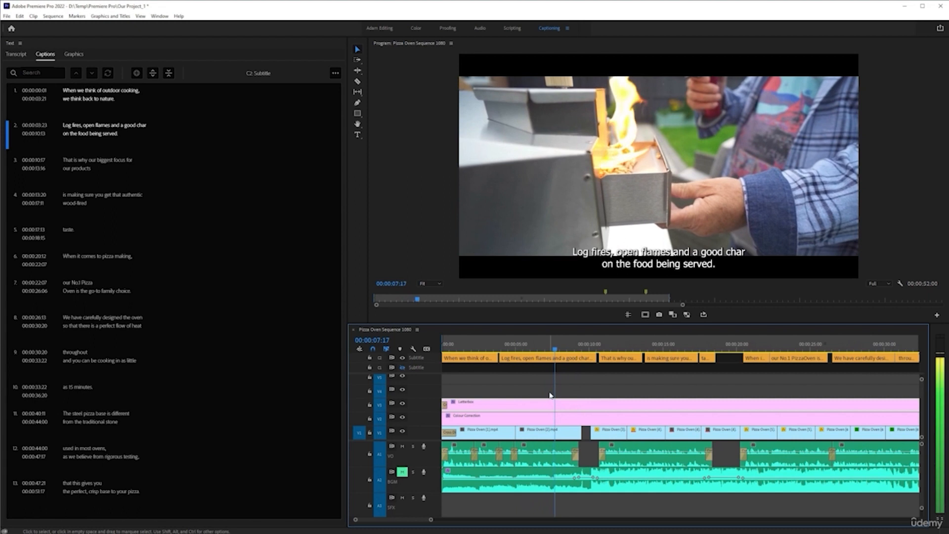
key(space)
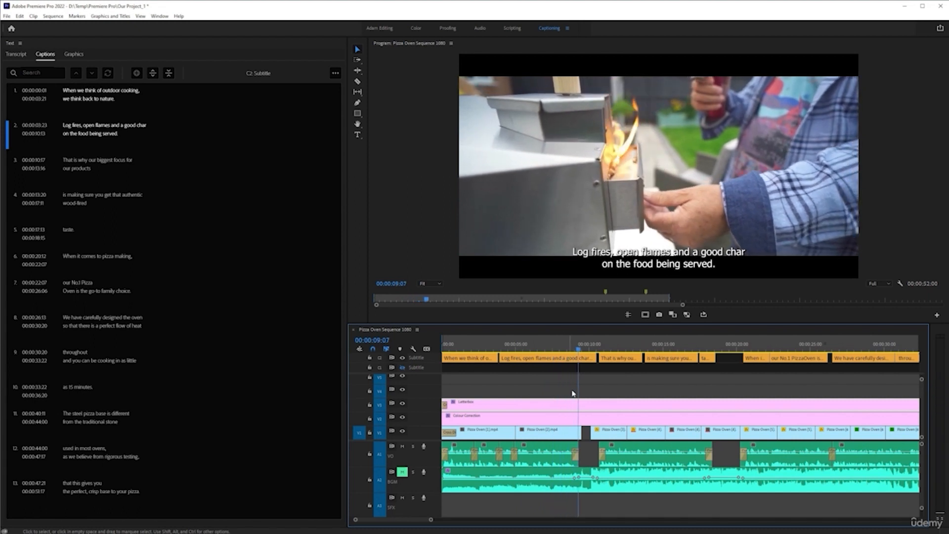
key(equal)
key(equal)
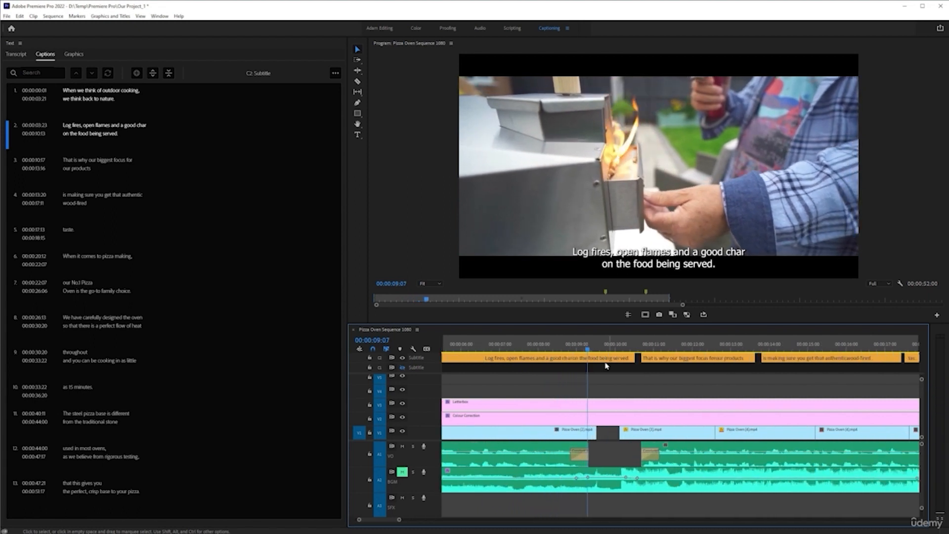
key(space)
key(space)
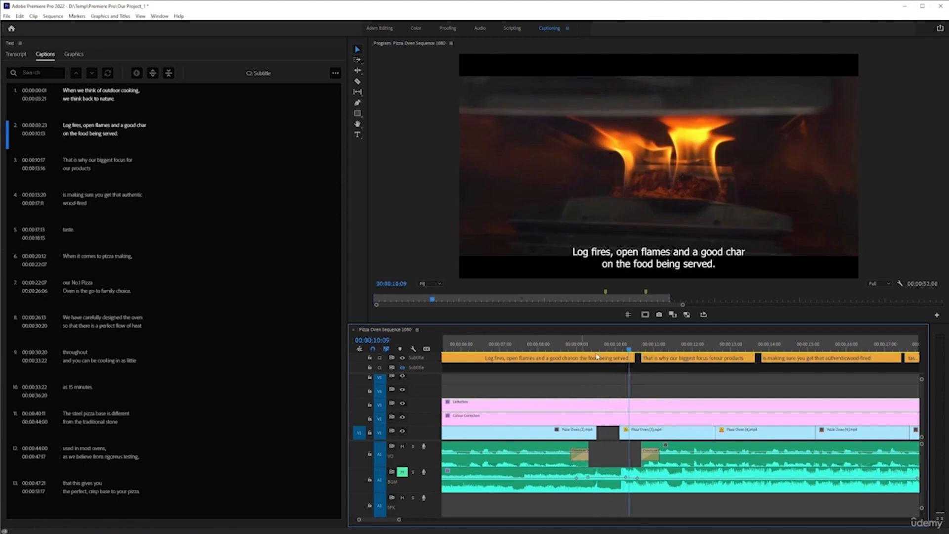
Play the second caption from its start and stop at 00:00:09:13, where the picture cuts to black.
click(523, 348)
key(minus)
key(minus)
key(minus)
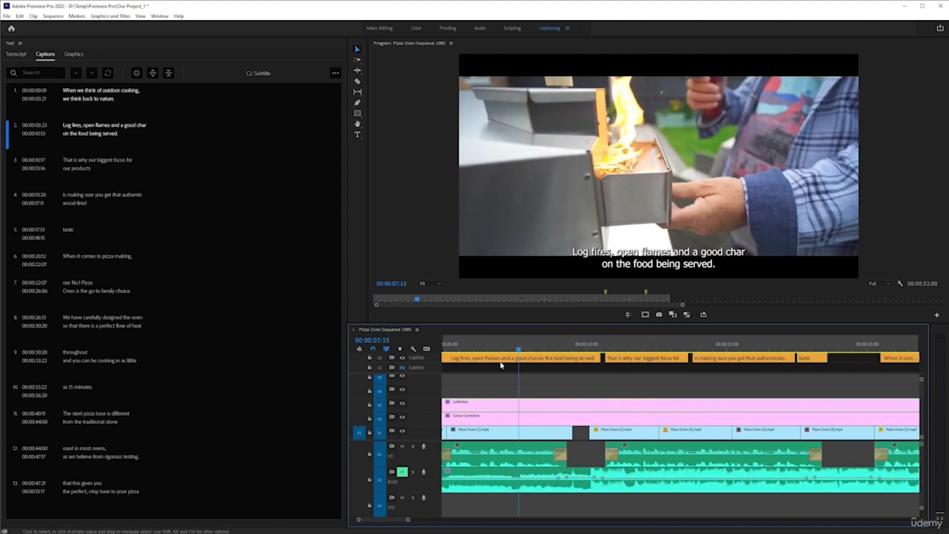
scroll(482, 369, up, 2)
key(Up)
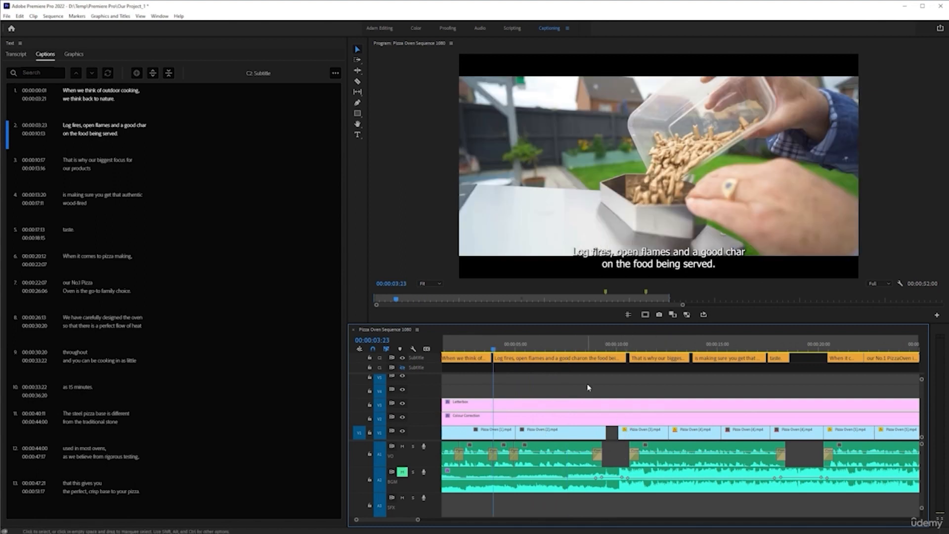
key(space)
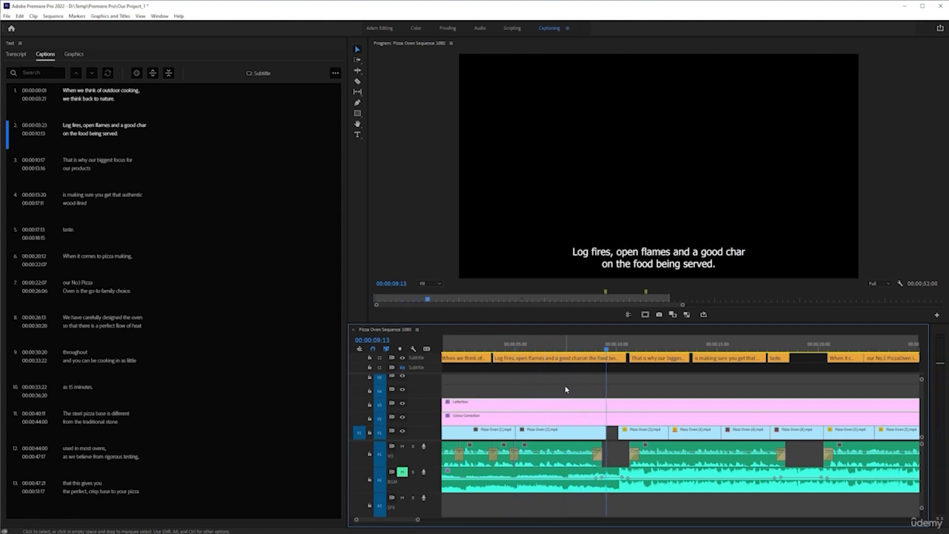
Trim the end of the second caption back to 00:00:09:13.
key(equal)
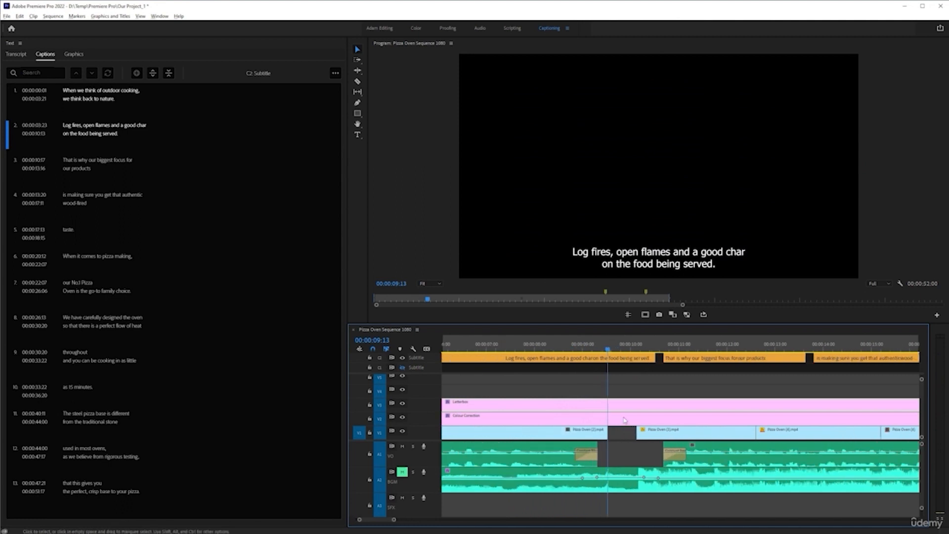
key(equal)
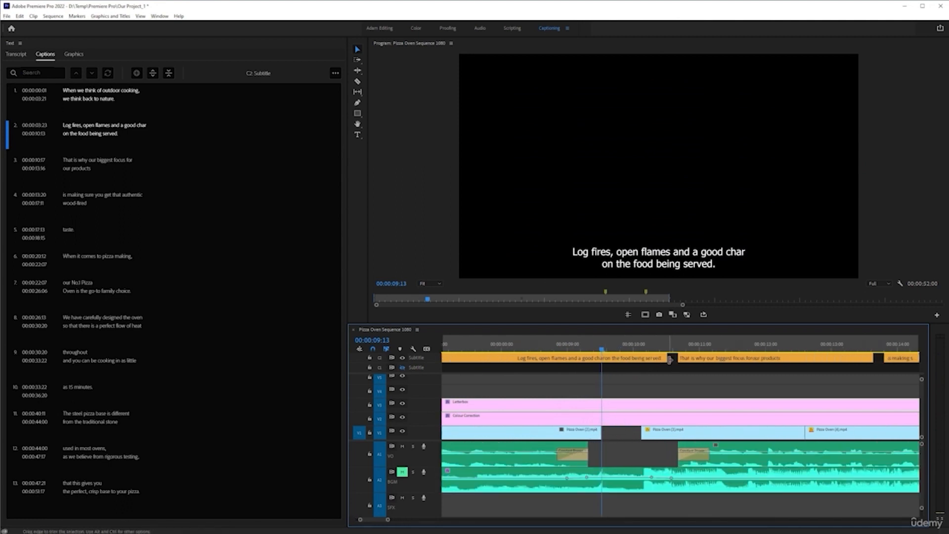
drag(669, 358, 601, 358)
Play the sequence from about 00:00:07:24 through the "taste." caption to check the captions against the voiceover.
key(minus)
key(minus)
key(minus)
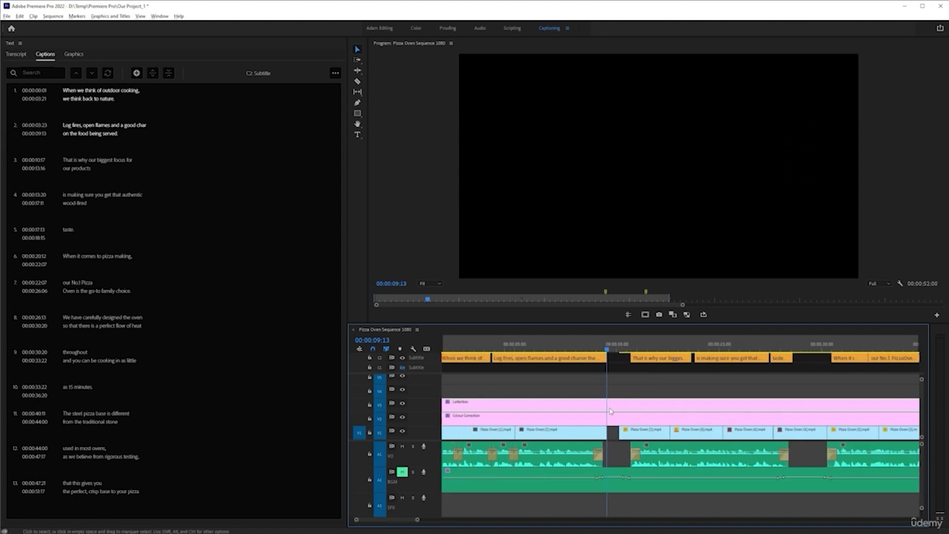
click(573, 346)
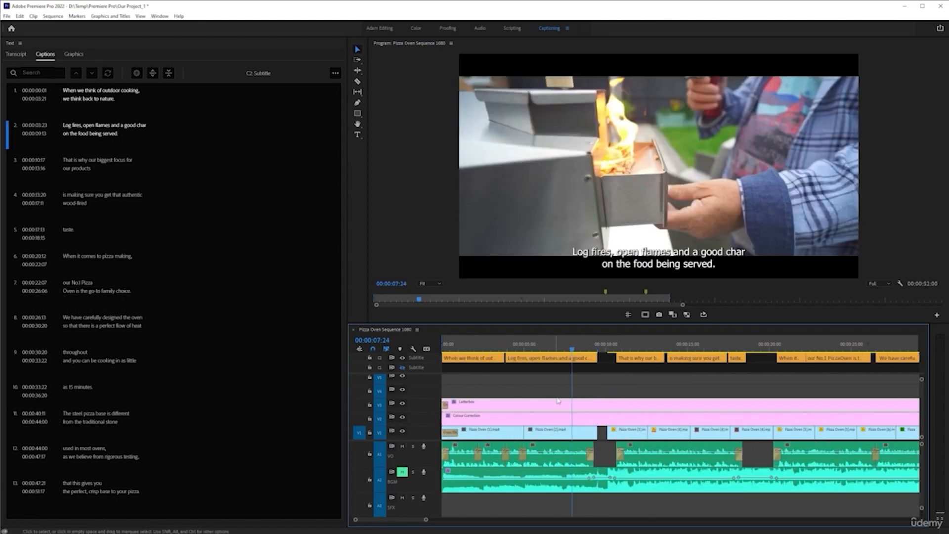
key(space)
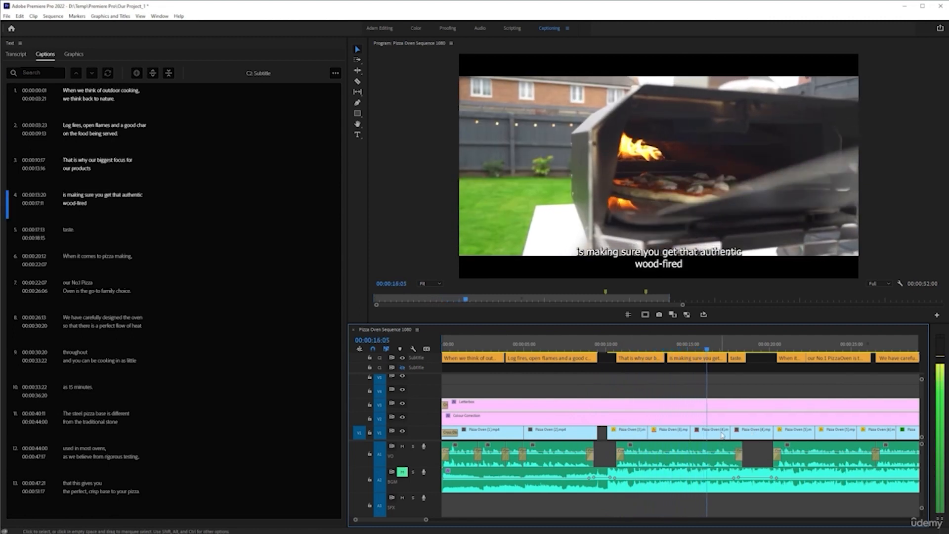
key(space)
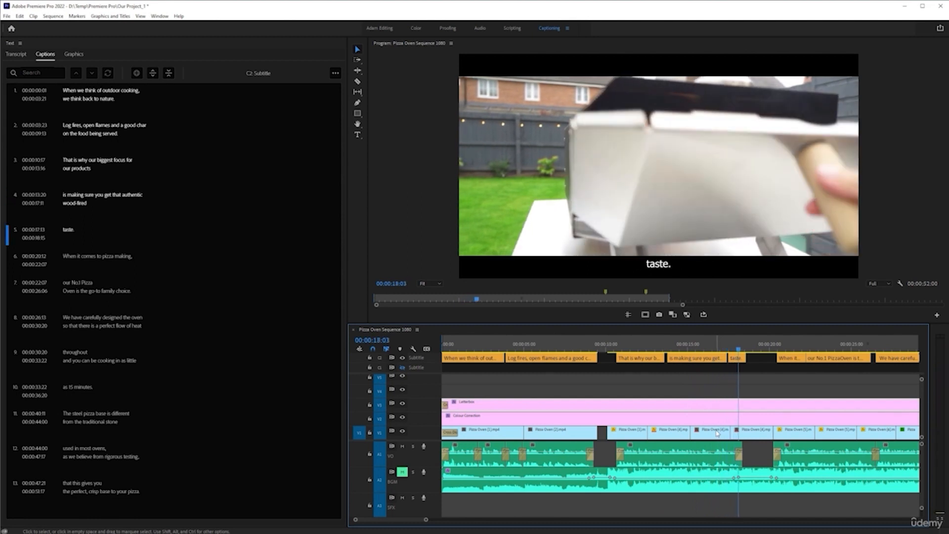
Save the project and remove the line break in the third caption so "That is why our biggest focus for our products" sits on one line.
click(639, 349)
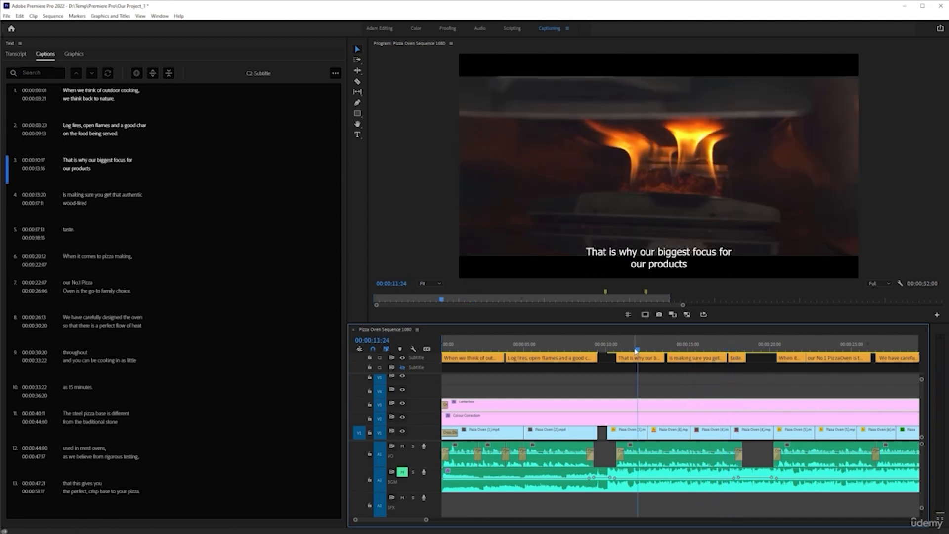
click(638, 359)
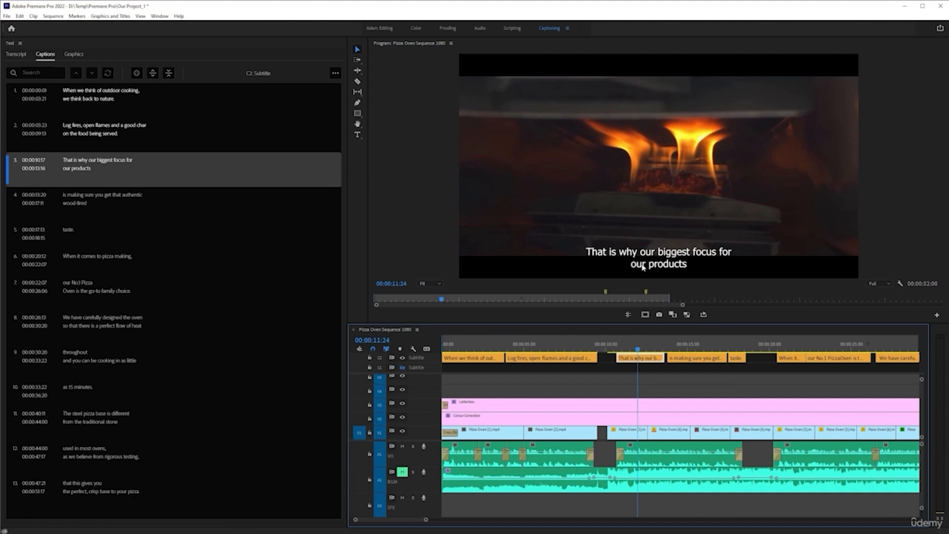
key(ctrl+s)
double_click(141, 167)
click(168, 158)
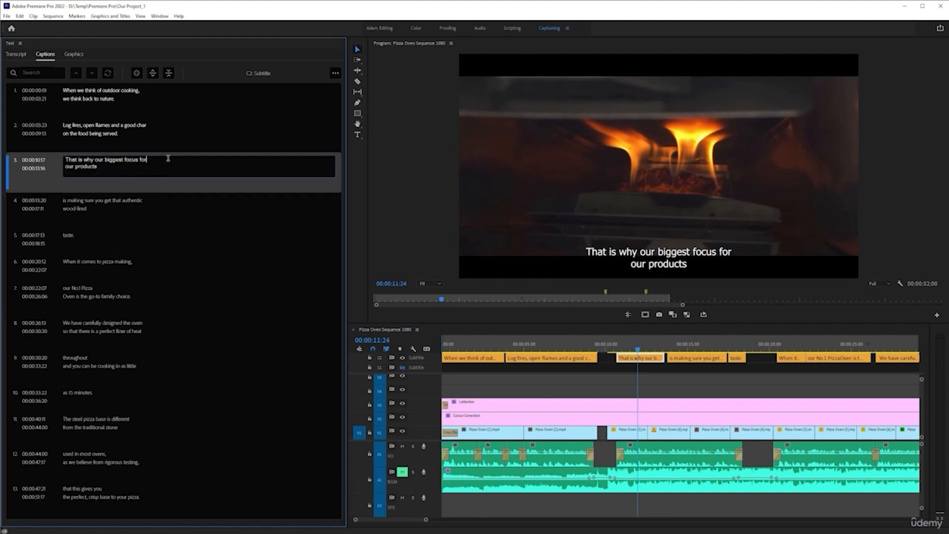
key(Delete)
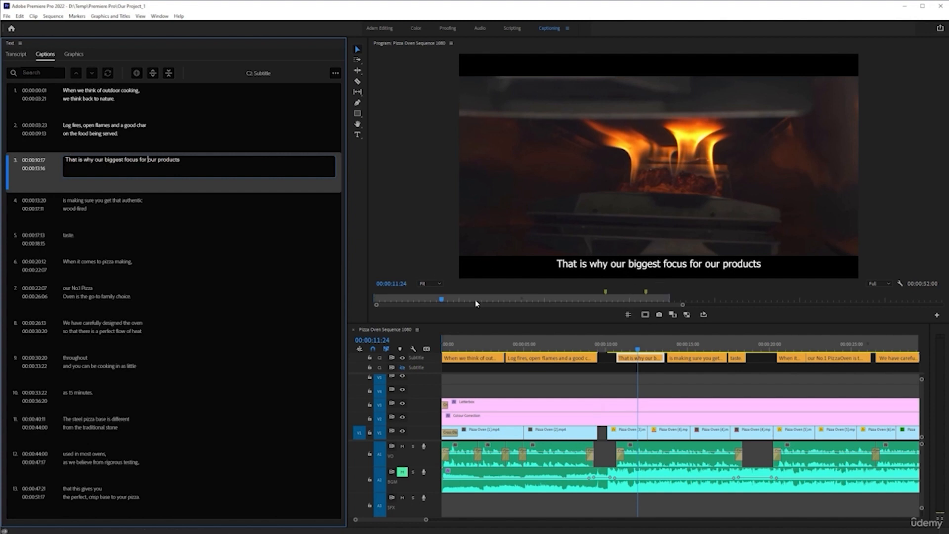
click(56, 178)
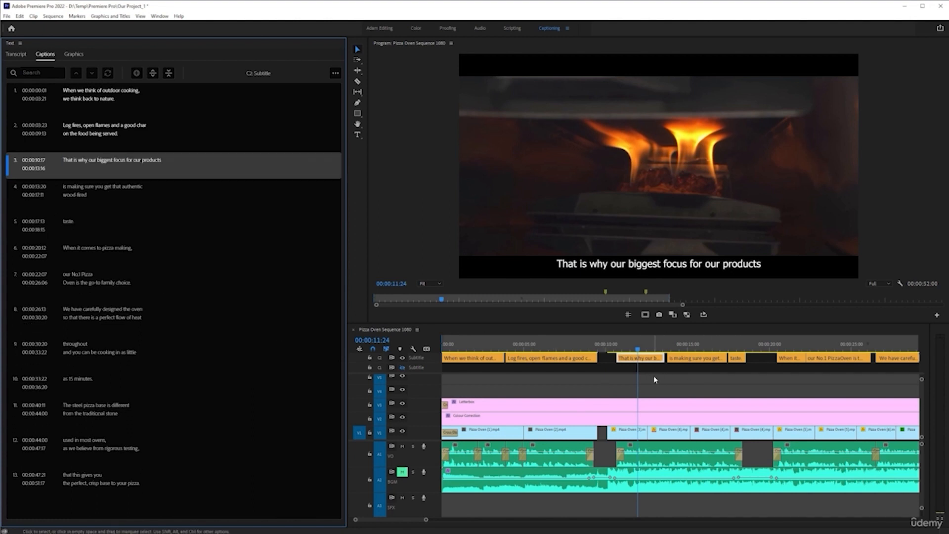
Merge the "is making sure you get that authentic wood-fired" caption with the following "taste." caption.
key(space)
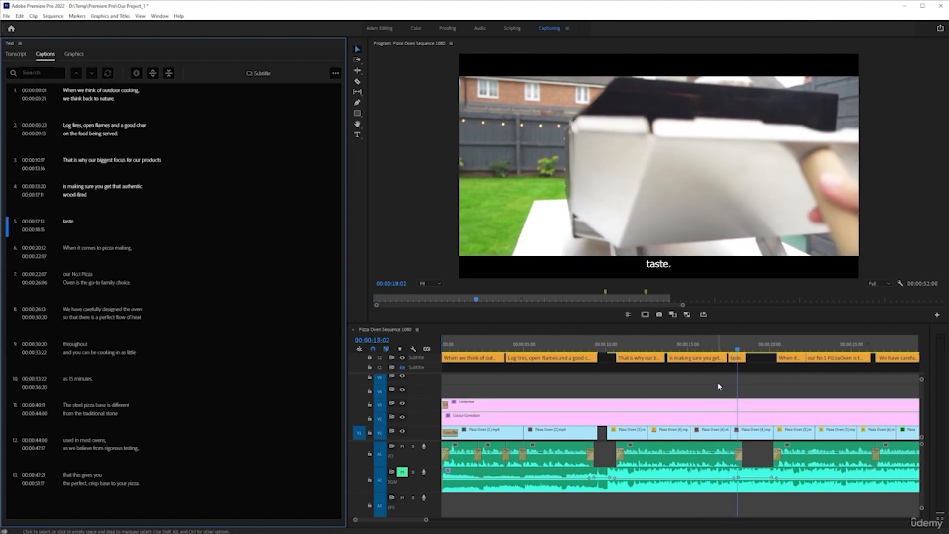
drag(745, 381, 693, 354)
click(152, 73)
key(ctrl+z)
click(168, 73)
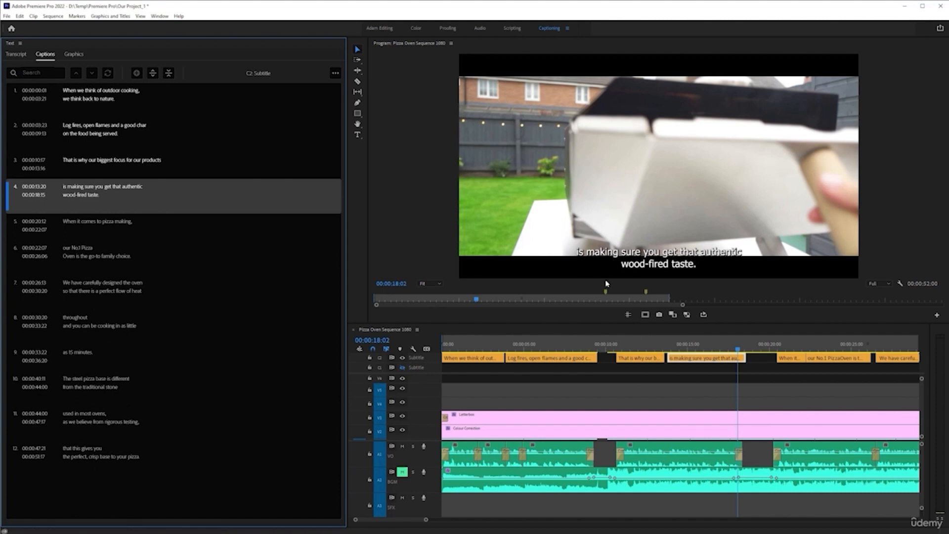
Play back the third caption and the merged fourth caption to check their timing against the voiceover.
click(657, 346)
drag(657, 346, 656, 346)
key(space)
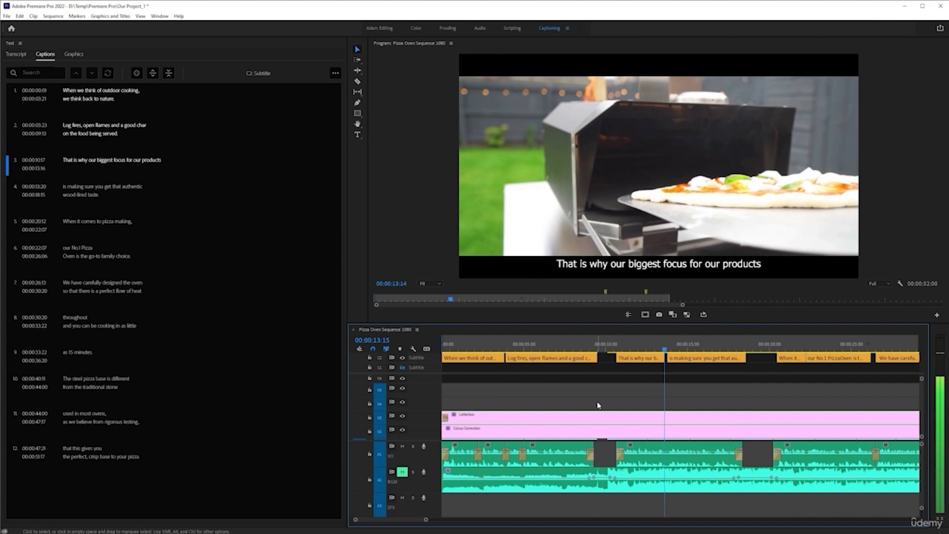
key(minus)
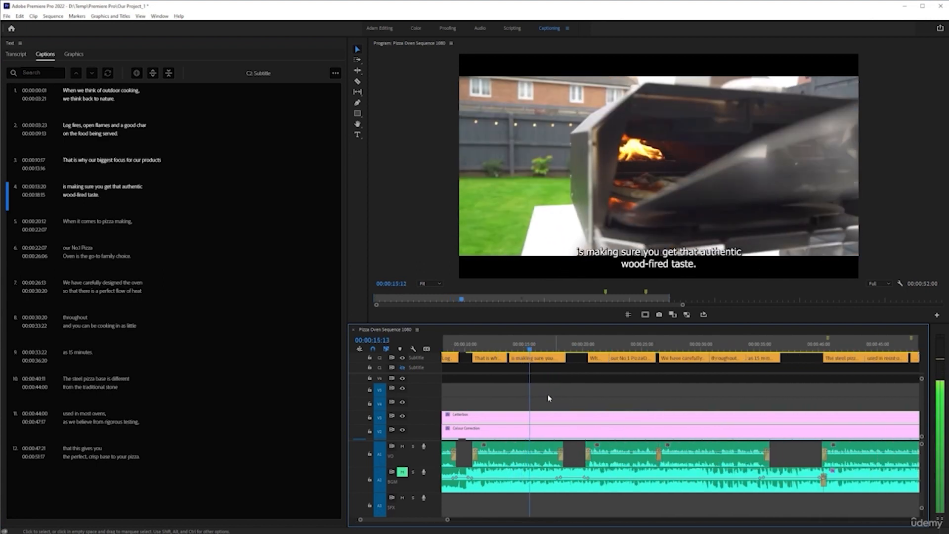
key(equal)
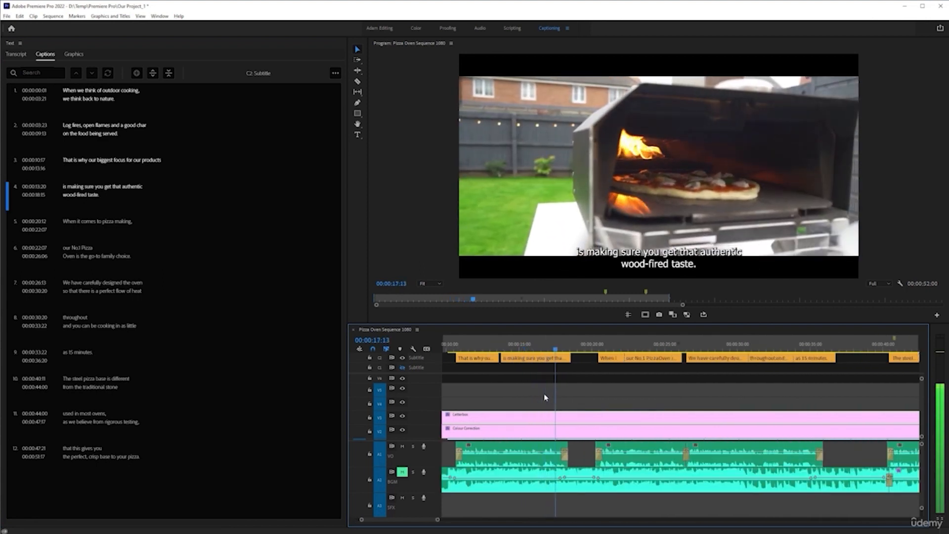
key(space)
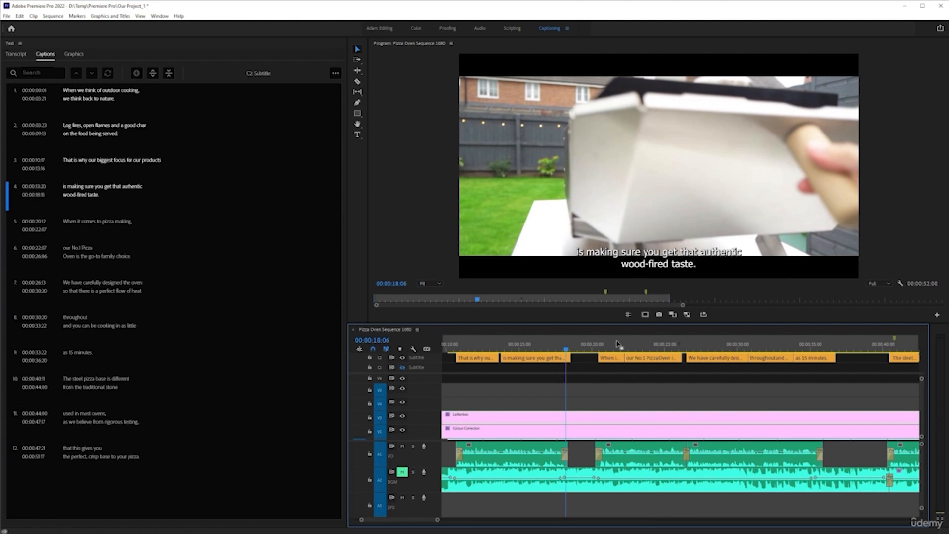
Add a comma after "authentic" in the fourth caption.
click(553, 358)
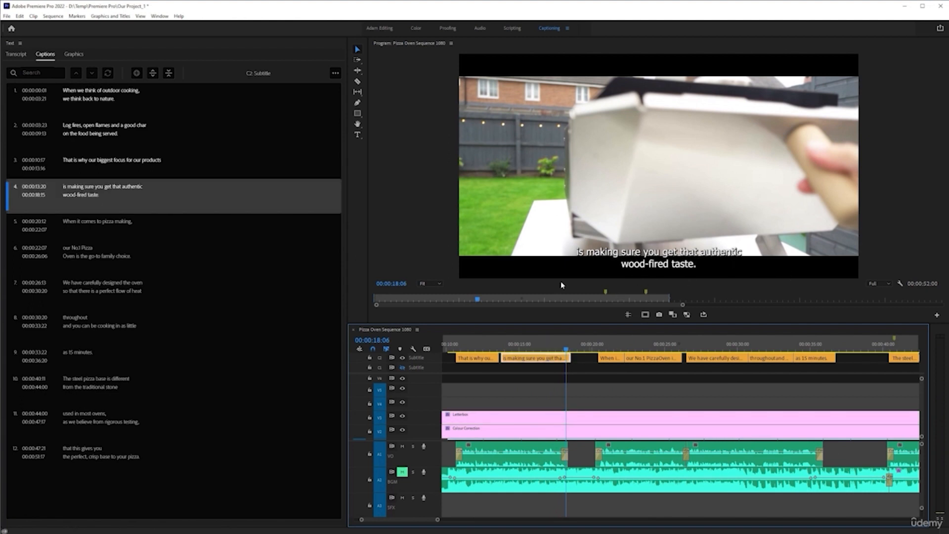
double_click(131, 198)
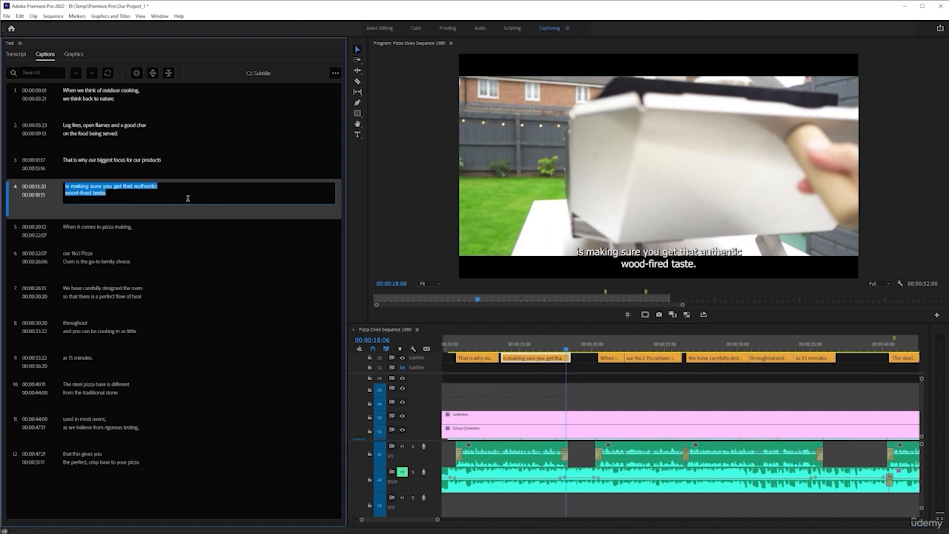
click(169, 188)
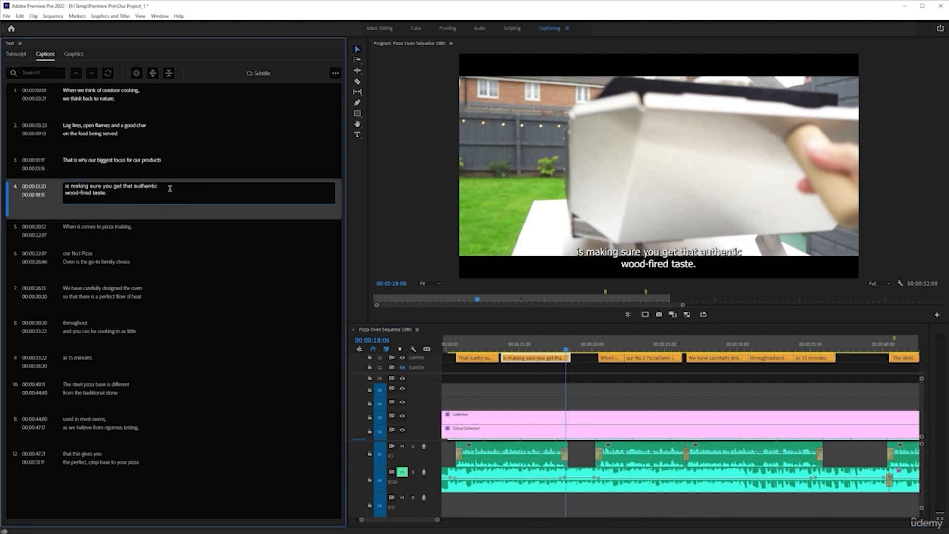
text(,)
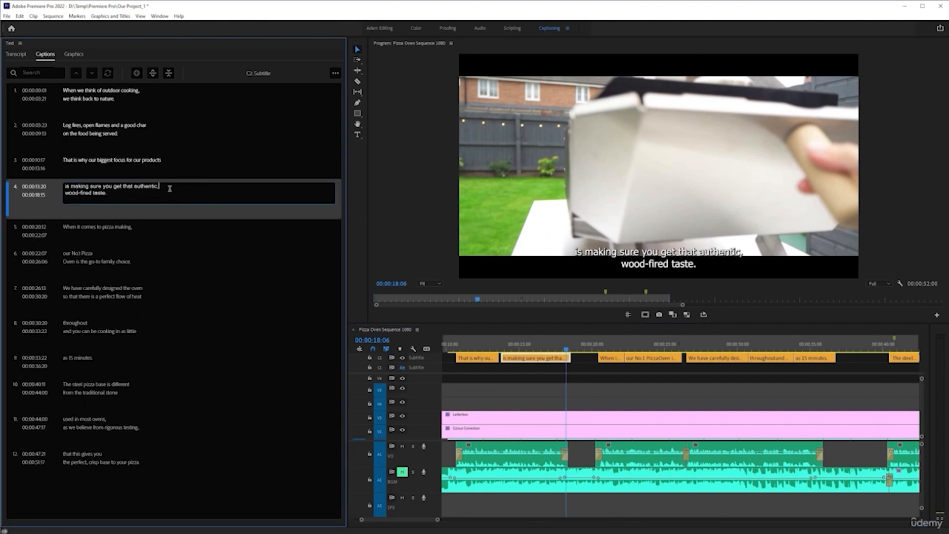
click(58, 170)
Play back the "Log fires, open flames and a good char" caption, followed by the captions from about 00:00:17:16 onward, to check them.
key(space)
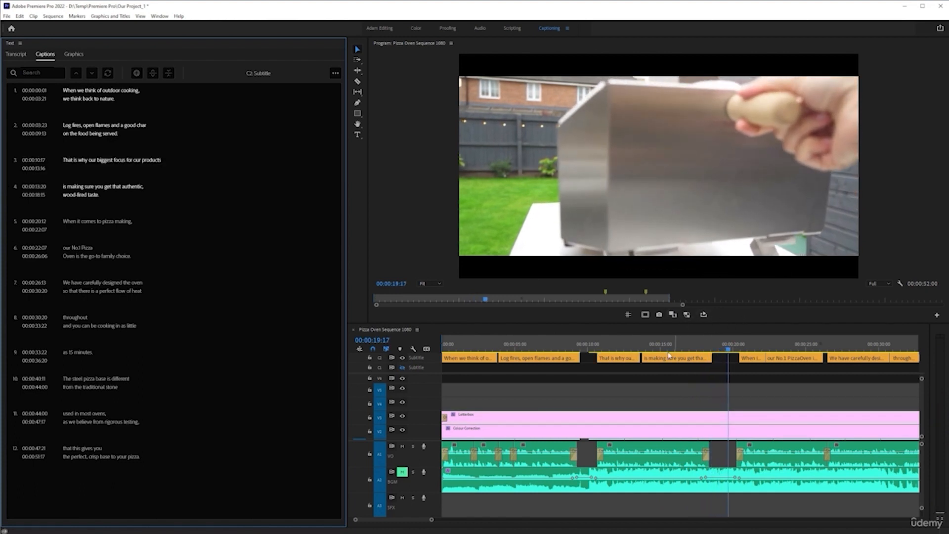
click(33, 140)
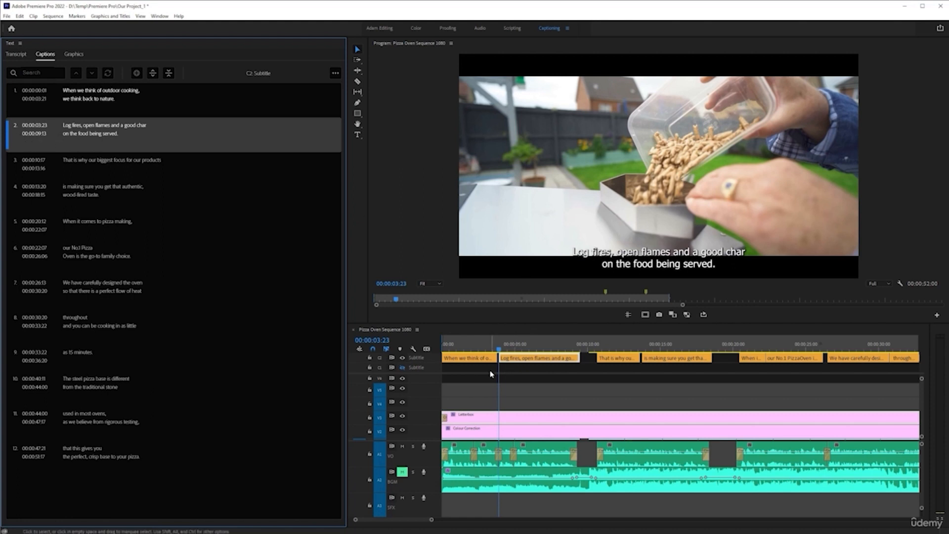
key(space)
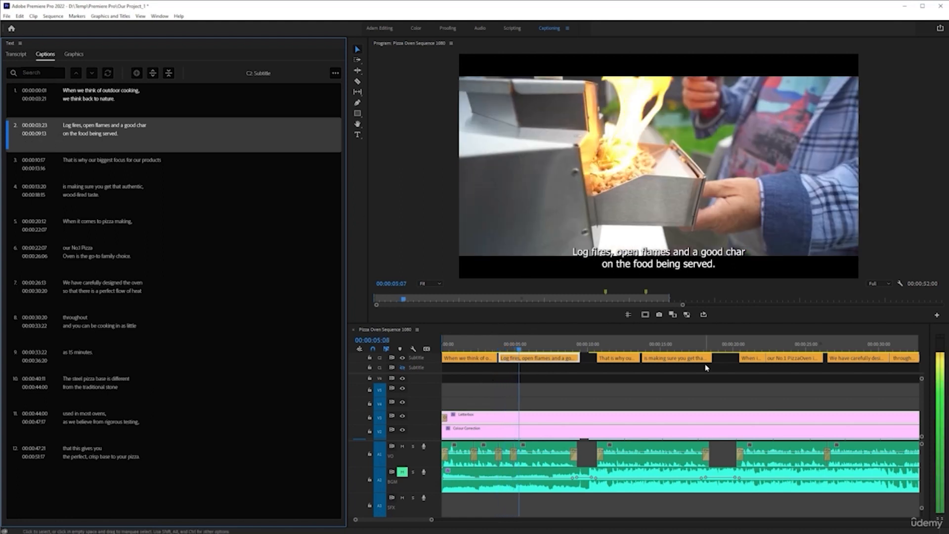
click(700, 346)
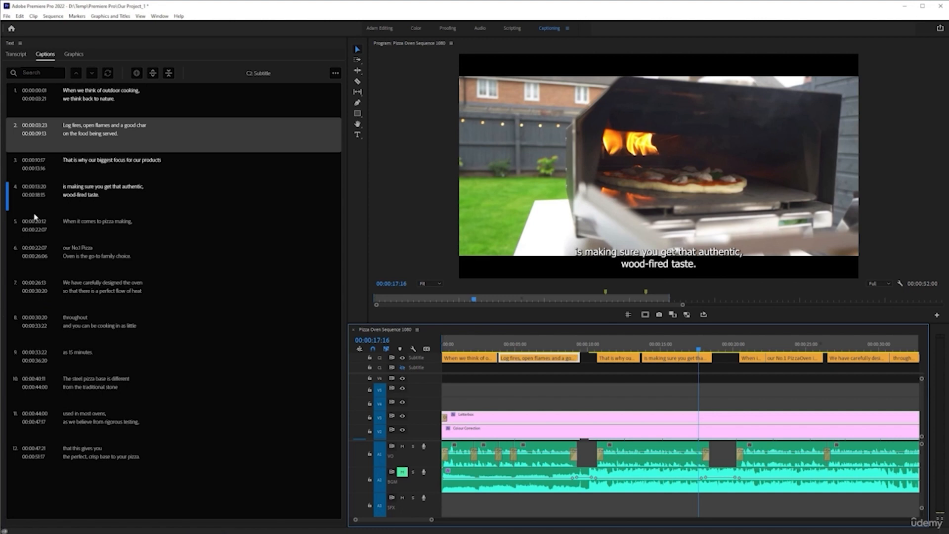
key(space)
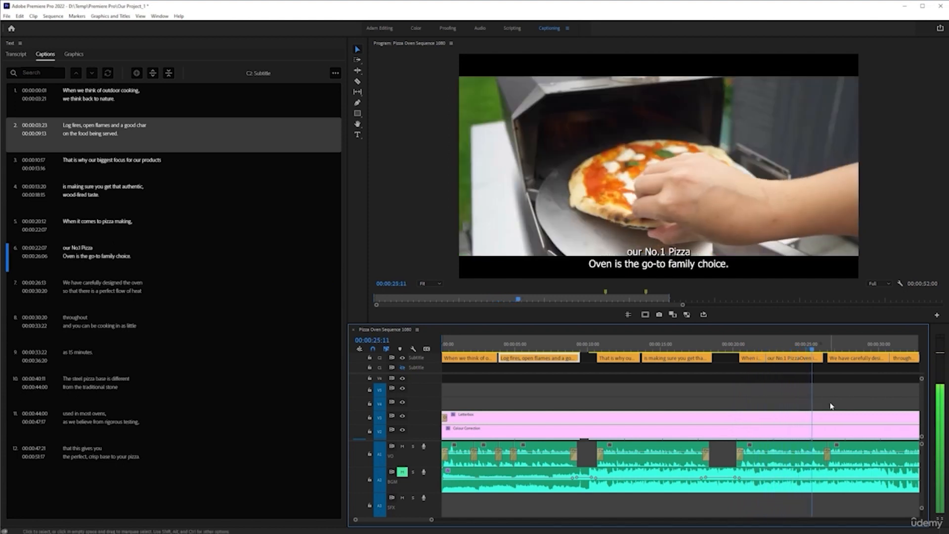
Play back the "When it comes to pizza making," and "our No.1 Pizza Oven is the go-to family choice." captions against the voiceover.
click(758, 348)
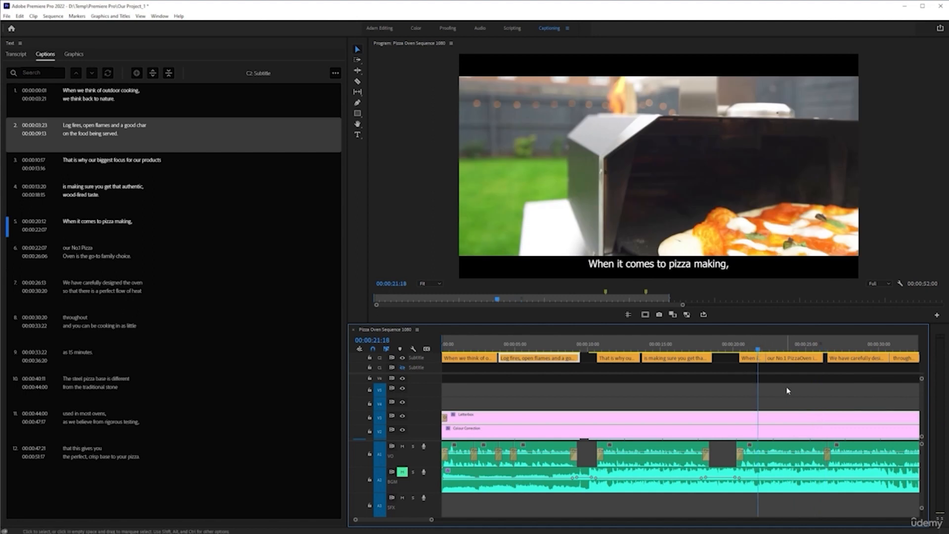
key(space)
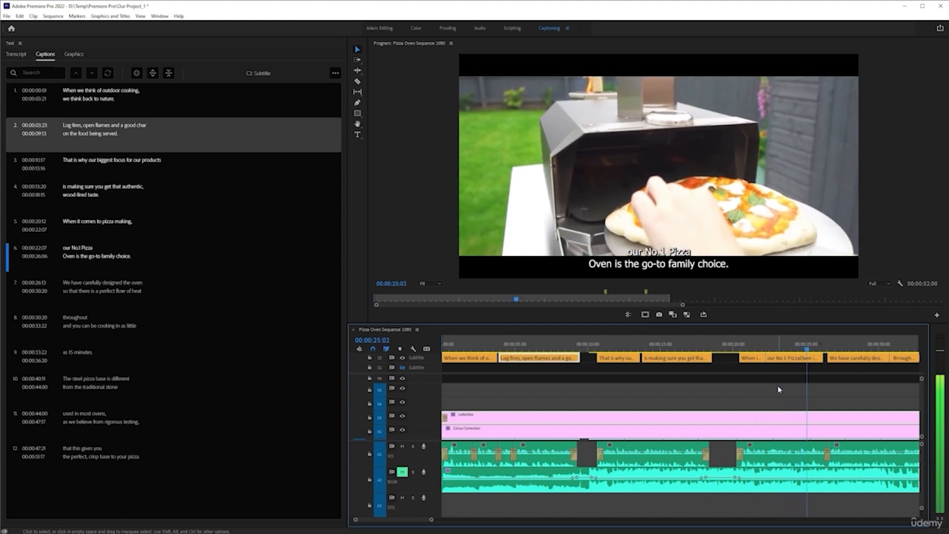
key(space)
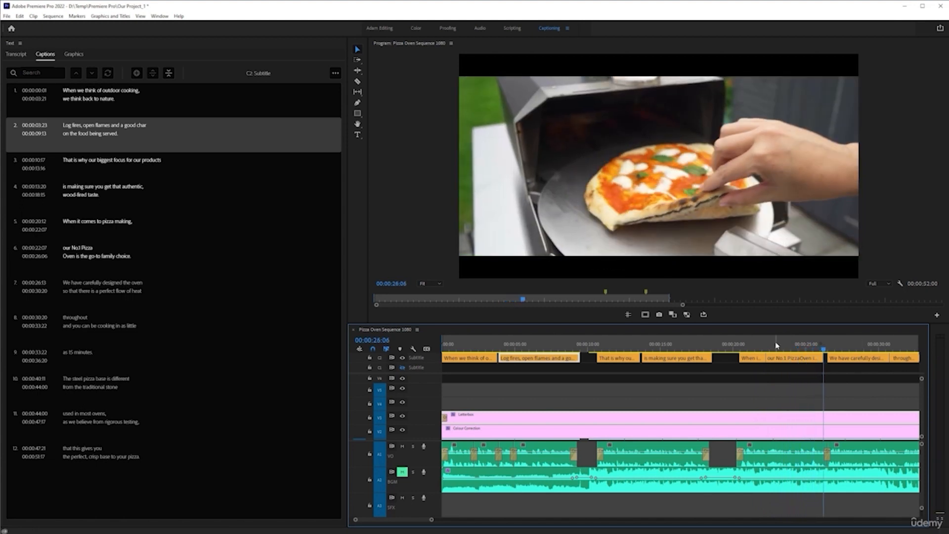
click(773, 344)
click(789, 359)
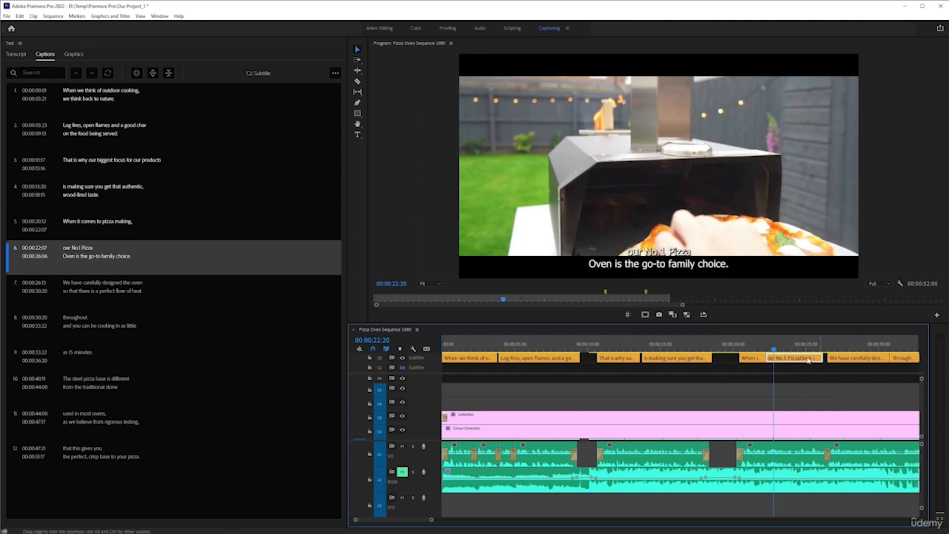
click(737, 346)
scroll(771, 378, up, 3)
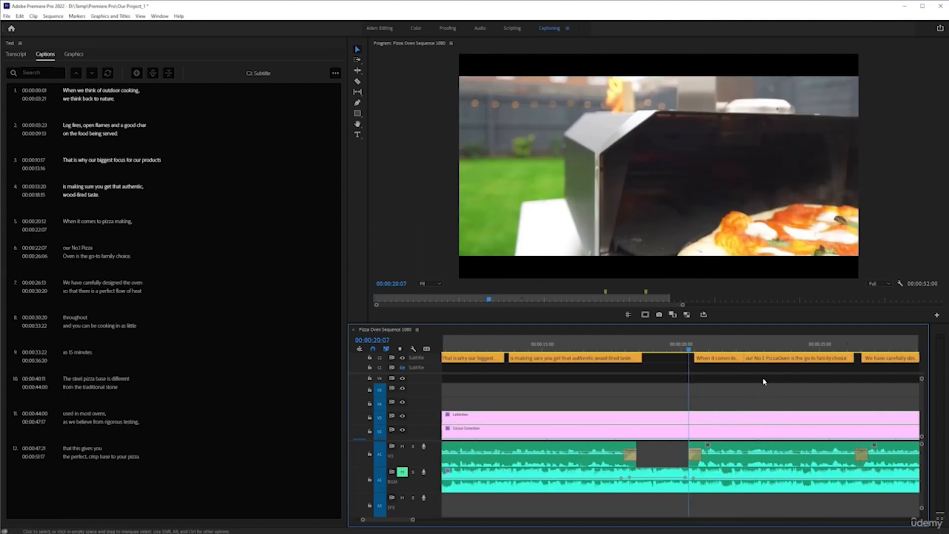
key(space)
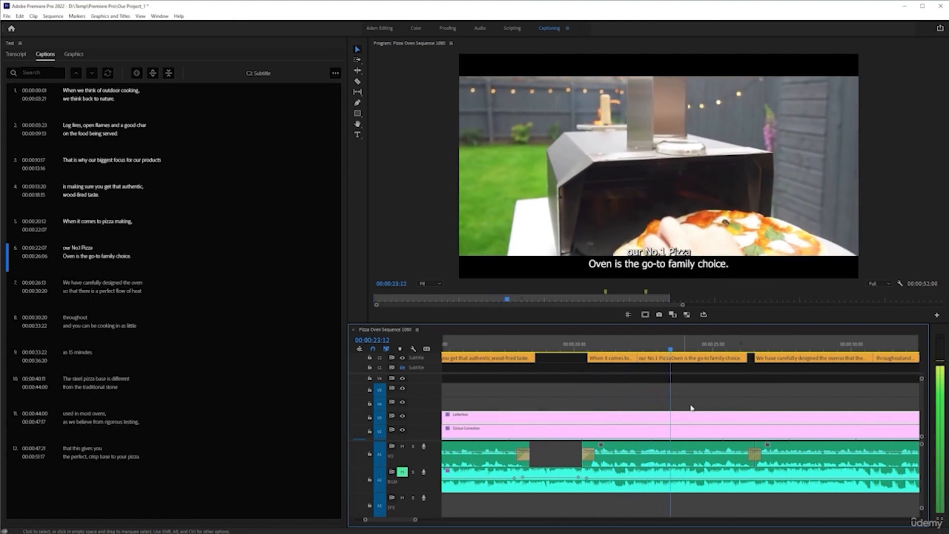
Split the "our No.1 Pizza Oven is the go-to family choice." caption at 00:00:24:01 and play back the second half.
click(687, 360)
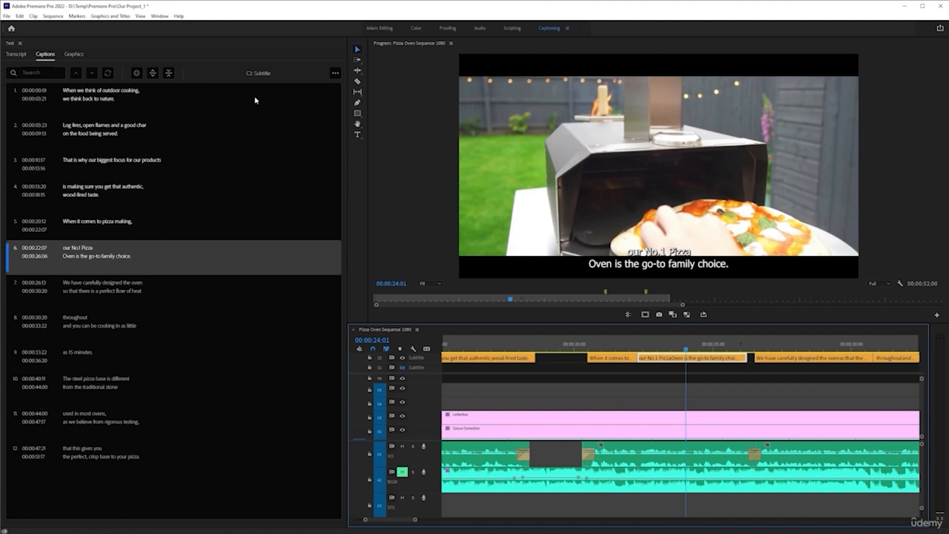
click(152, 73)
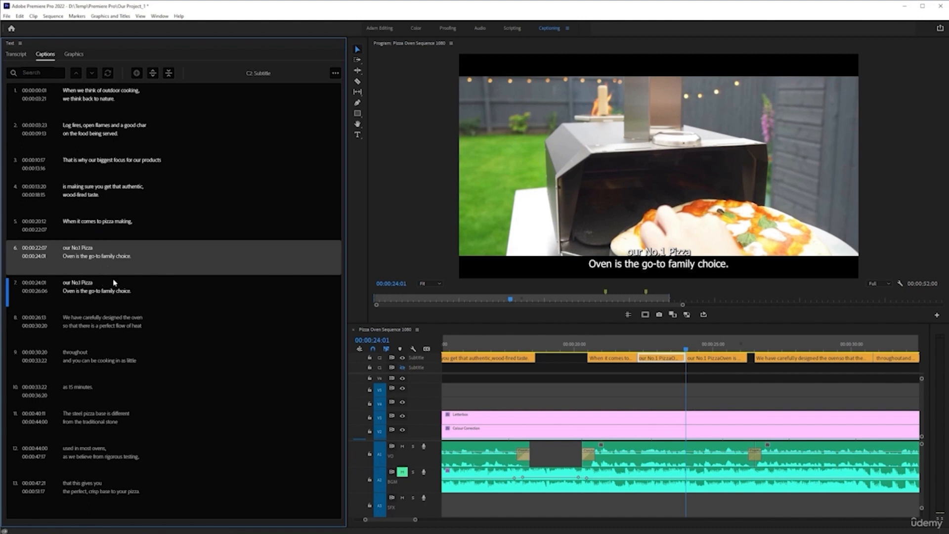
click(702, 359)
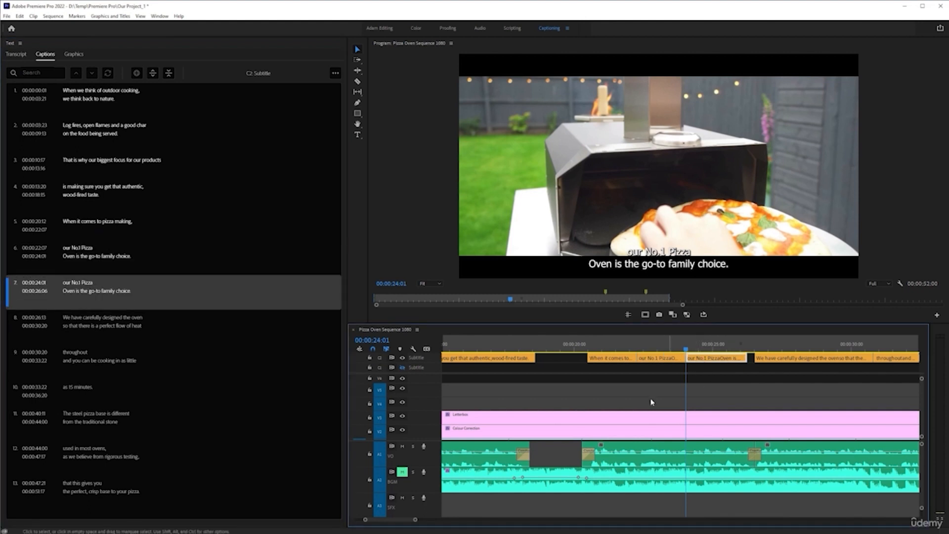
key(space)
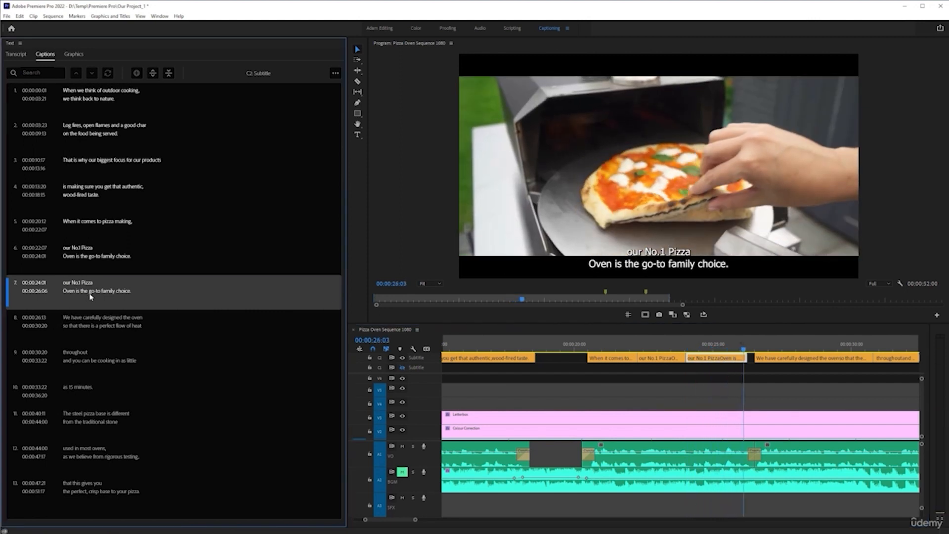
Remove "our No.1 Pizza Oven" from the second half of the split caption, keeping only "is the go-to family choice.".
double_click(92, 294)
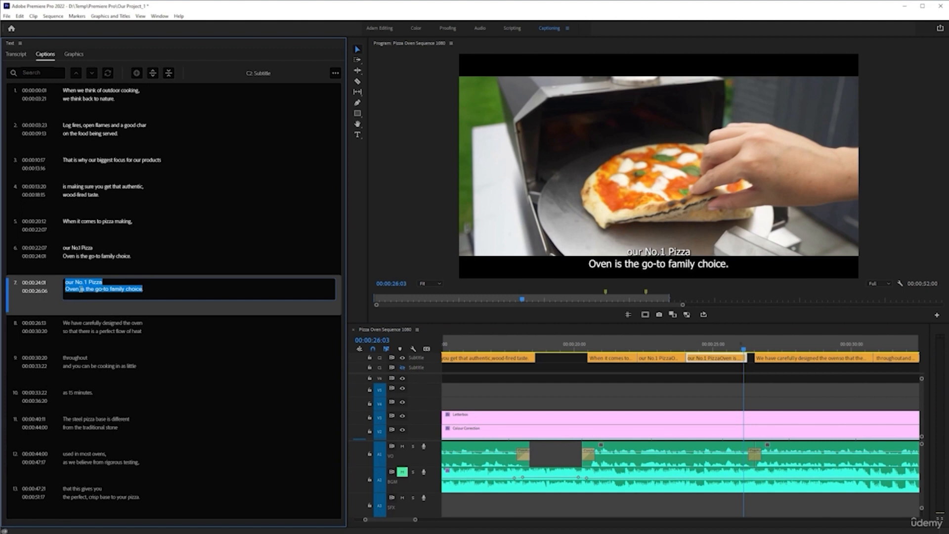
click(81, 288)
key(BackSpace)
key(BackSpace)
key(BackSpace)
key(BackSpace)
key(BackSpace)
key(BackSpace)
key(BackSpace)
key(BackSpace)
key(BackSpace)
key(BackSpace)
key(BackSpace)
key(BackSpace)
key(BackSpace)
key(BackSpace)
key(BackSpace)
key(BackSpace)
key(BackSpace)
key(BackSpace)
key(BackSpace)
key(BackSpace)
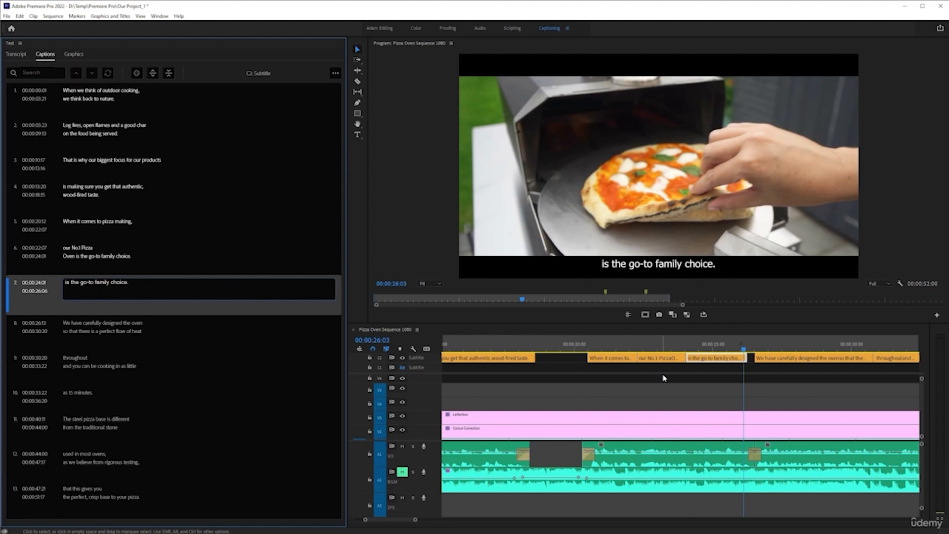
Delete "is the go-to family choice." from the first half of the split caption, keeping "our No.1 Pizza Oven".
click(650, 344)
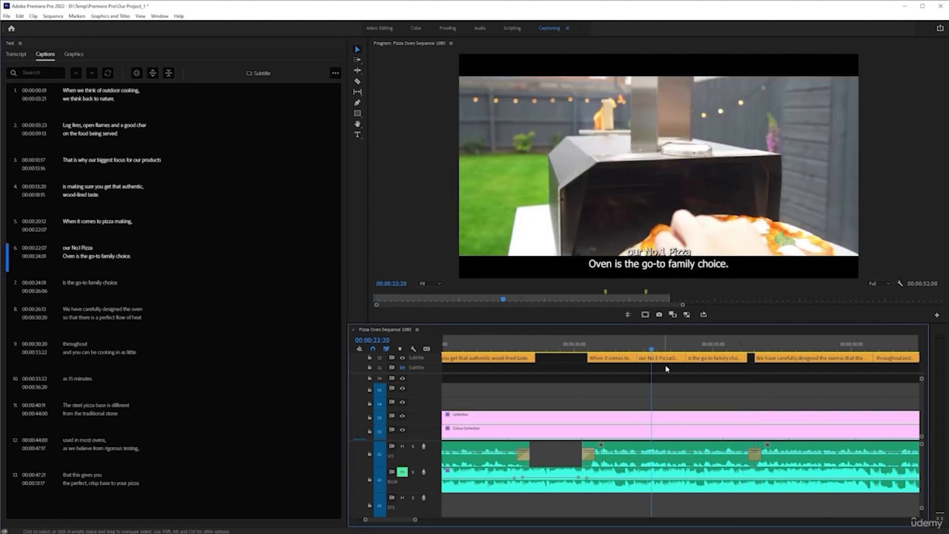
click(668, 358)
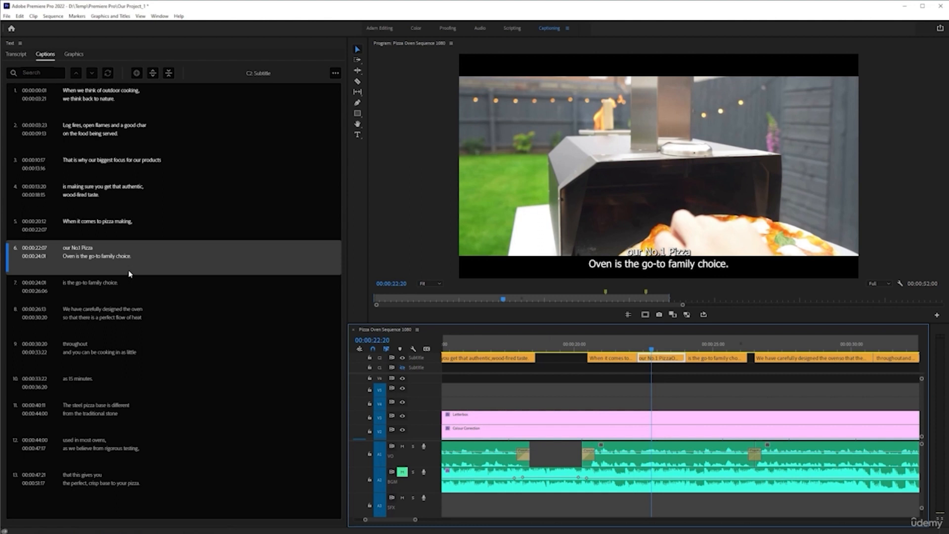
double_click(97, 261)
drag(80, 254, 150, 254)
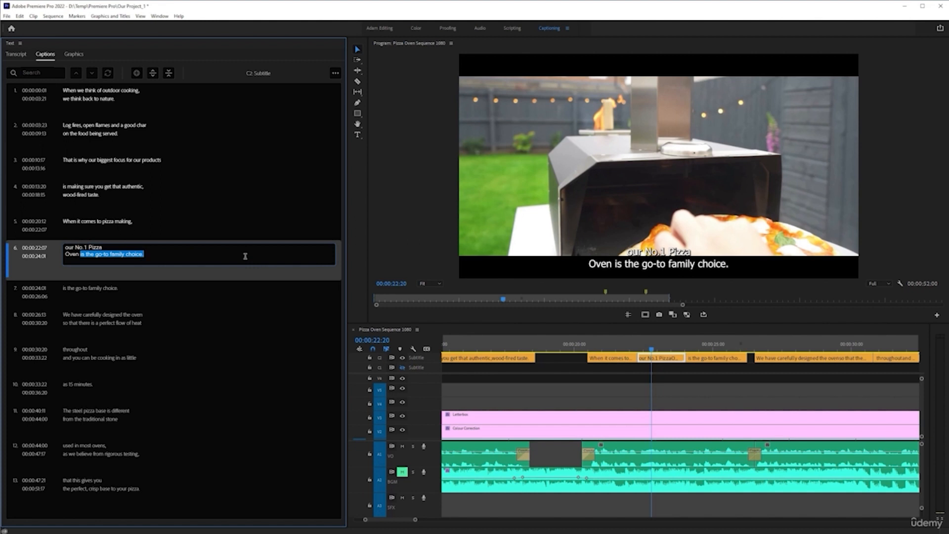
key(BackSpace)
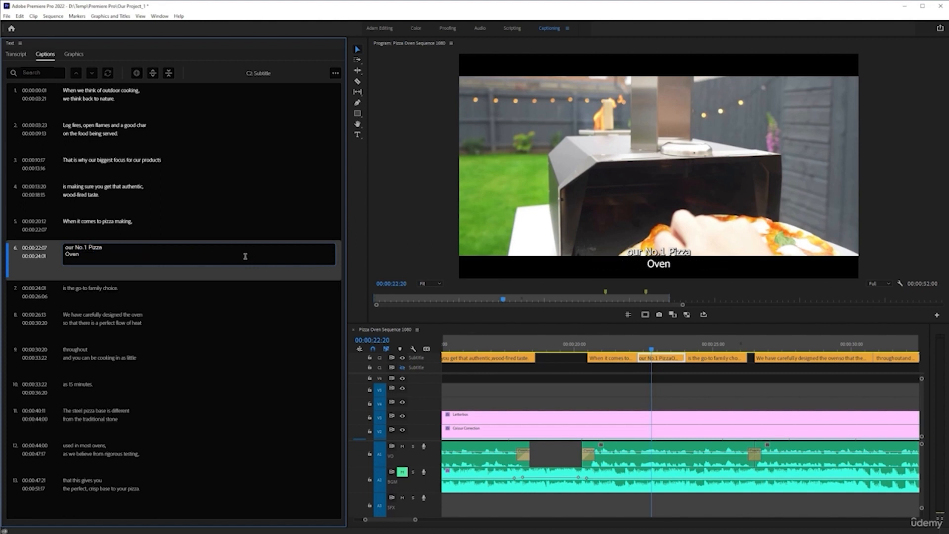
Play back from the "When it comes to pizza making," caption into the split captions to check their timing.
click(602, 344)
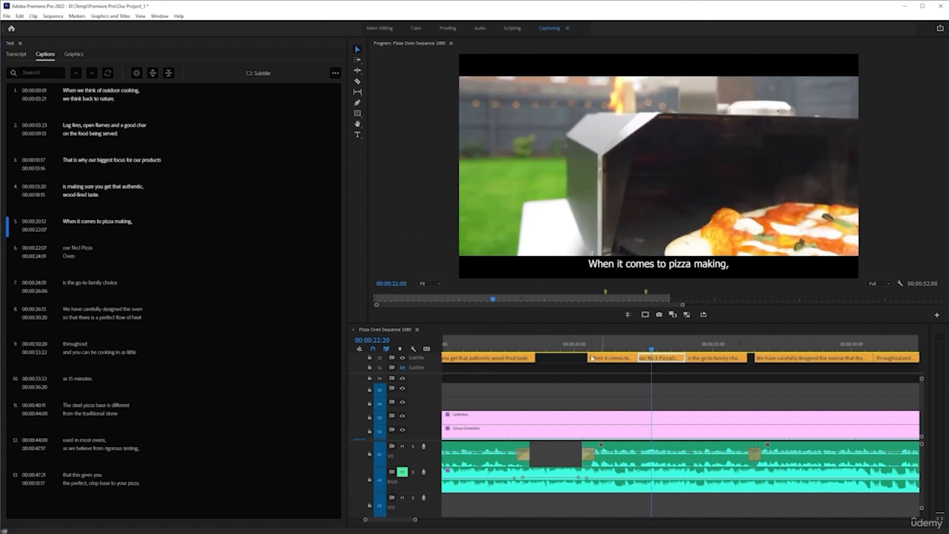
click(630, 357)
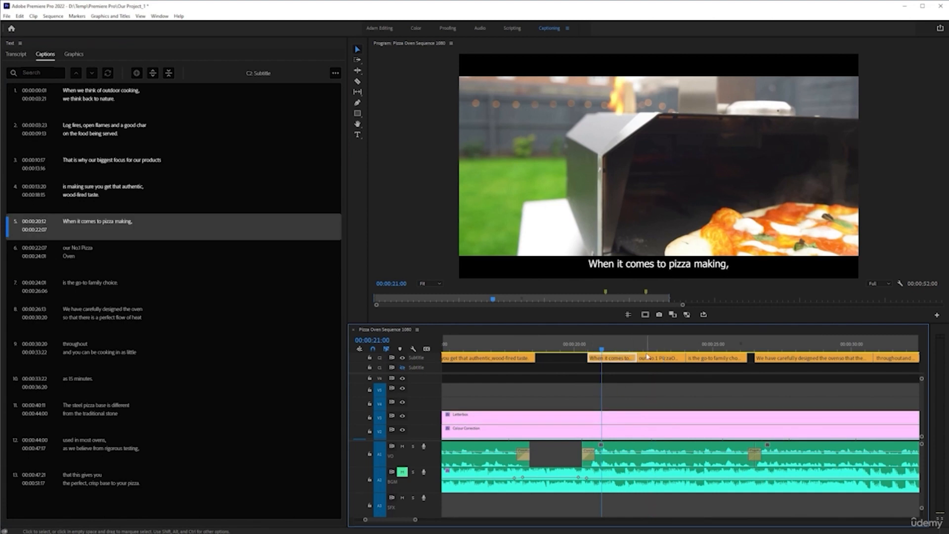
key(space)
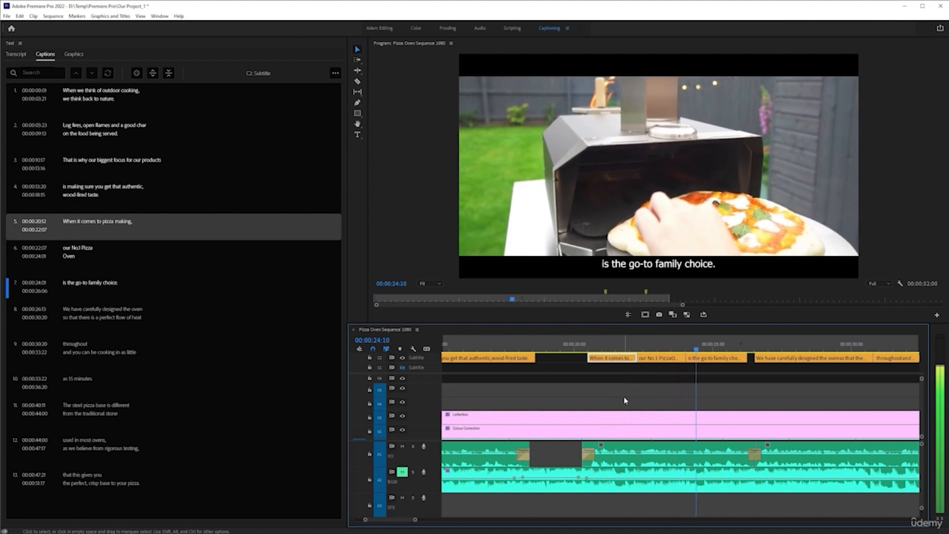
Remove the line break in the sixth caption so it reads "our No.1 Pizza Oven" on one line.
click(650, 342)
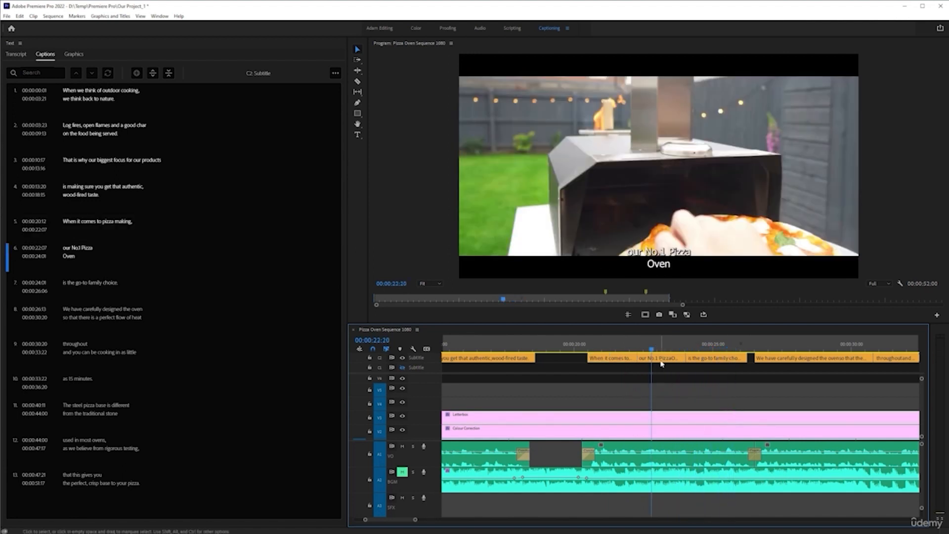
click(117, 269)
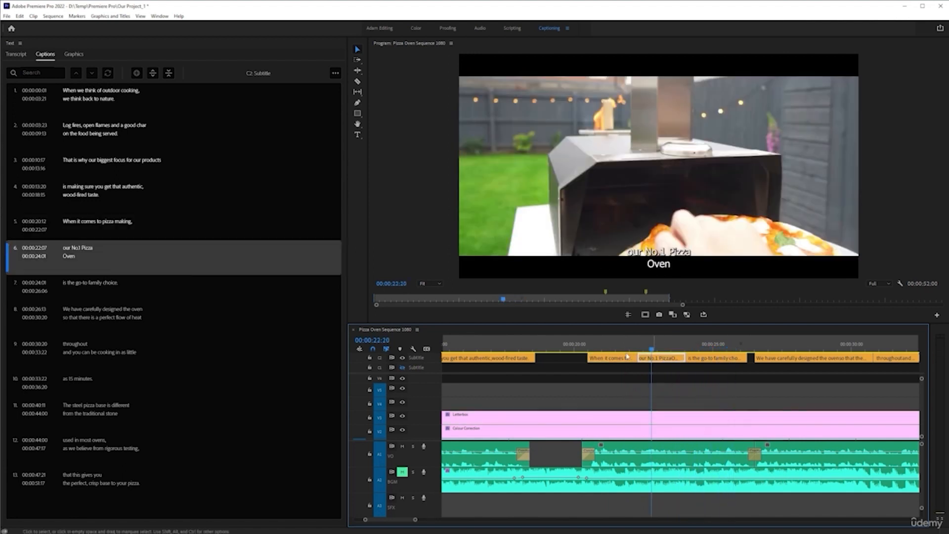
double_click(96, 255)
click(117, 249)
key(Delete)
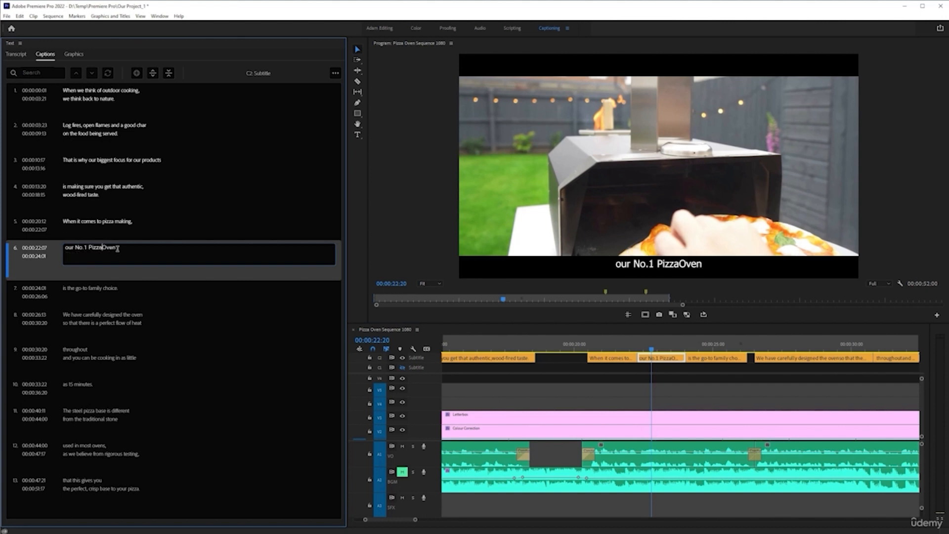
Play back captions five to seven from 00:00:20:12 to check the one-line "our No.1 Pizza Oven" caption against the voiceover.
click(589, 346)
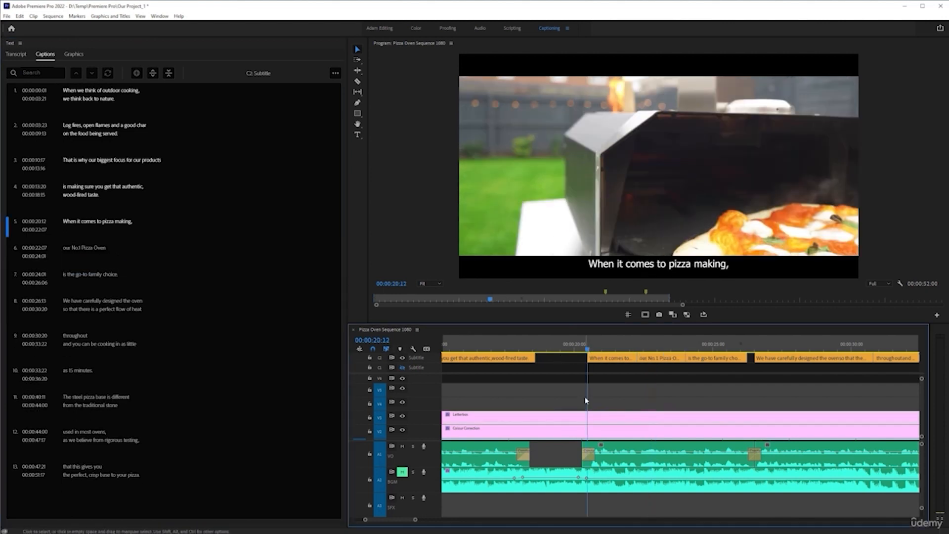
key(space)
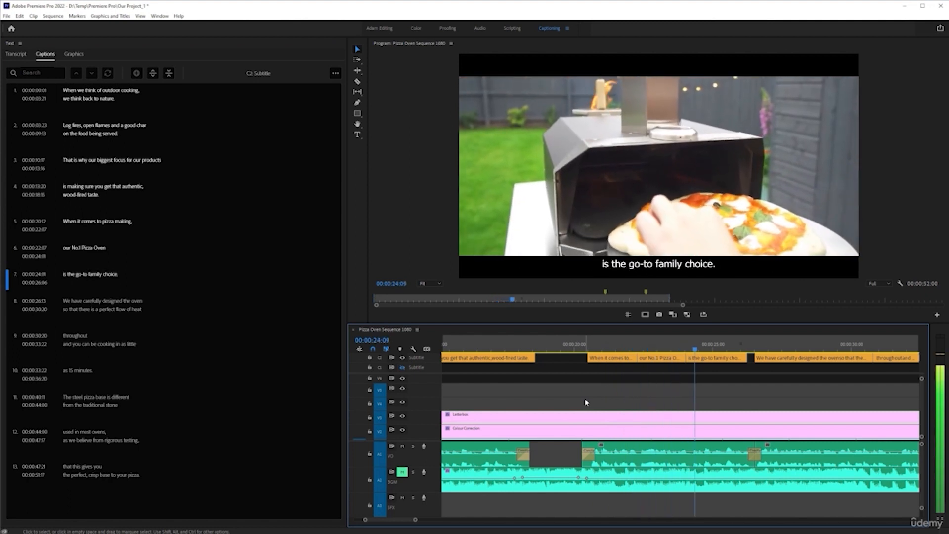
key(space)
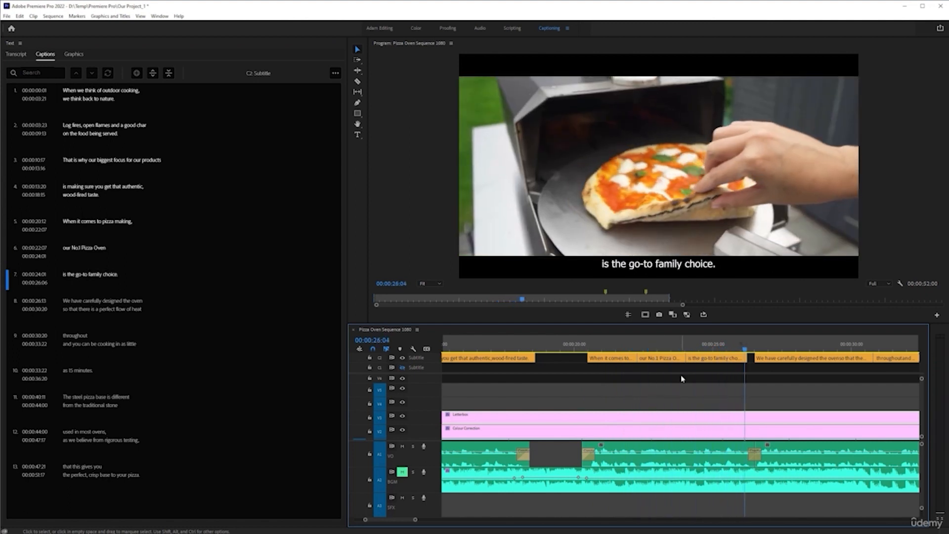
Merge the "When it comes to pizza making," caption with the following "our No.1 Pizza Oven" caption.
click(657, 349)
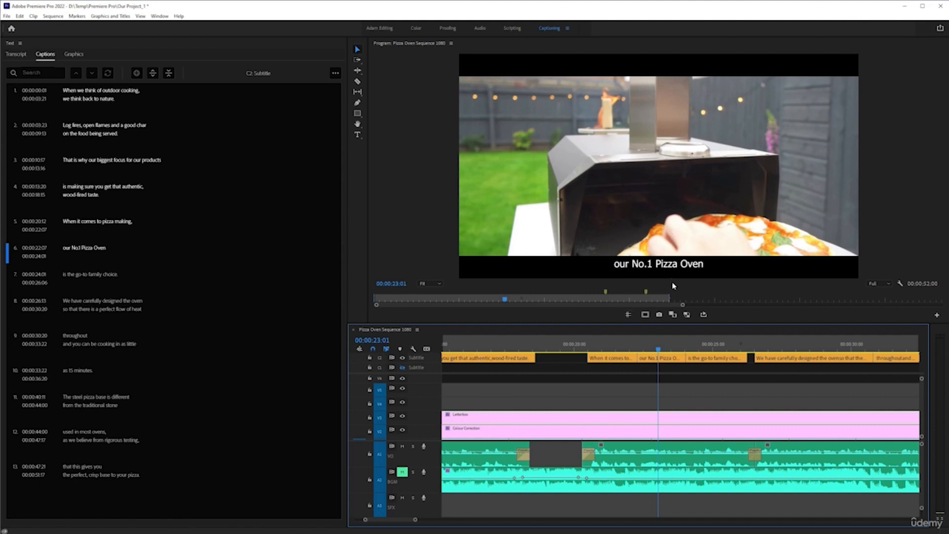
drag(663, 385, 607, 328)
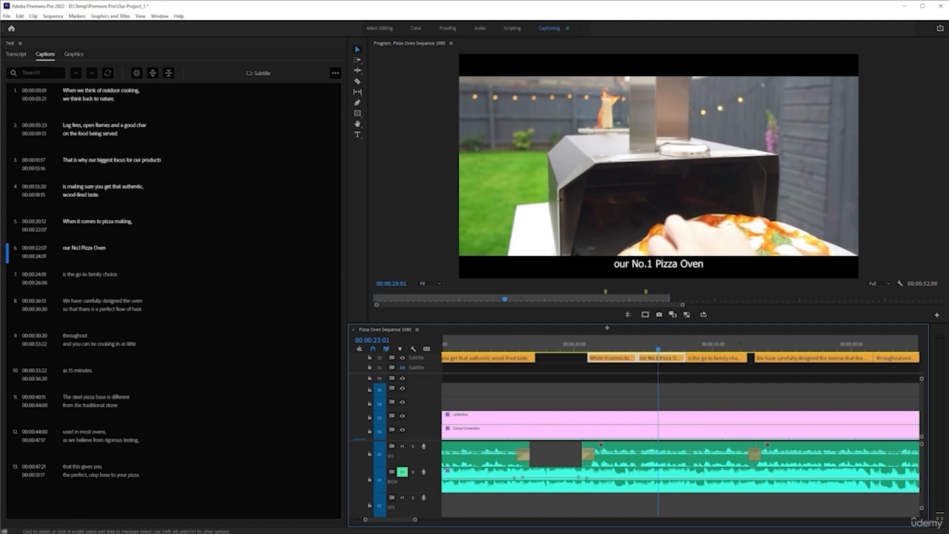
click(169, 74)
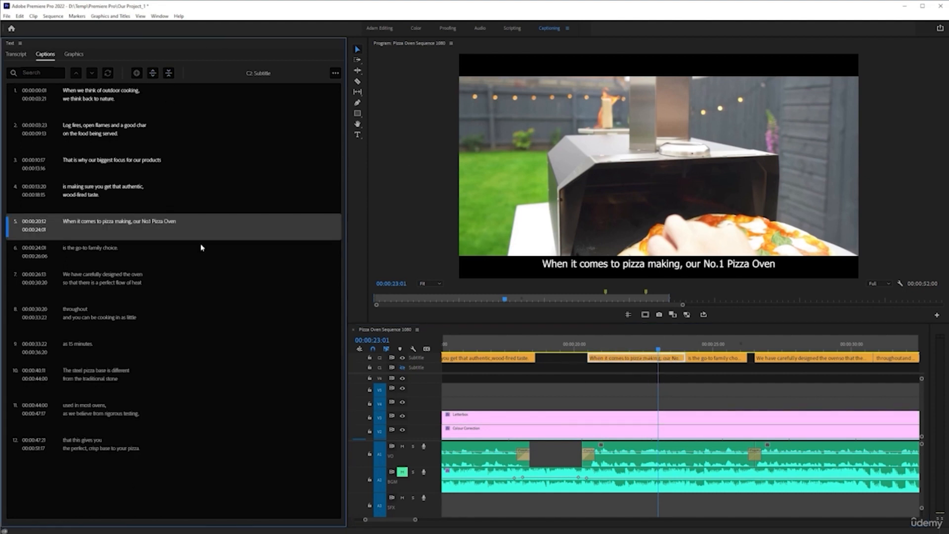
Insert a line break after "When it comes to pizza making," in the merged fifth caption.
double_click(130, 226)
click(145, 221)
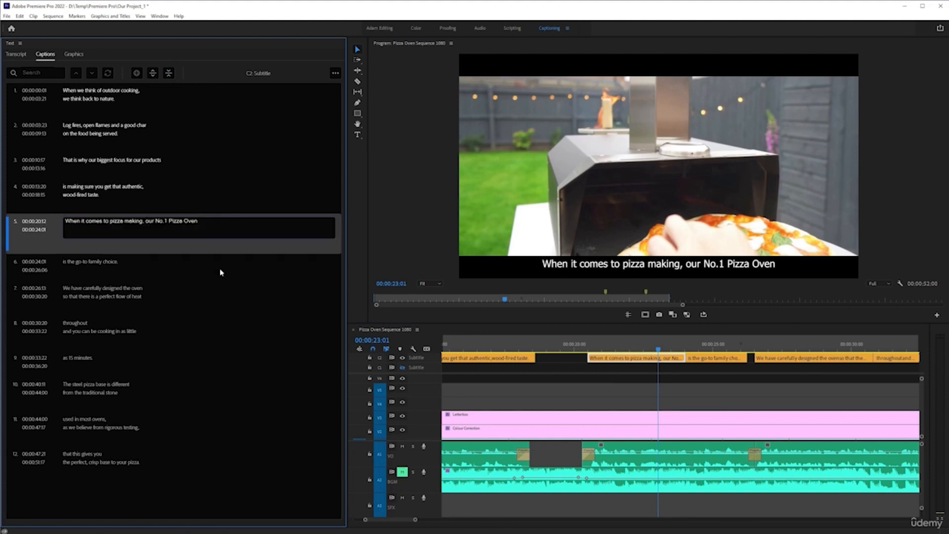
key(Return)
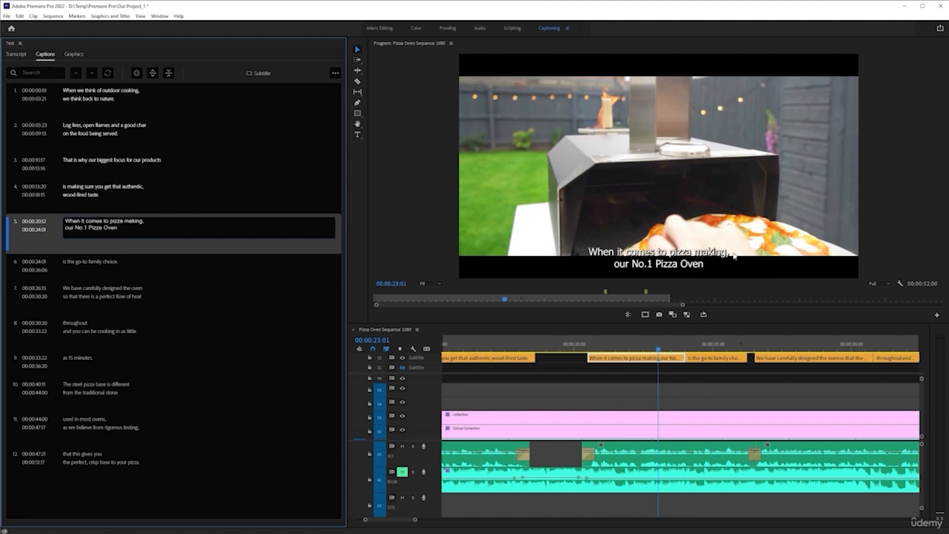
click(644, 379)
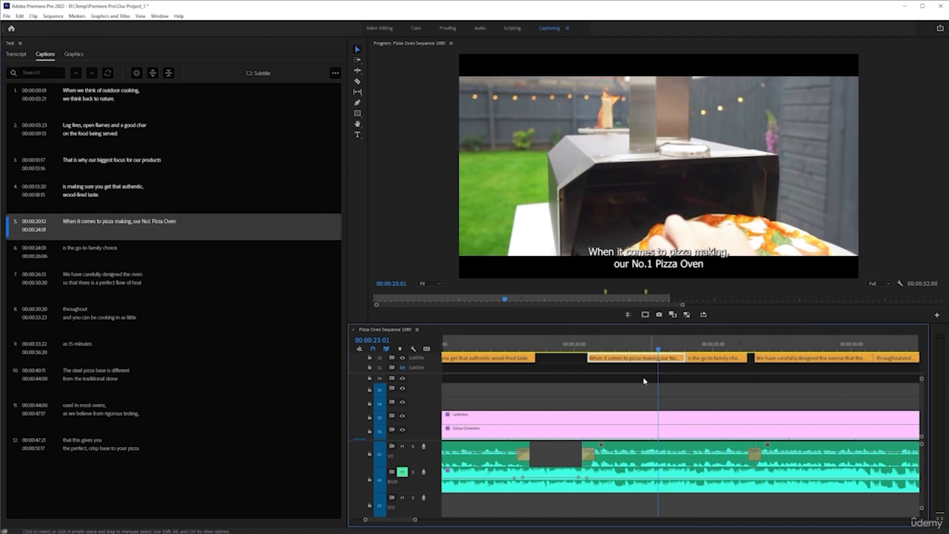
Play back the captions from the merged fifth one through "as 15 minutes.", and return to the "We have carefully designed the oven" caption.
key(space)
key(minus)
key(minus)
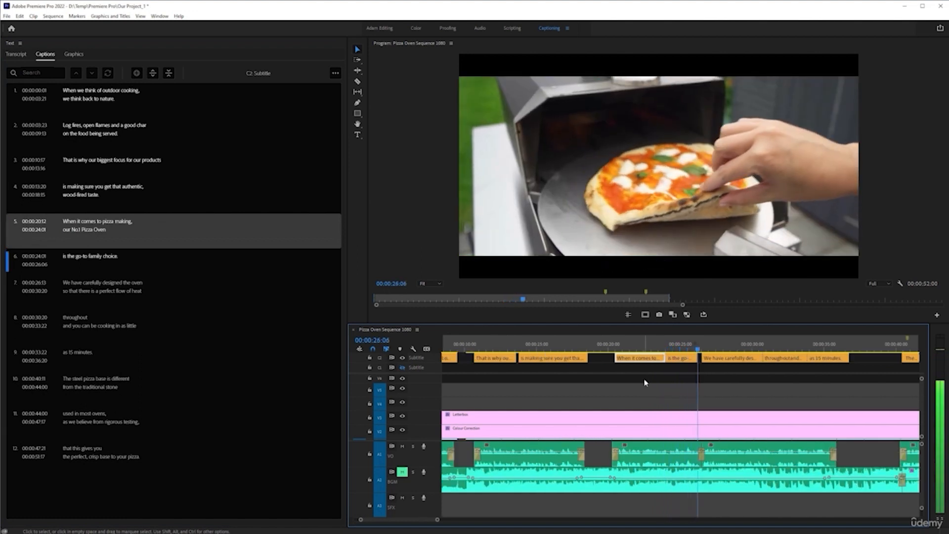
key(minus)
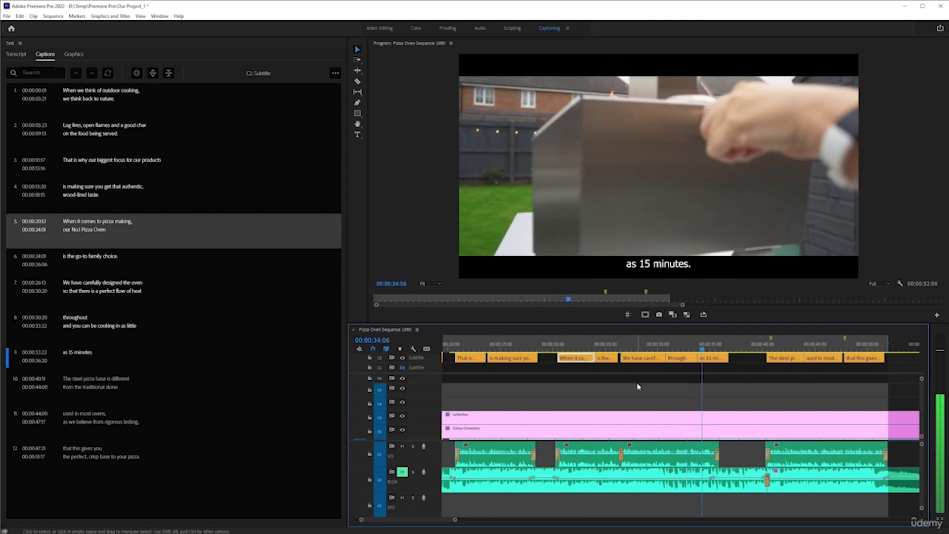
click(650, 349)
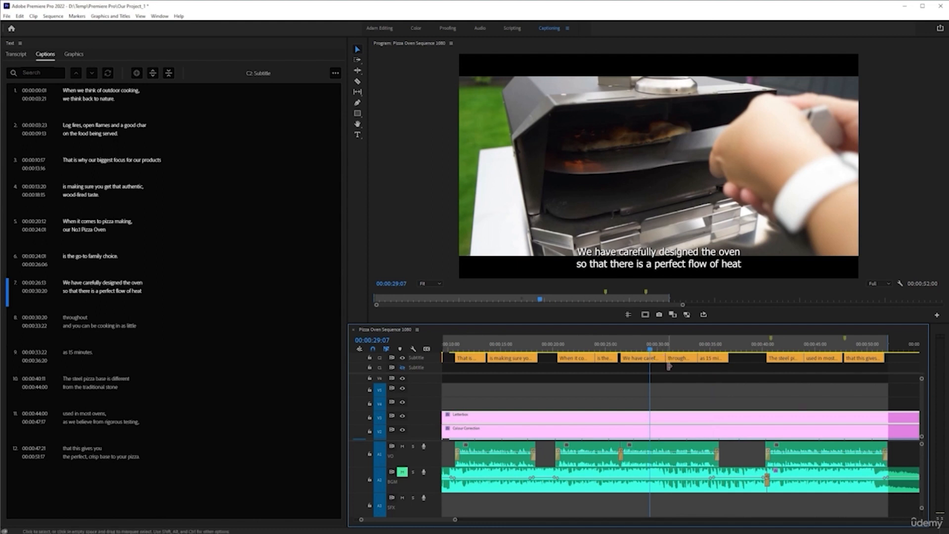
key(equal)
key(equal)
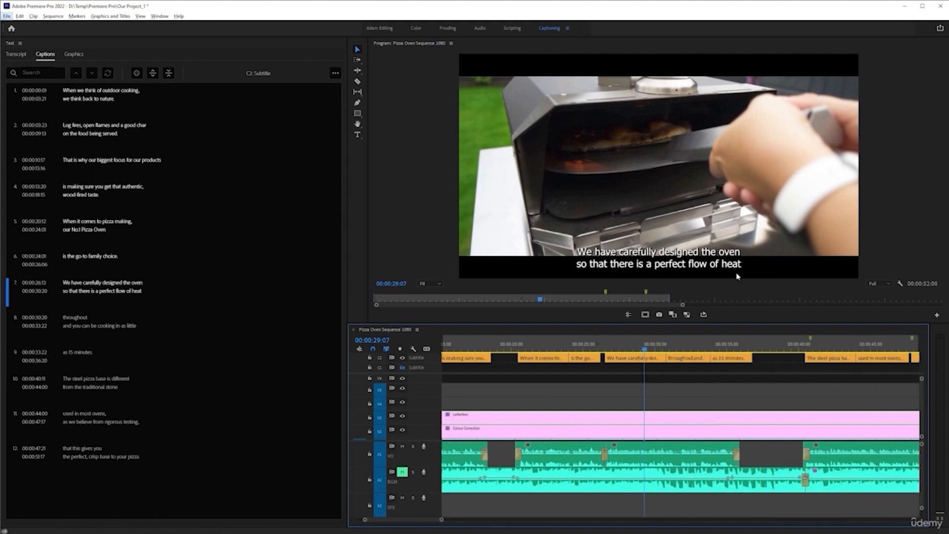
Move the boundary between the seventh and eighth captions to 00:00:31:12 so the seventh caption runs longer.
key(equal)
key(space)
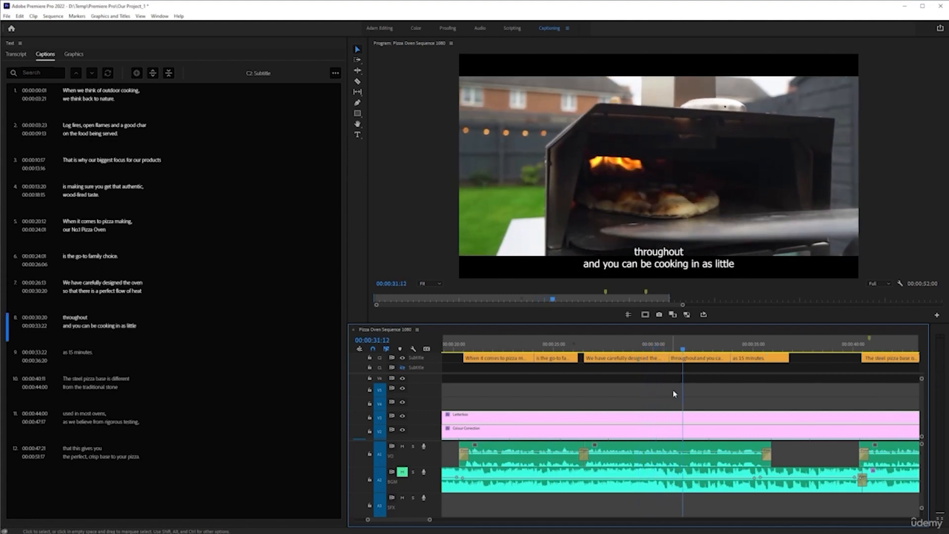
key(equal)
key(equal)
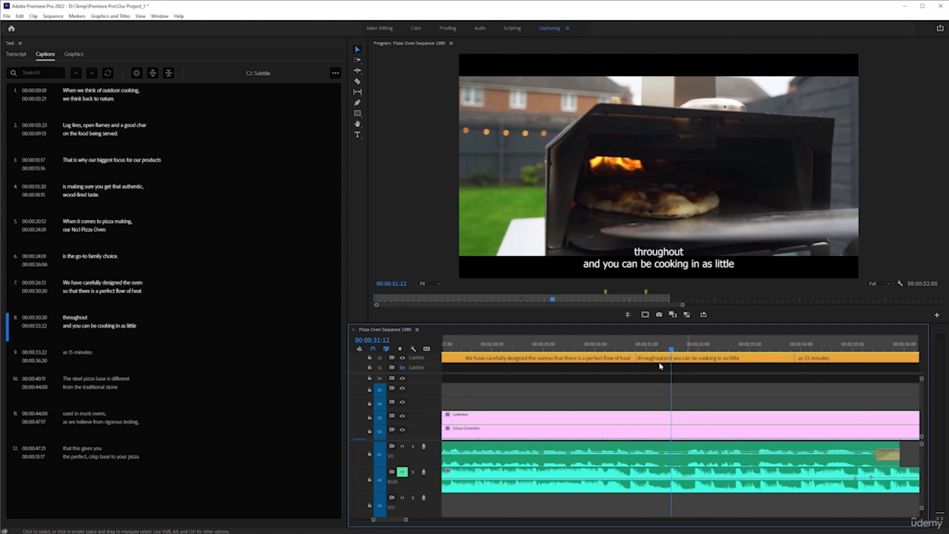
drag(640, 356, 671, 358)
click(641, 359)
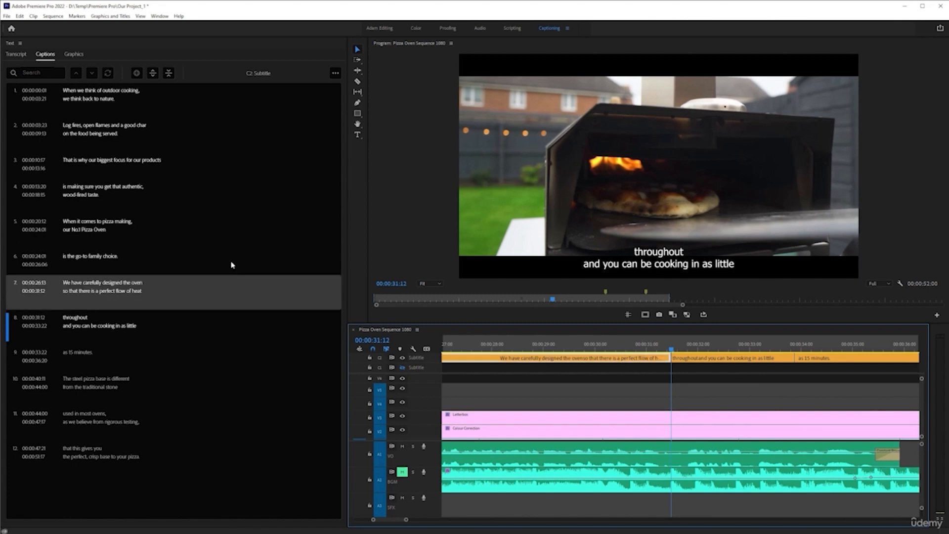
Add "throughout" to the end of the seventh caption, after "so that there is a perfect flow of heat".
double_click(136, 292)
click(165, 289)
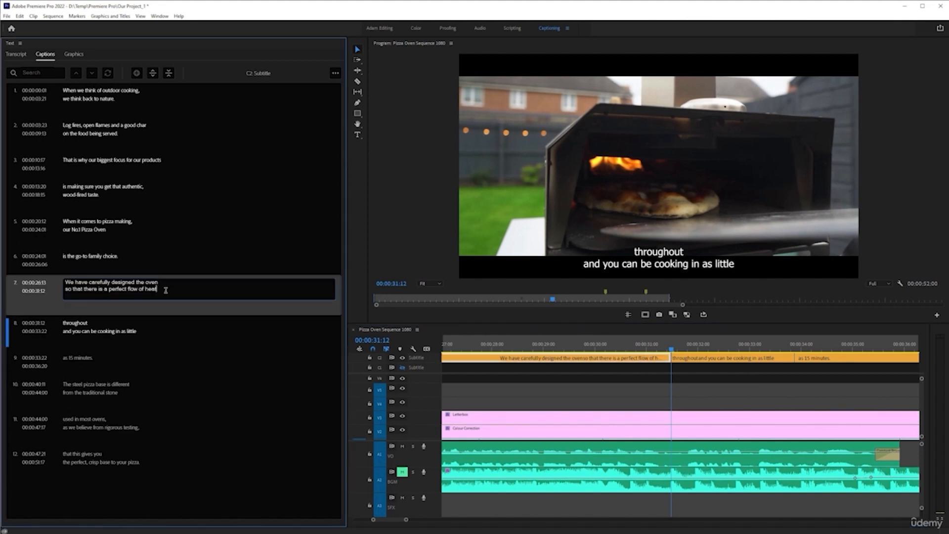
text(throughout)
click(137, 340)
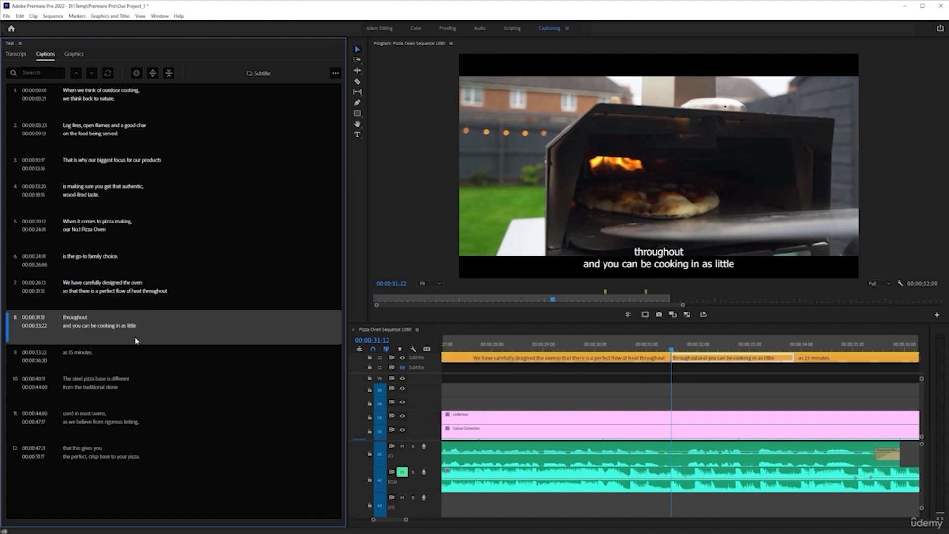
Delete "throughout" and its line break from the start of the eighth caption.
double_click(97, 317)
click(102, 317)
double_click(102, 317)
key(Delete)
key(Delete)
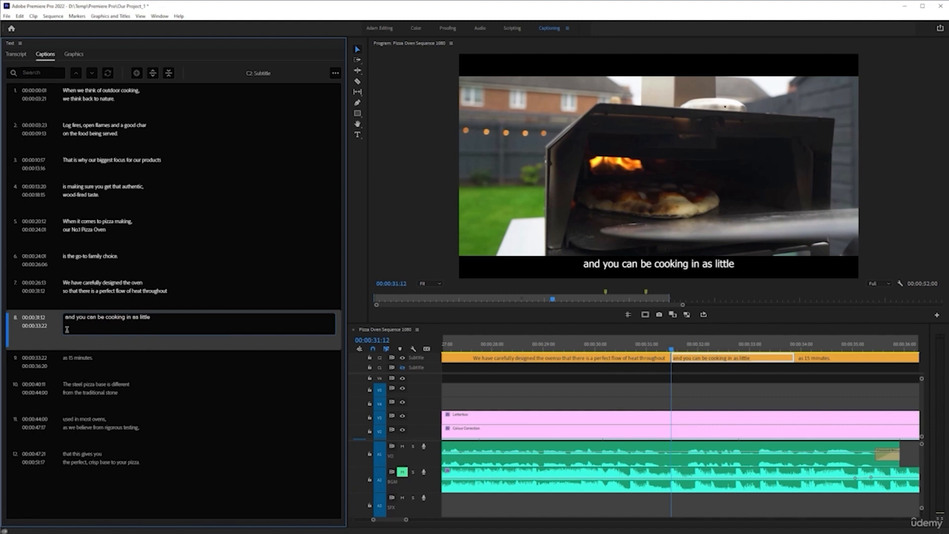
click(54, 342)
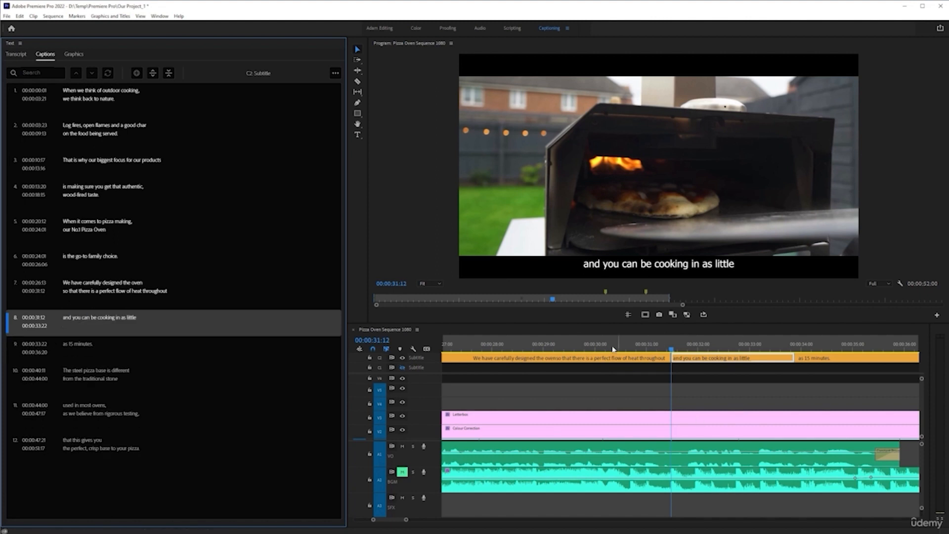
Play back the captions from 00:00:26:13 through "as 15 minutes." to check them against the voiceover.
click(577, 348)
key(minus)
click(472, 348)
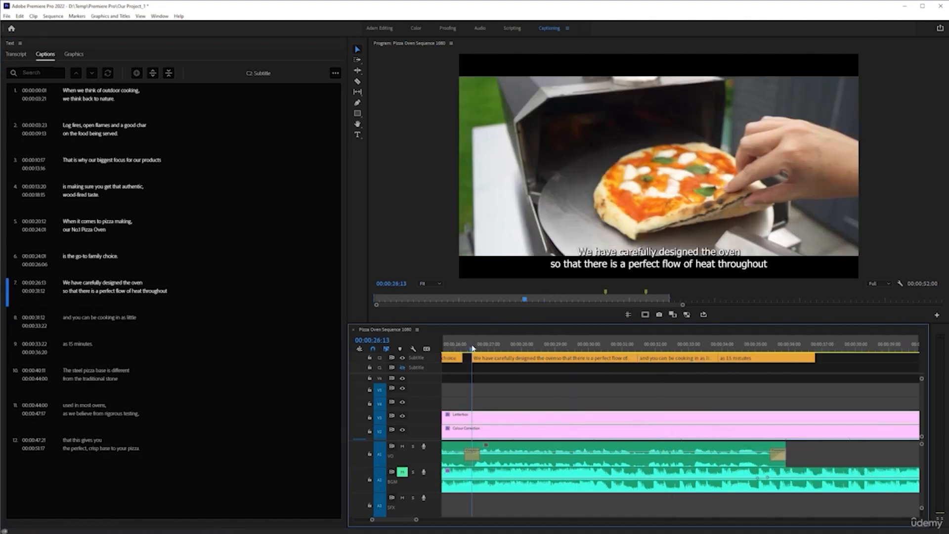
key(space)
scroll(563, 383, down, 2)
scroll(548, 383, down, 1)
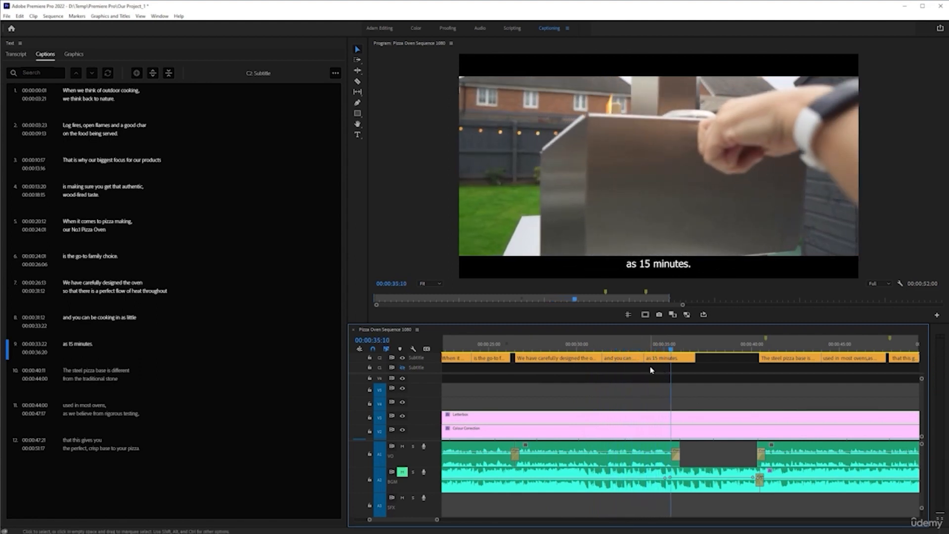
Merge "and you can be cooking in as little" with "as 15 minutes." and break the merged caption's line after "cooking".
shift+click(632, 360)
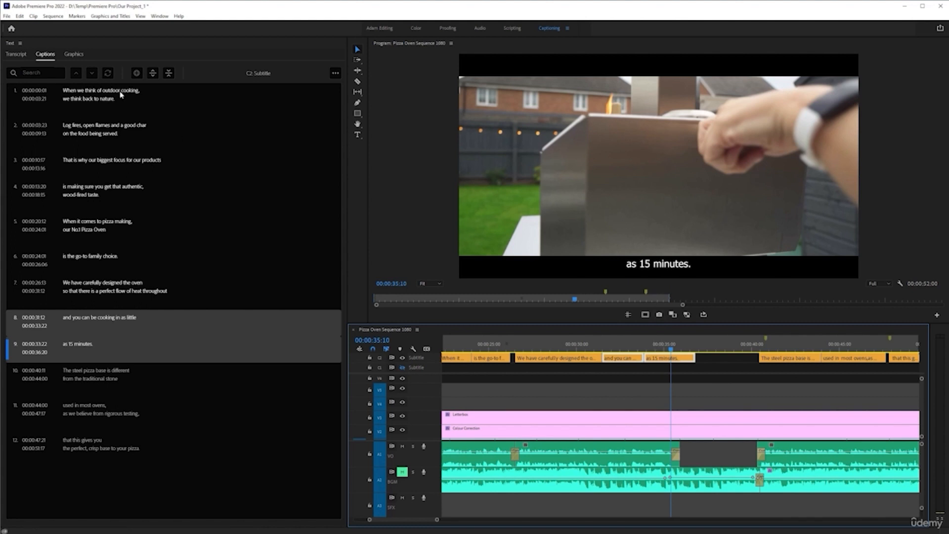
click(168, 74)
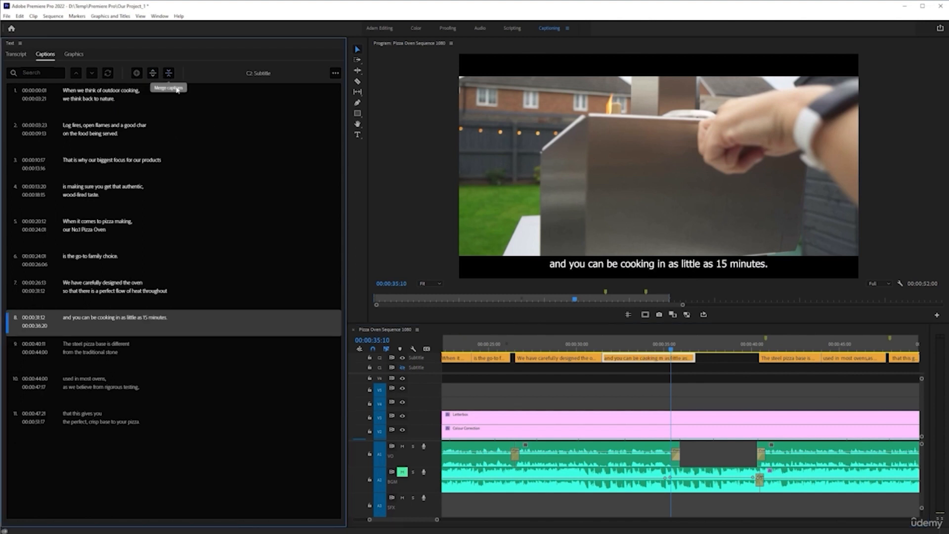
double_click(117, 320)
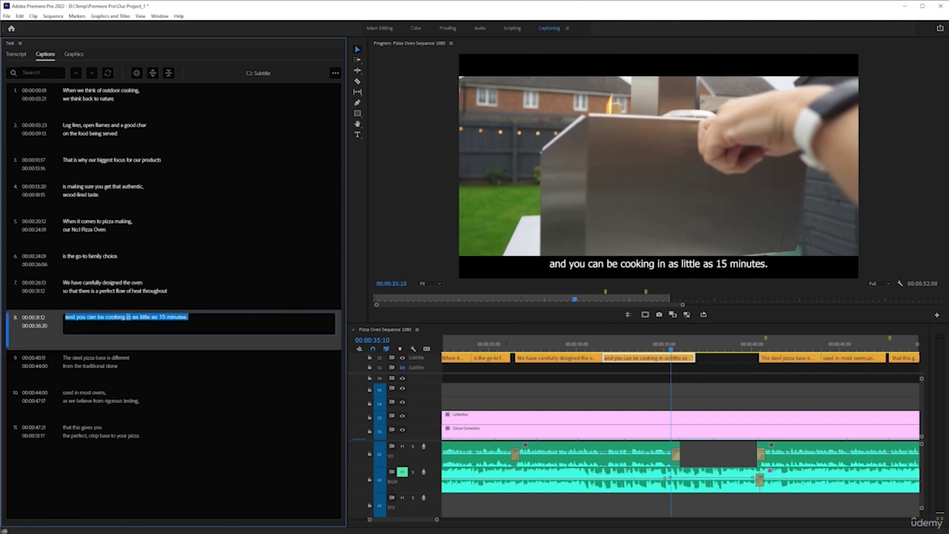
click(125, 316)
key(Delete)
key(Return)
click(225, 294)
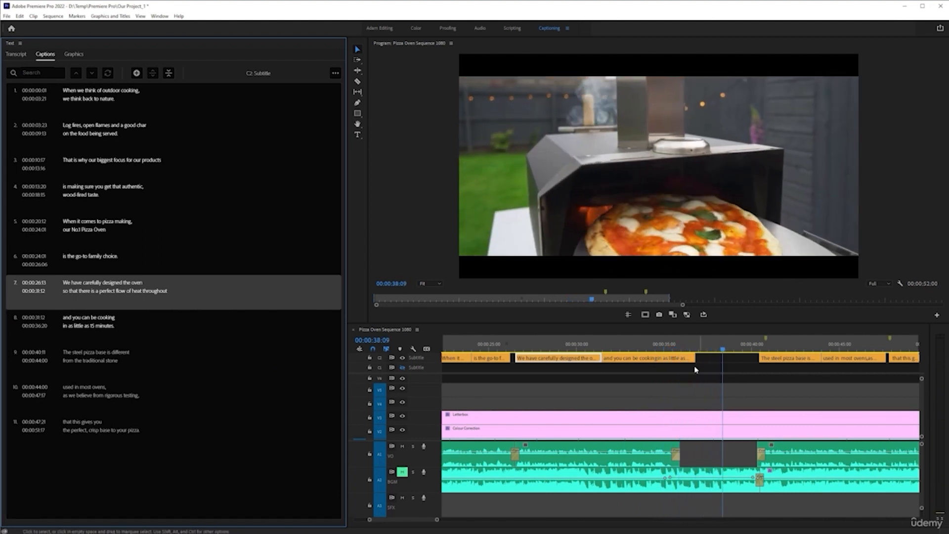
Trim the end of the merged eighth caption back to 00:00:36:10.
key(equal)
click(624, 346)
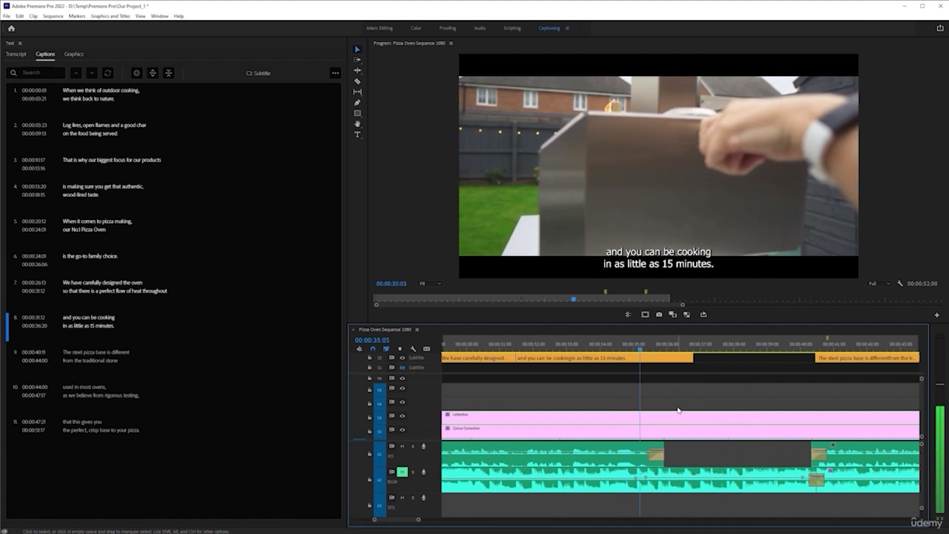
drag(693, 358, 680, 357)
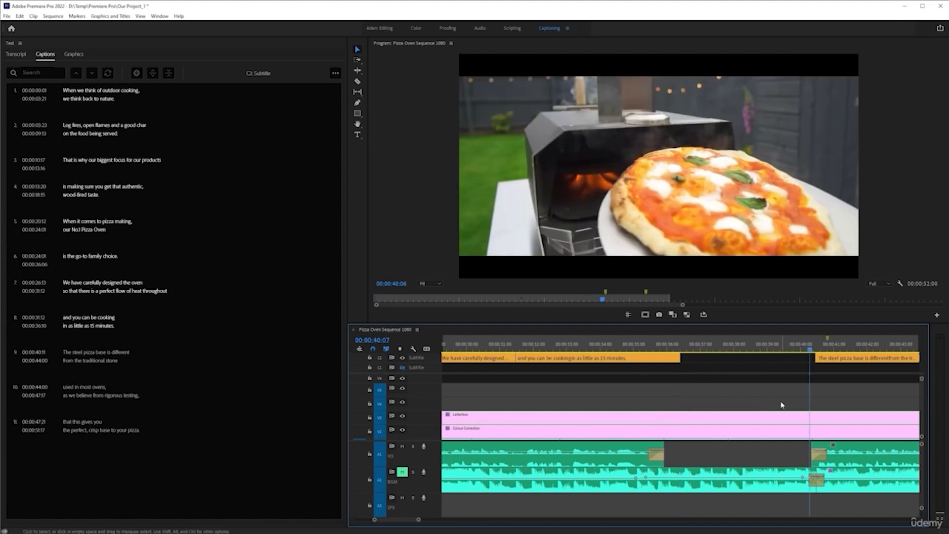
Play back the last three captions from "The steel pizza base is different" to check their timing against the voiceover.
scroll(742, 404, down, 5)
scroll(716, 408, down, 3)
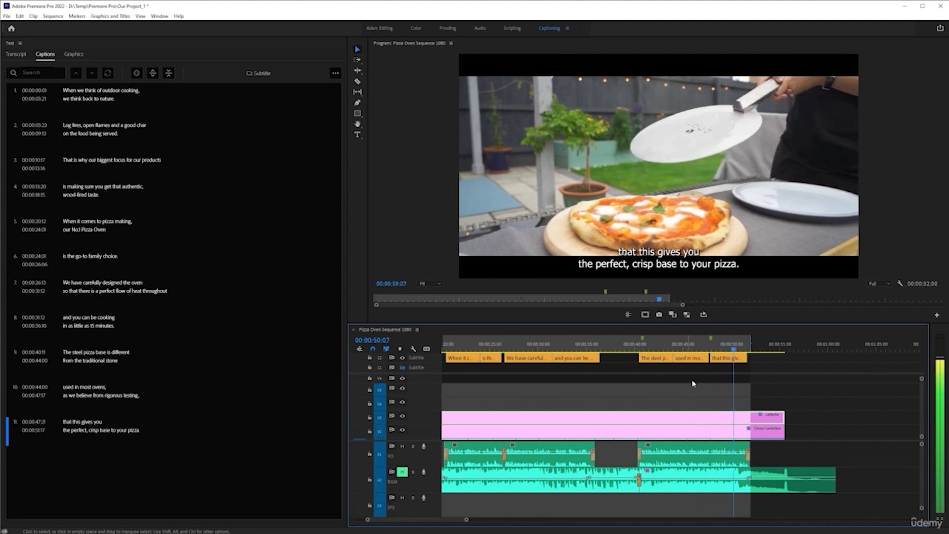
click(653, 363)
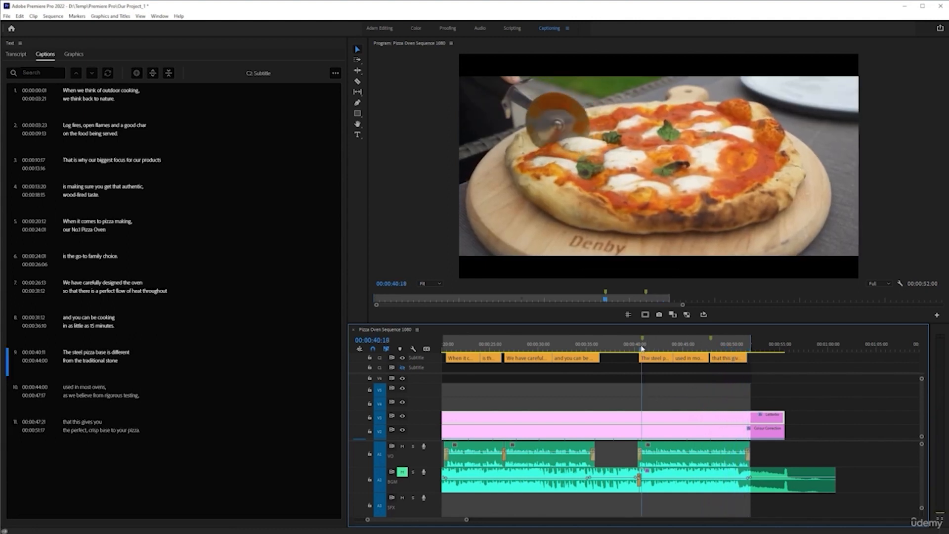
click(674, 348)
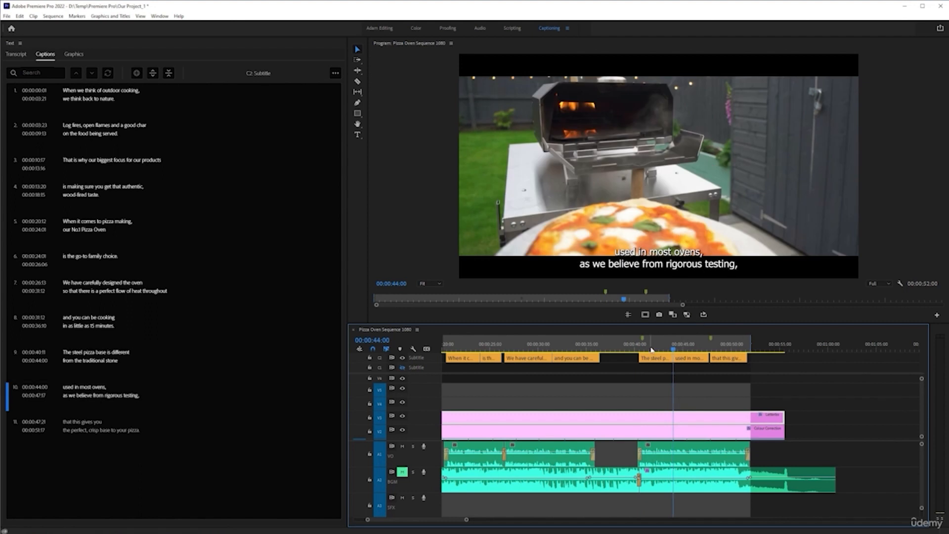
click(641, 348)
key(equal)
key(equal)
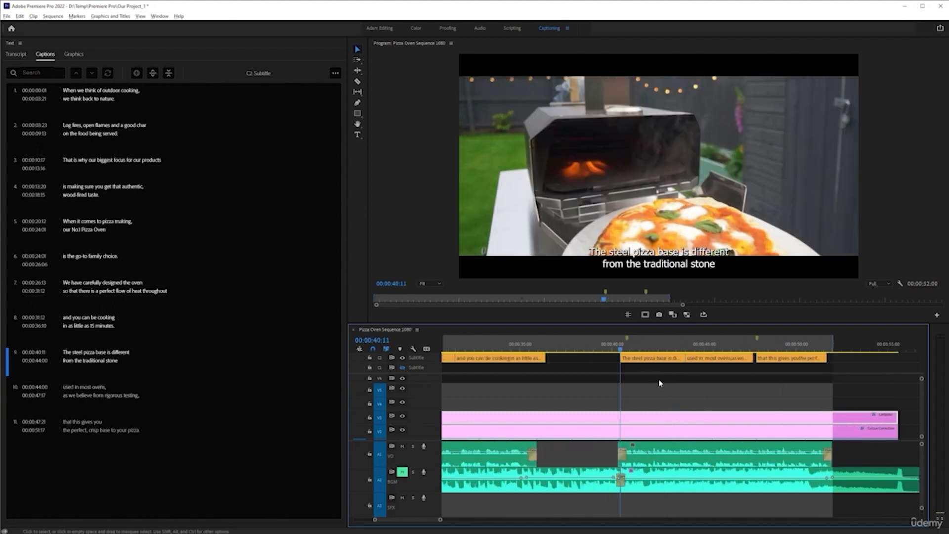
key(equal)
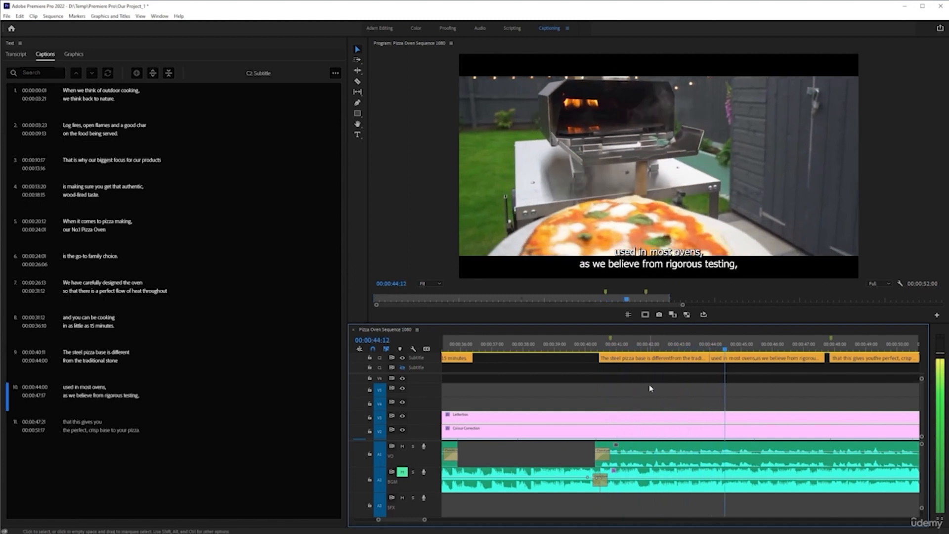
Split the "used in most ovens," caption at 00:00:45:11 and delete "as we believe from rigorous testing," from its first half.
key(=)
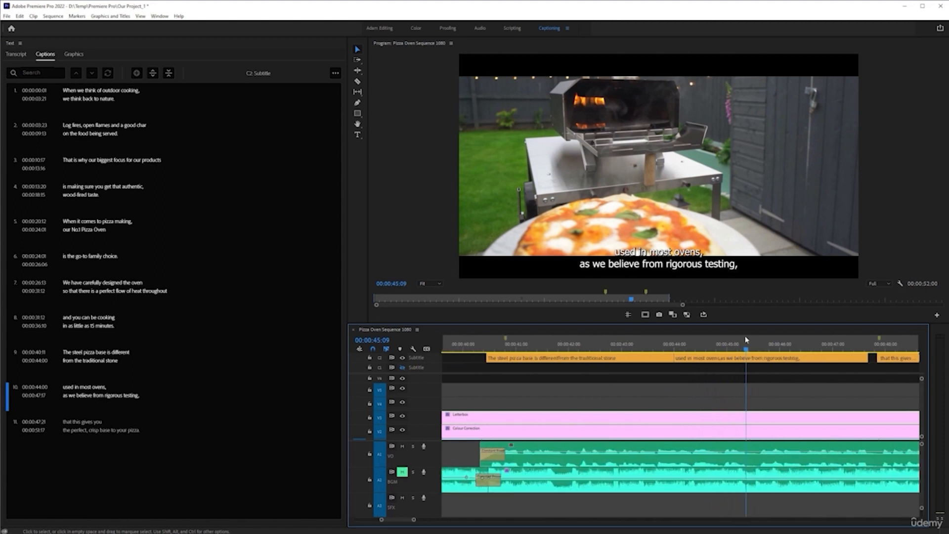
drag(746, 350, 750, 351)
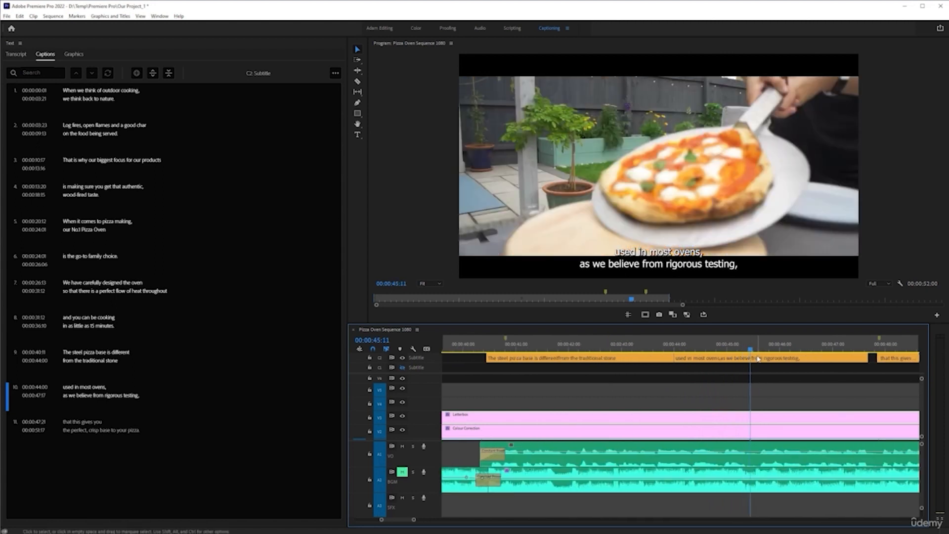
click(757, 358)
key(ctrl+k)
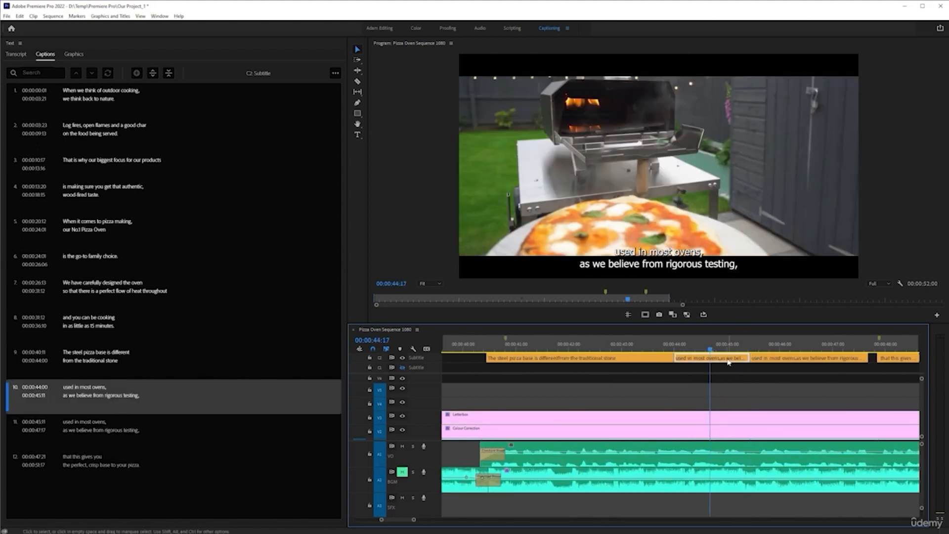
double_click(111, 401)
click(156, 393)
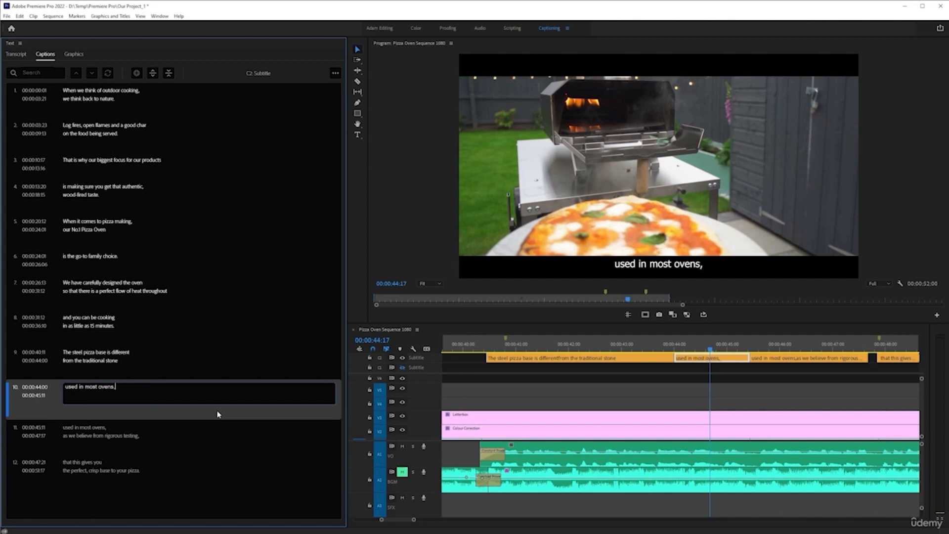
Play back the "The steel pizza base is different" caption into "used in most ovens," to check the wording against the voiceover.
click(567, 348)
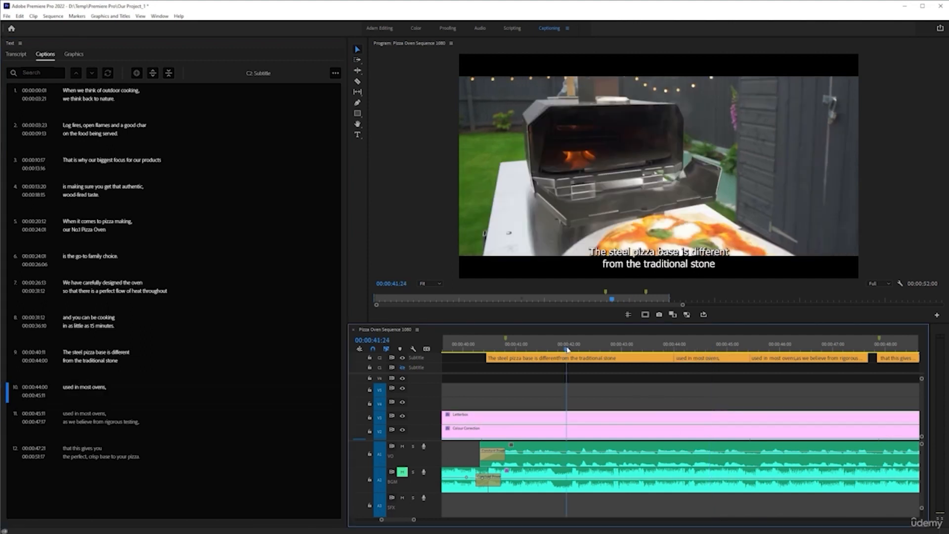
key(Left)
key(Left)
key(Left)
key(Left)
key(Left)
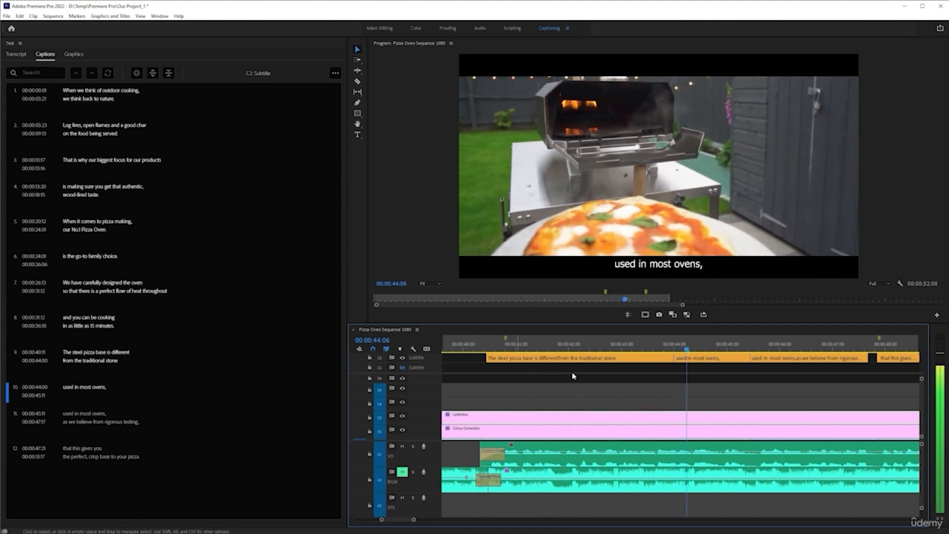
click(542, 344)
key(space)
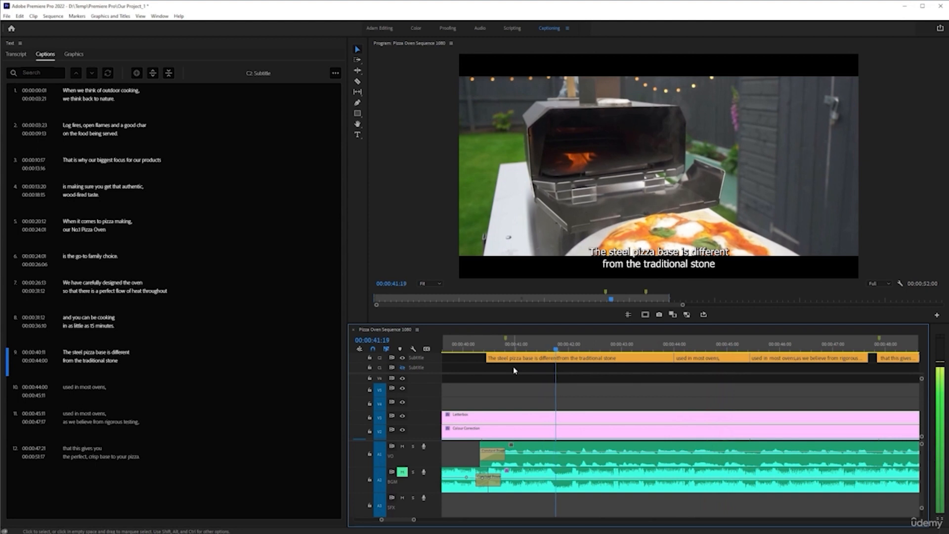
Split the "The steel pizza base is different from the traditional stone" caption at 00:00:42:15.
click(489, 346)
key(space)
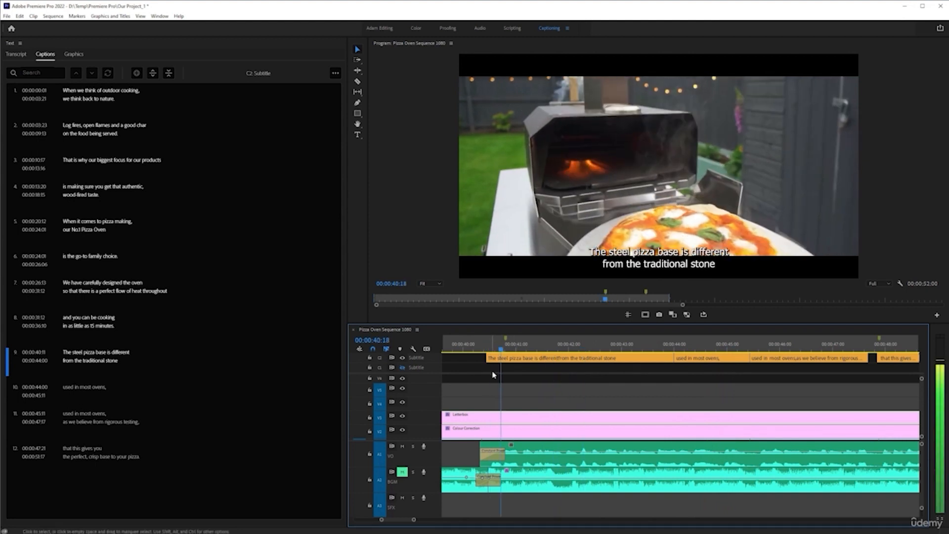
key(space)
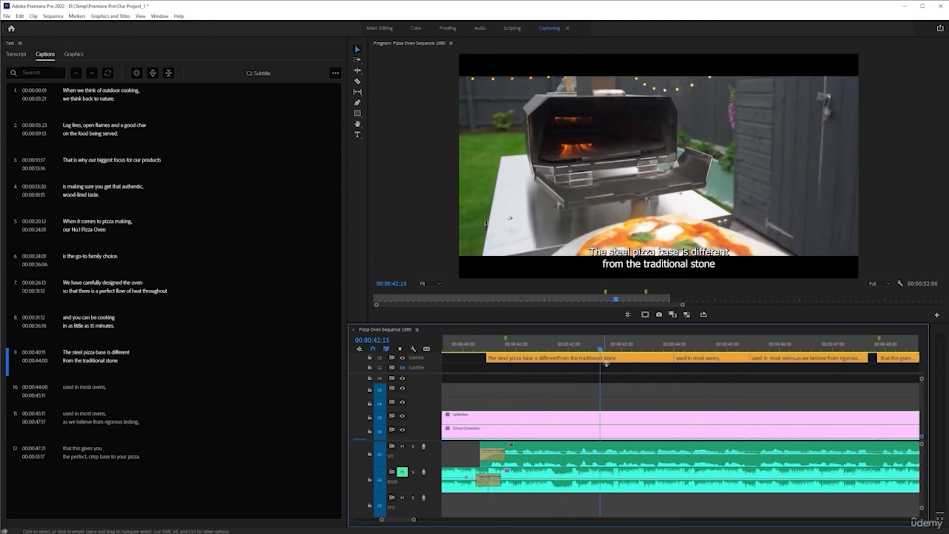
key(ctrl+k)
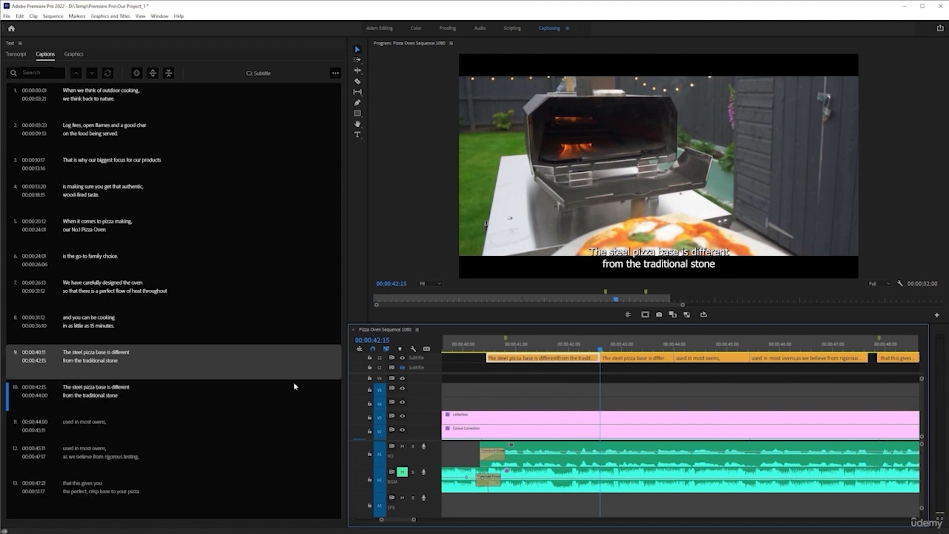
click(173, 350)
Play on to 00:00:43:09 and open the tenth caption's text for editing at the end of "different".
key(space)
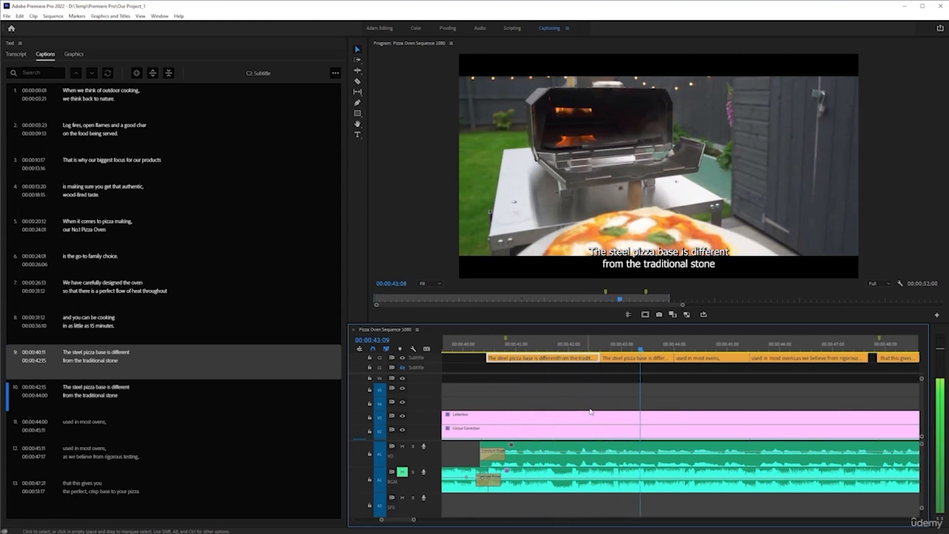
click(637, 403)
click(641, 344)
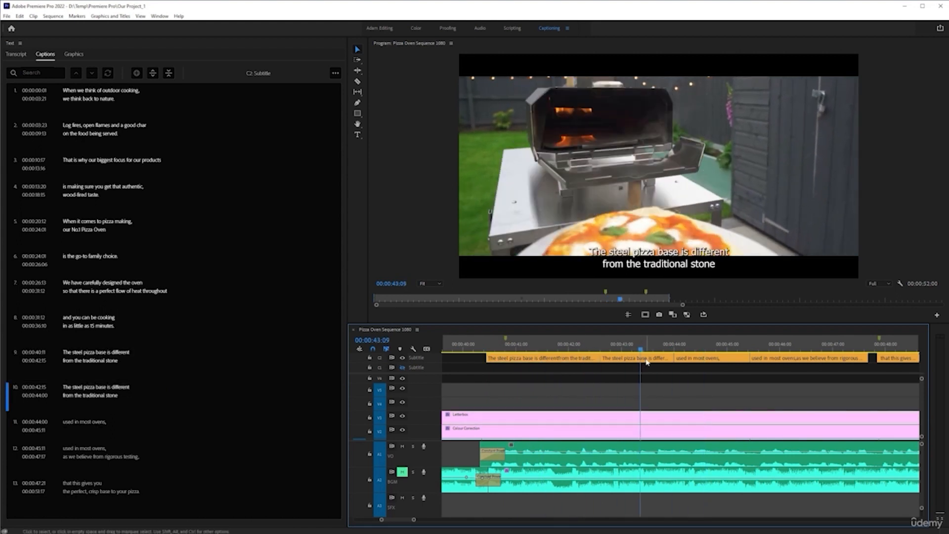
click(645, 362)
double_click(129, 393)
click(152, 387)
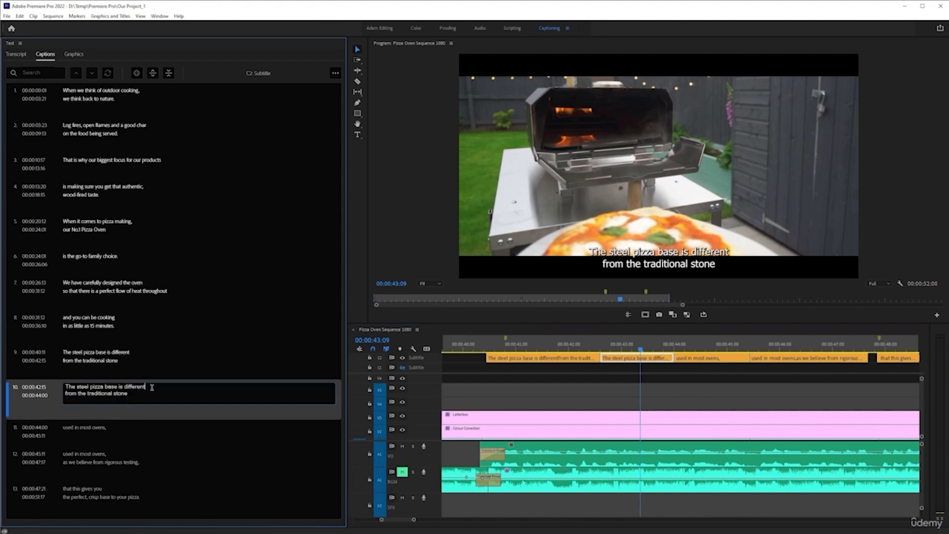
Replay the "The steel pizza base is different" captions from about 00:00:41:05 and delete that phrase from the tenth caption, keeping "from the traditional stone".
click(502, 400)
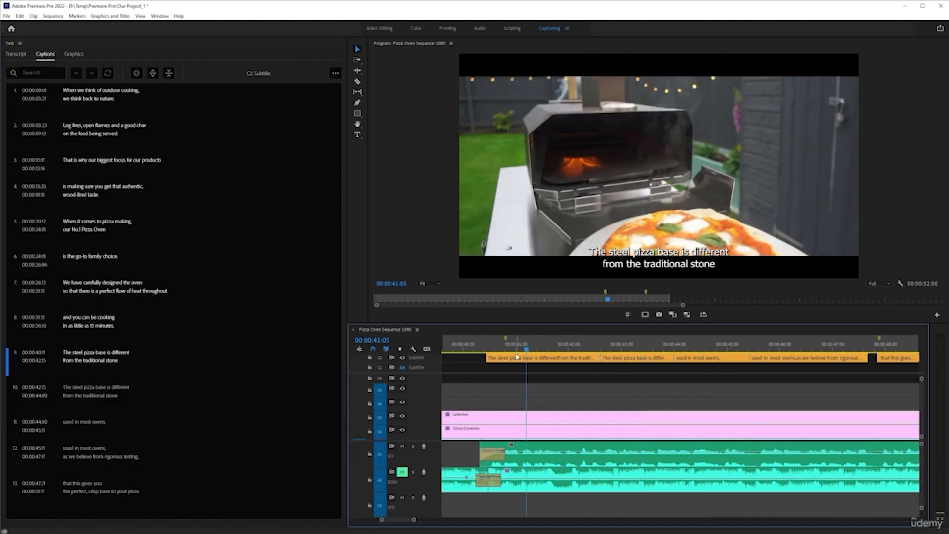
key(space)
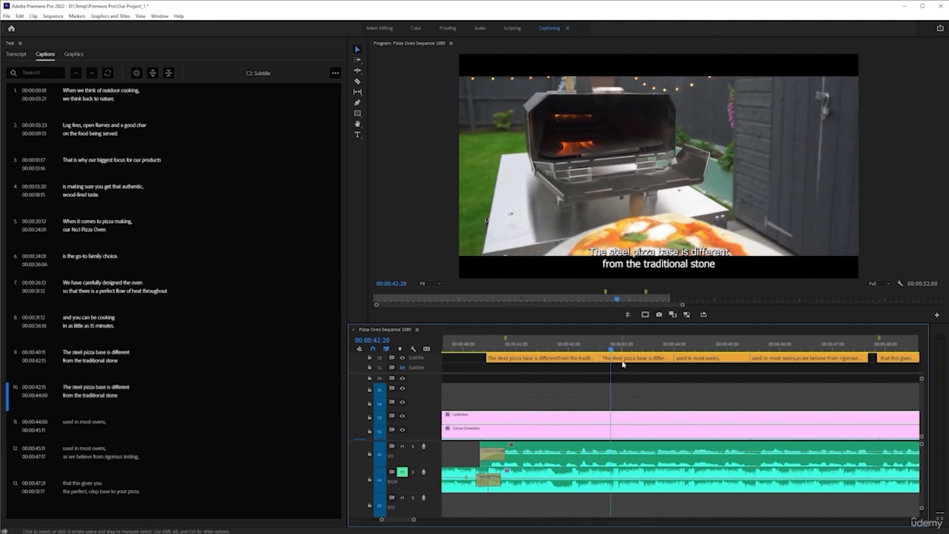
double_click(130, 390)
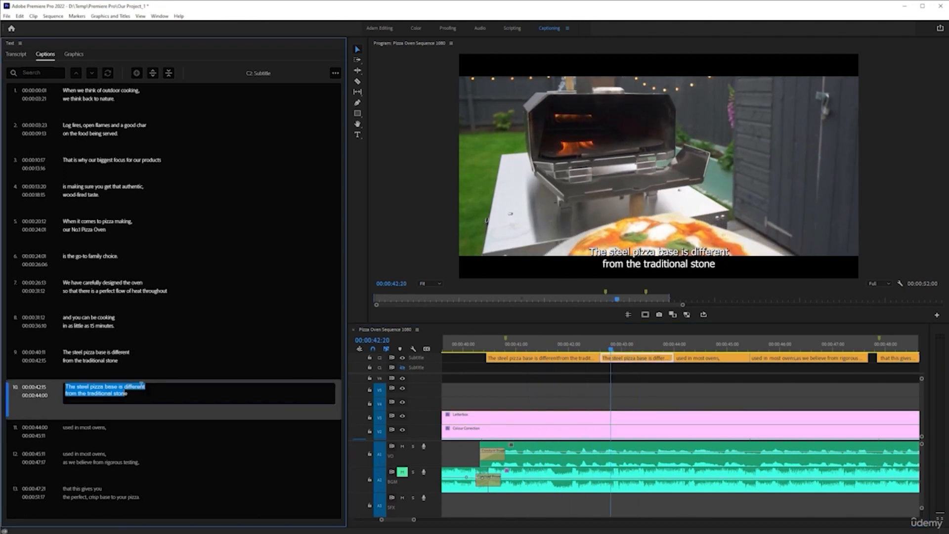
click(153, 387)
key(BackSpace)
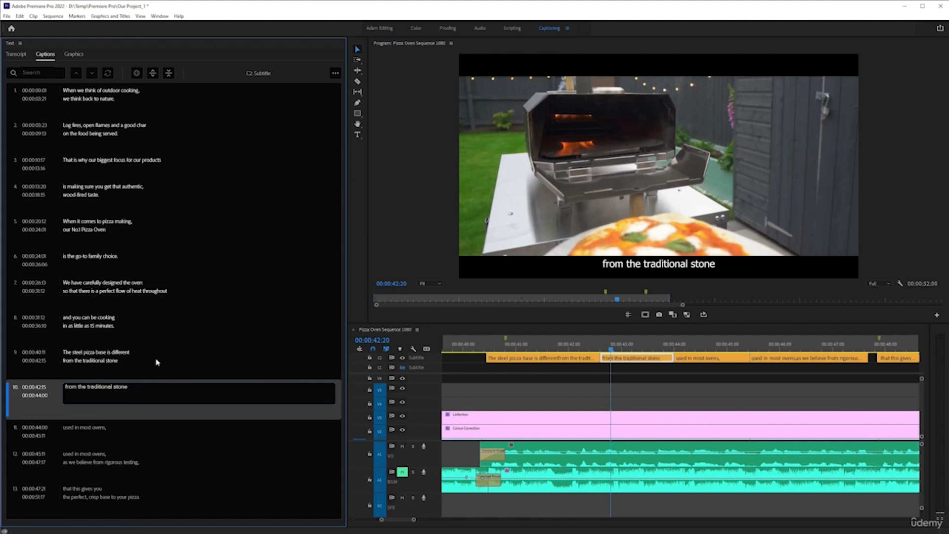
Delete "from the traditional stone" and its line break from the ninth caption, leaving "The steel pizza base is different".
click(158, 362)
double_click(126, 360)
click(145, 362)
key(BackSpace)
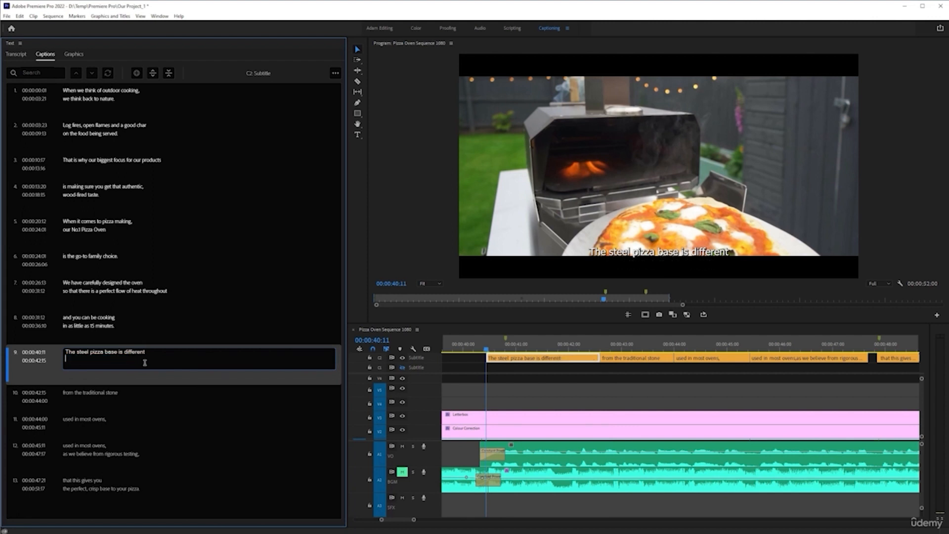
click(46, 364)
Play back the edited captions and merge "from the traditional stone" with the "used in most ovens," caption that follows it.
key(space)
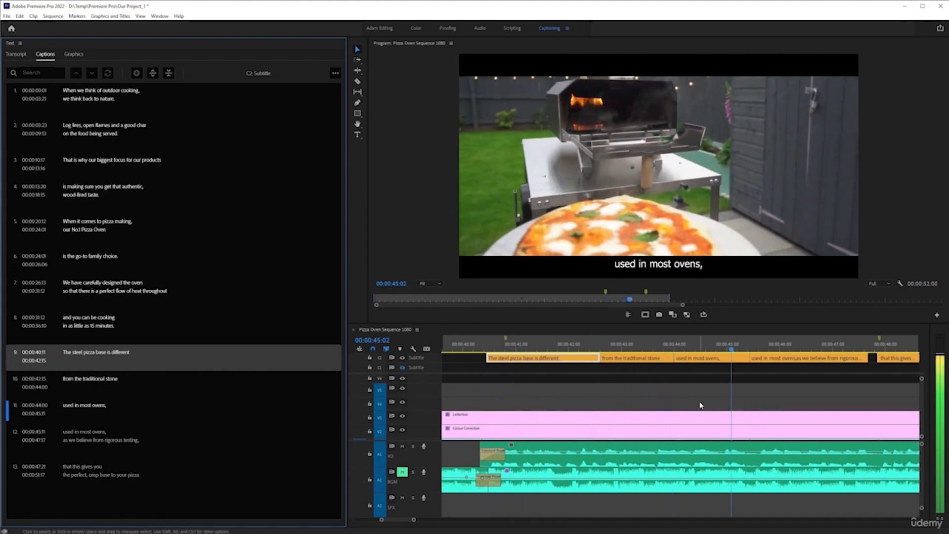
key(space)
drag(705, 374, 599, 336)
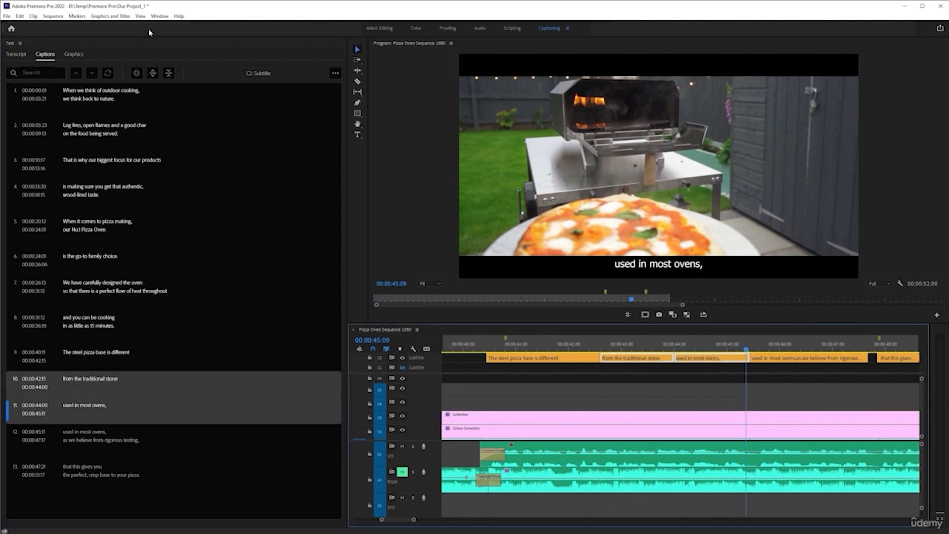
click(169, 73)
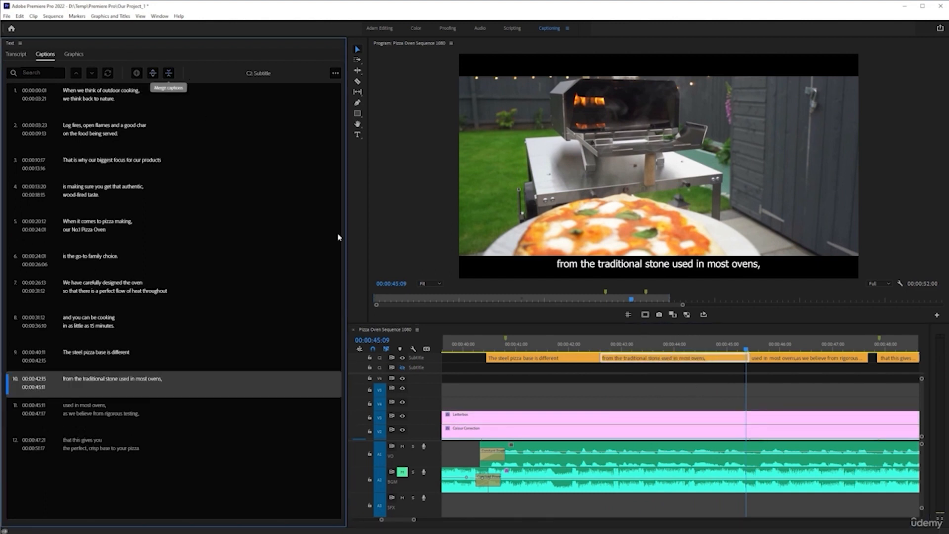
Delete the repeated "used in most ovens," line from the eleventh caption, leaving "as we believe from rigorous testing,".
click(772, 348)
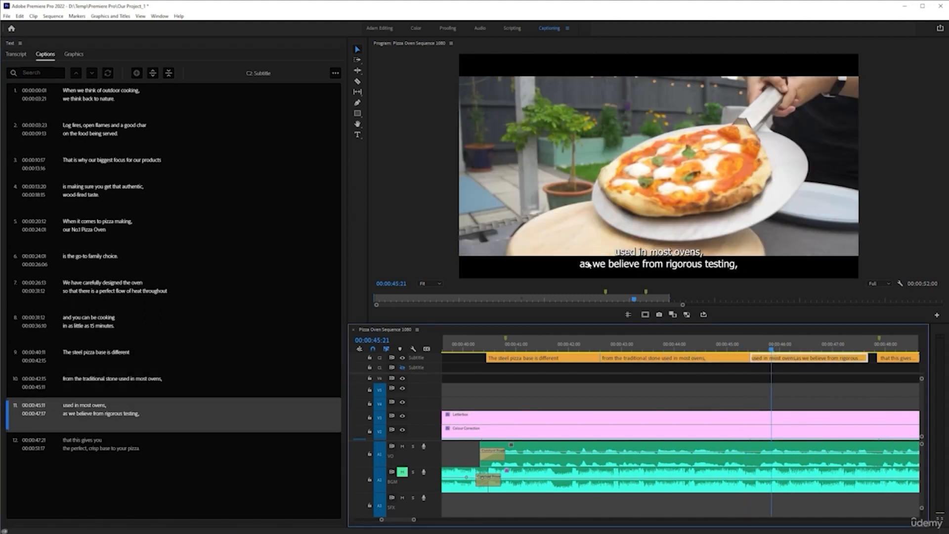
double_click(104, 406)
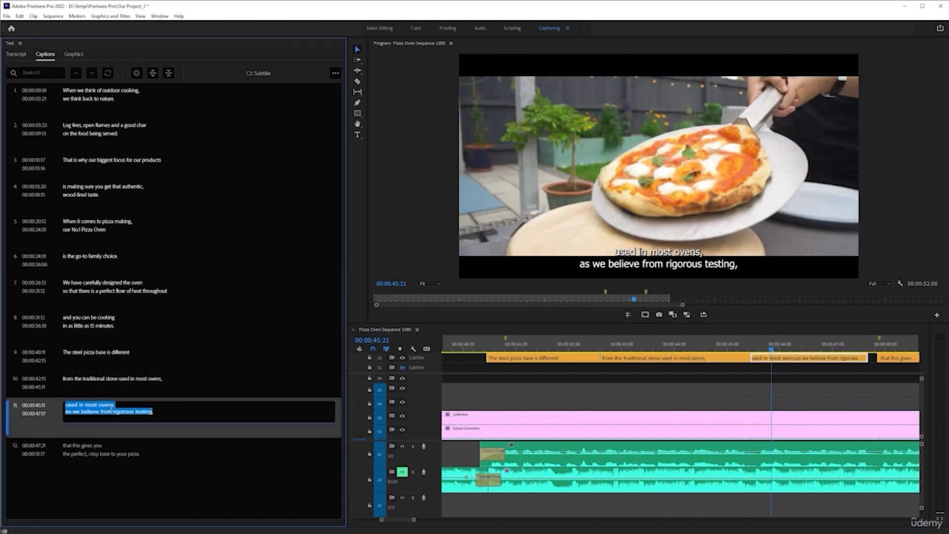
click(139, 404)
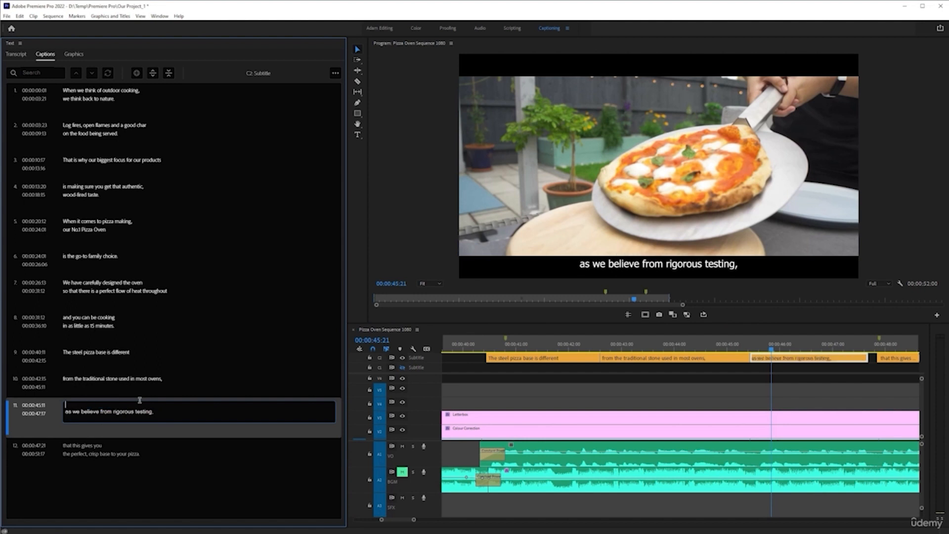
click(62, 358)
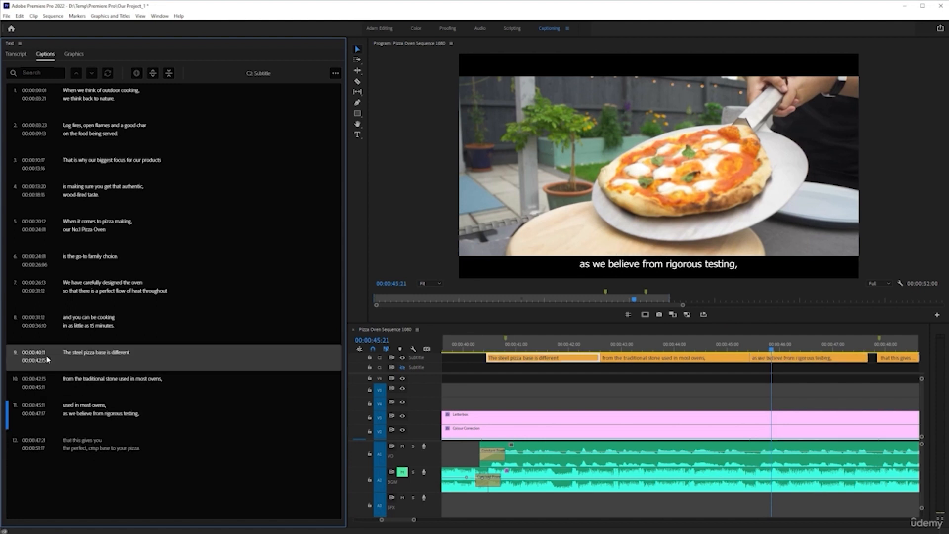
Play back the closing captions through "the perfect, crisp base to your pizza." to check them against the voiceover.
key(space)
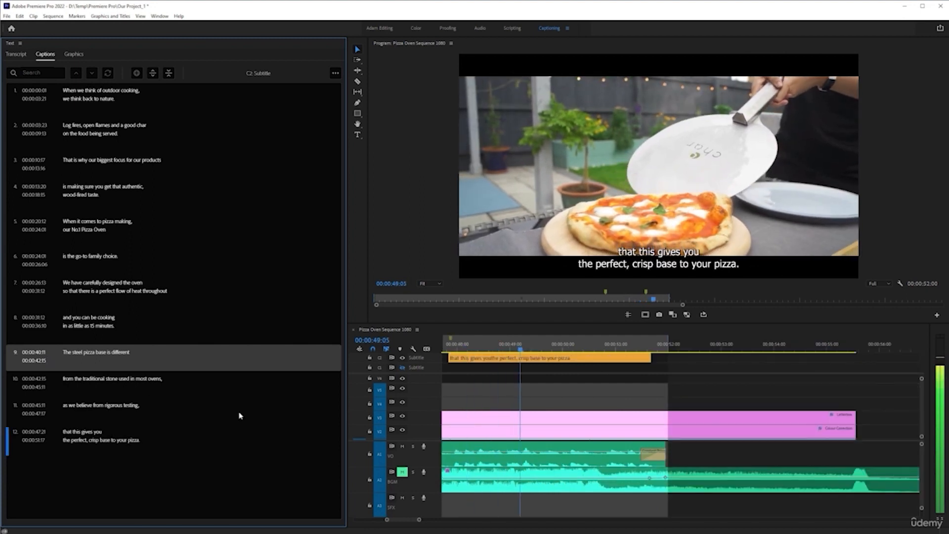
key(minus)
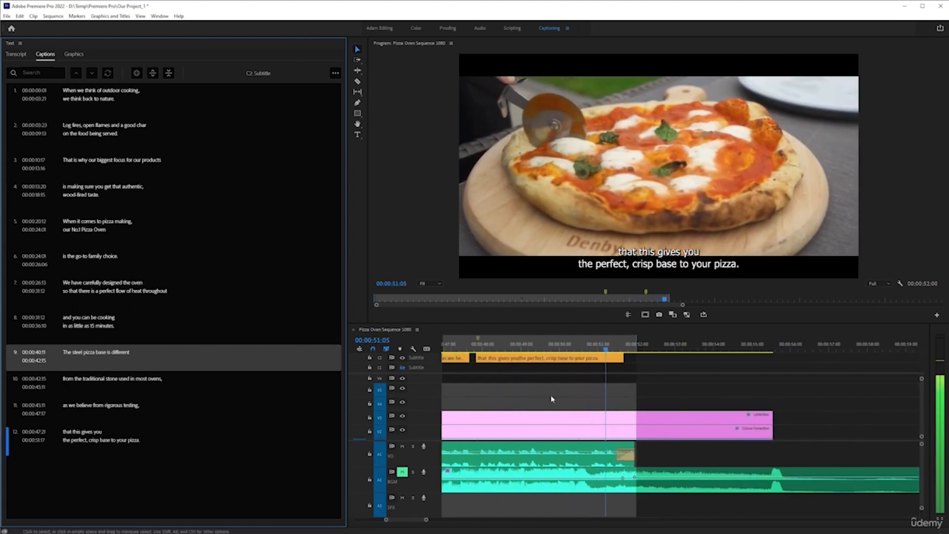
key(equal)
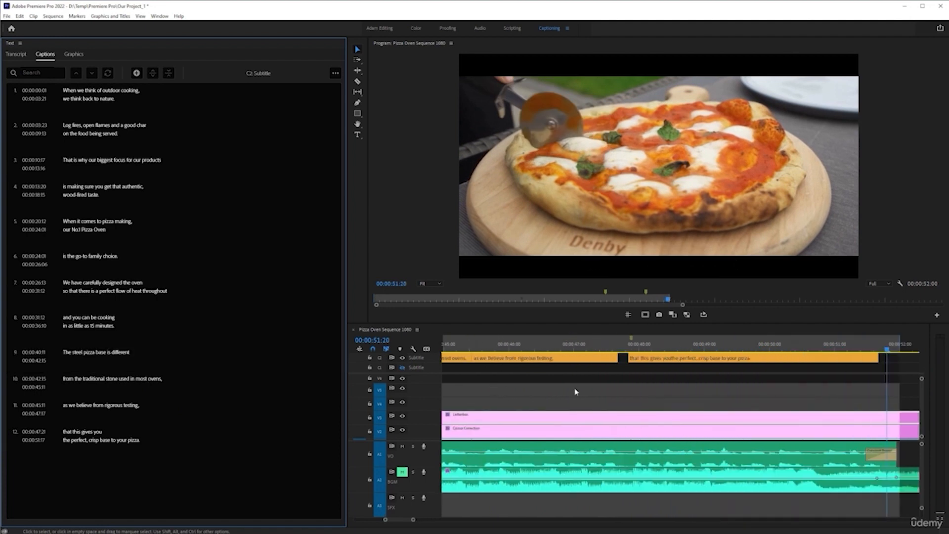
Replay from 00:00:46:24 and split the "that this gives you the perfect, crisp base to your pizza." caption at 00:00:50:14.
click(573, 345)
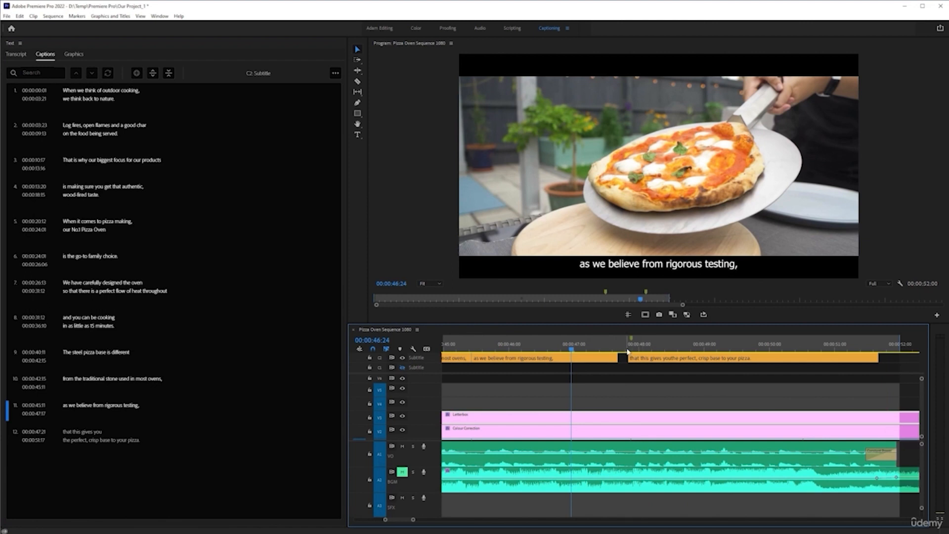
key(space)
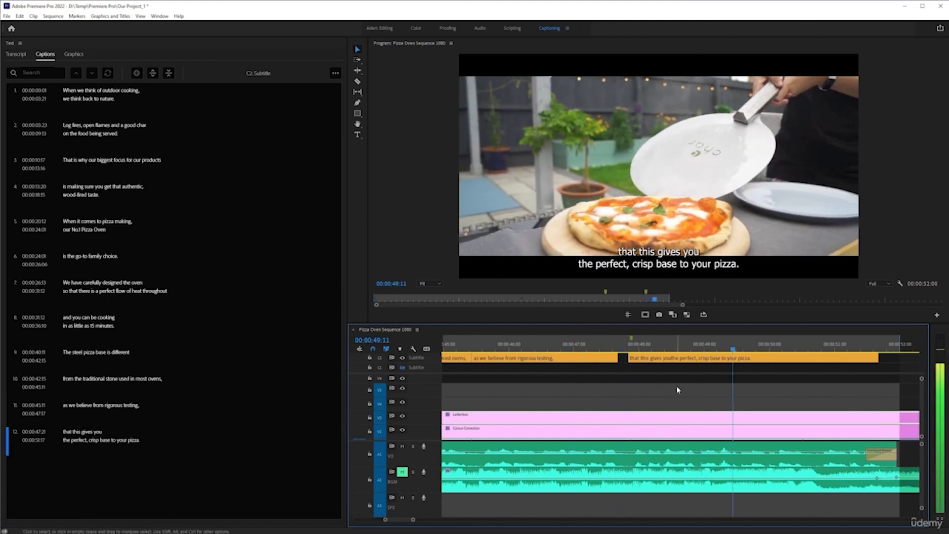
click(817, 358)
key(ctrl+k)
click(782, 345)
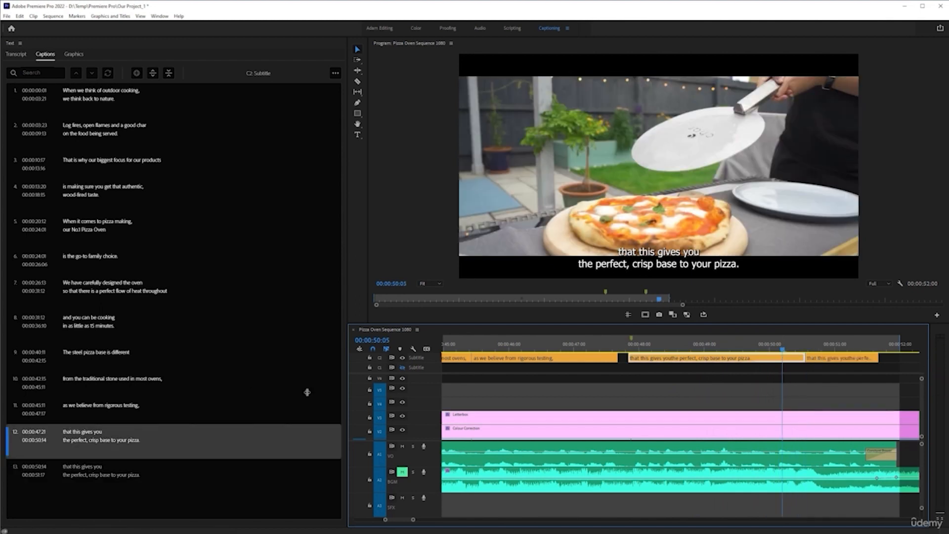
Delete "to your pizza." from the twelfth caption so it ends with "crisp base".
double_click(109, 446)
double_click(125, 438)
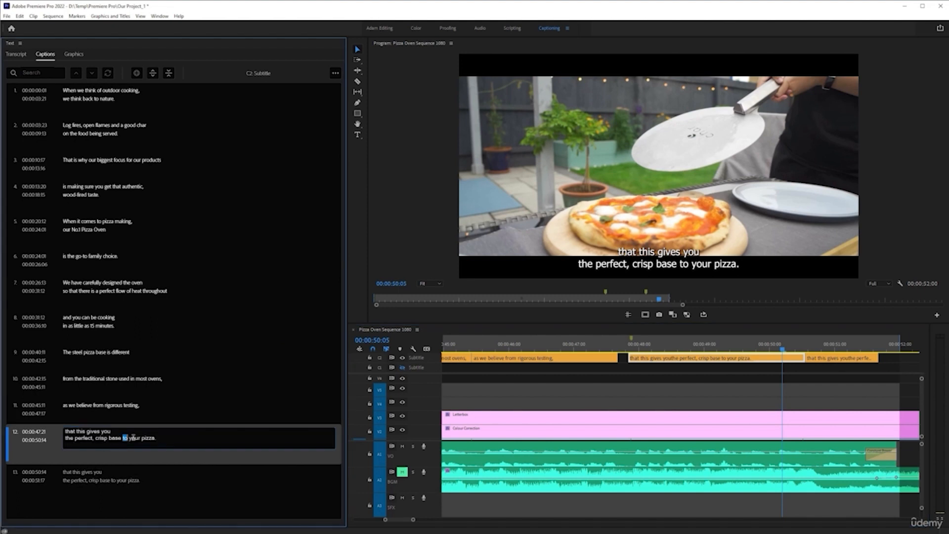
key(BackSpace)
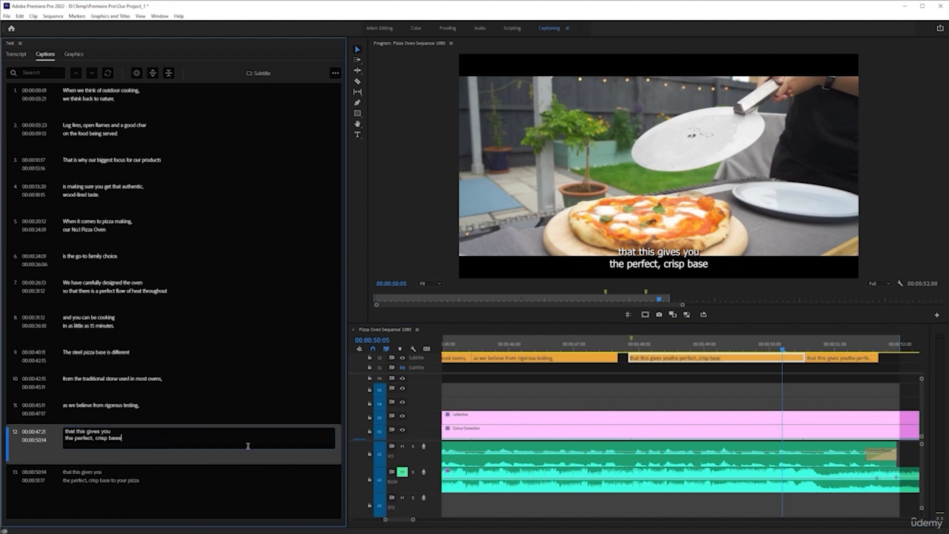
Delete "that this gives you the perfect, crisp base" from the thirteenth caption, leaving "to your pizza.".
click(185, 478)
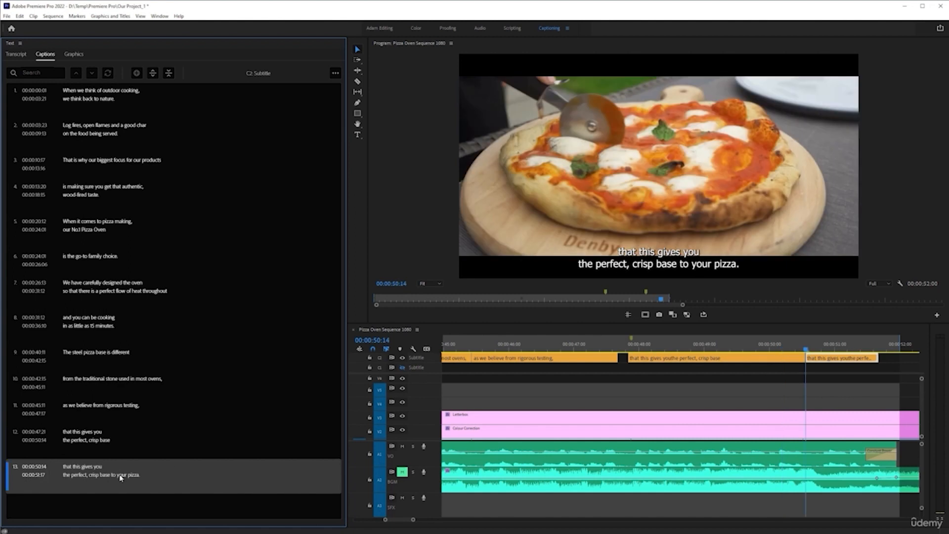
double_click(119, 476)
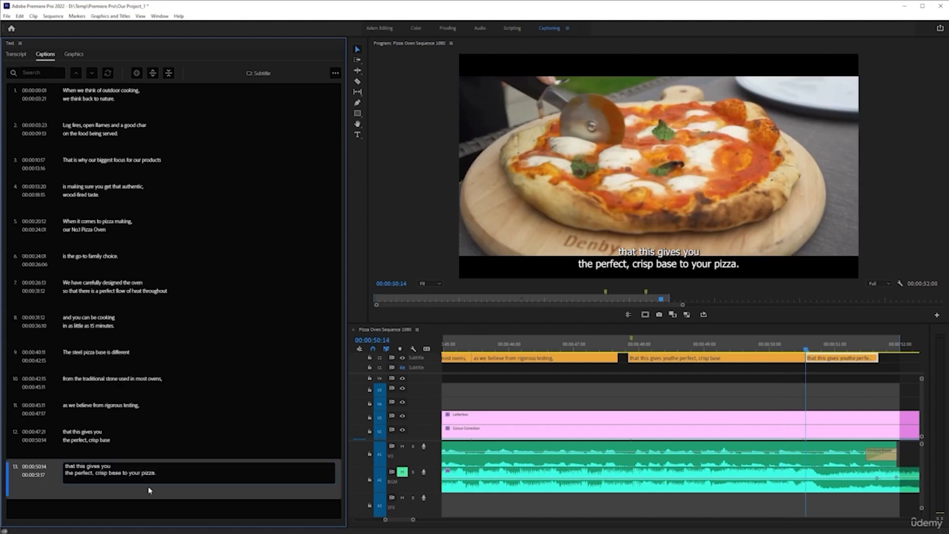
key(ctrl+shift+Home)
key(BackSpace)
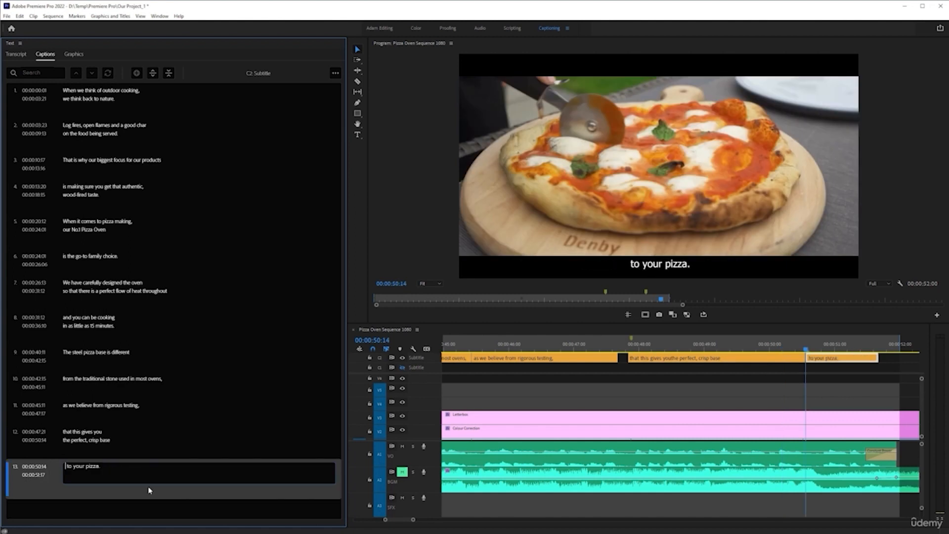
click(149, 409)
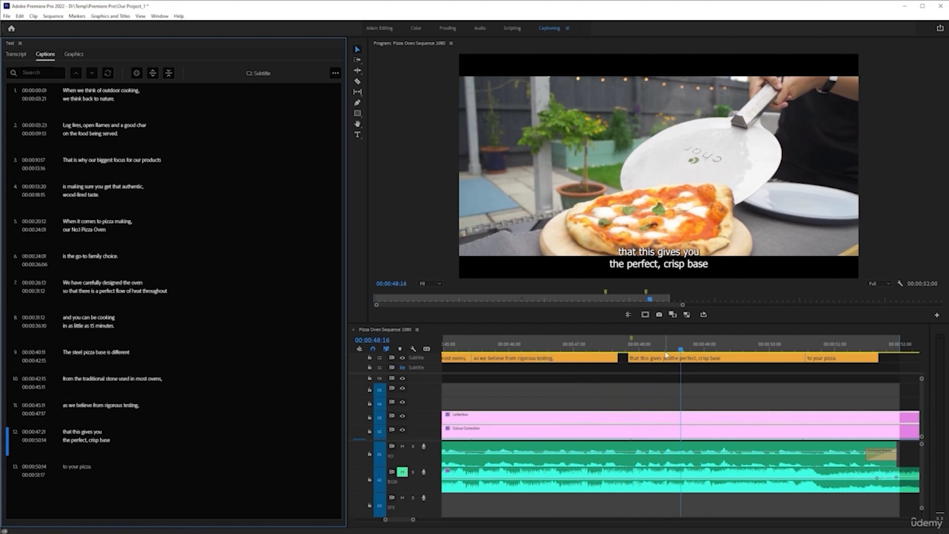
Remove the line break after "that this gives you" in the twelfth caption to put its text on one line.
double_click(101, 434)
click(127, 431)
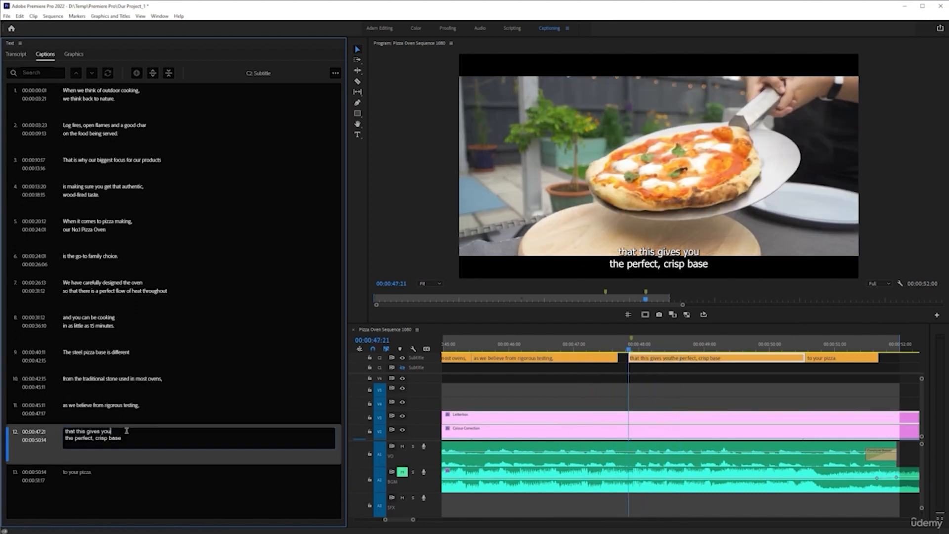
key(Delete)
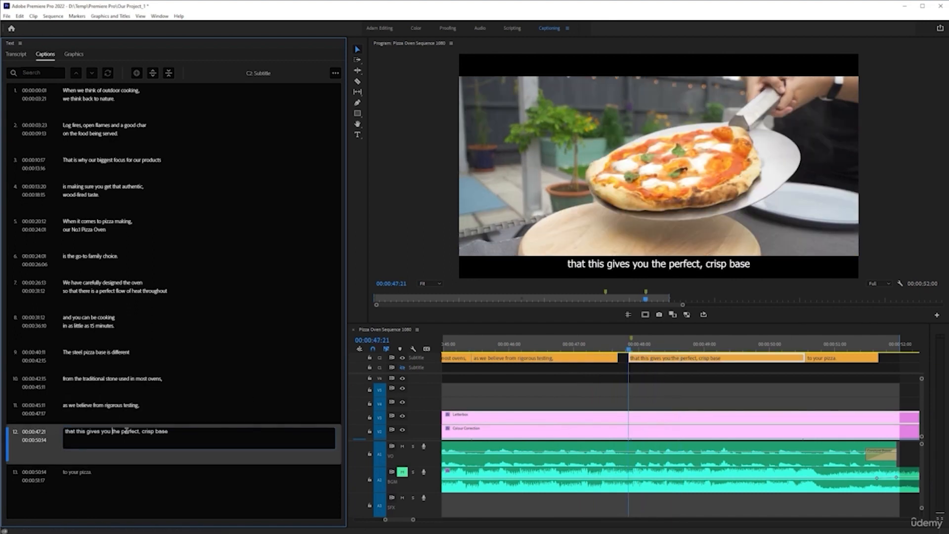
Play back from the "from the traditional stone used in most ovens," caption past the last caption to check wording and timing.
click(105, 383)
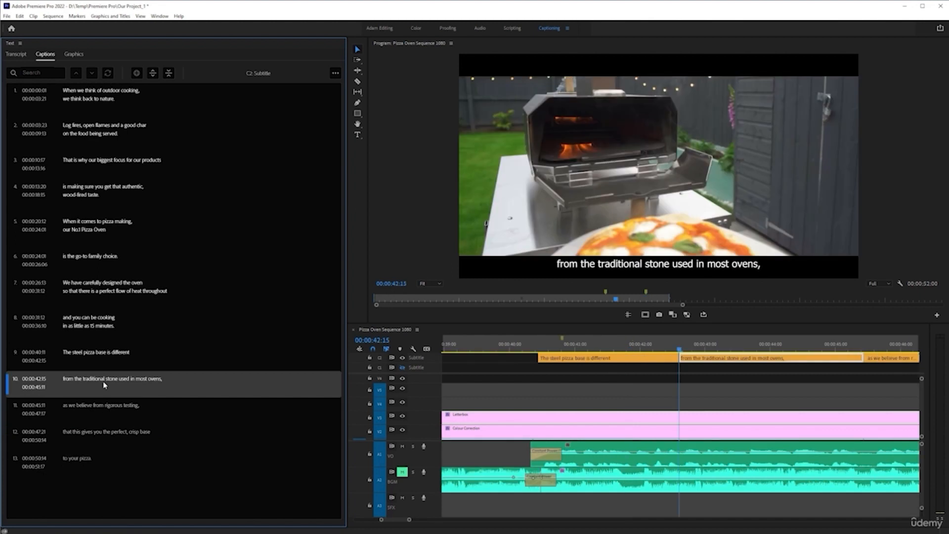
key(space)
scroll(586, 392, down, 2)
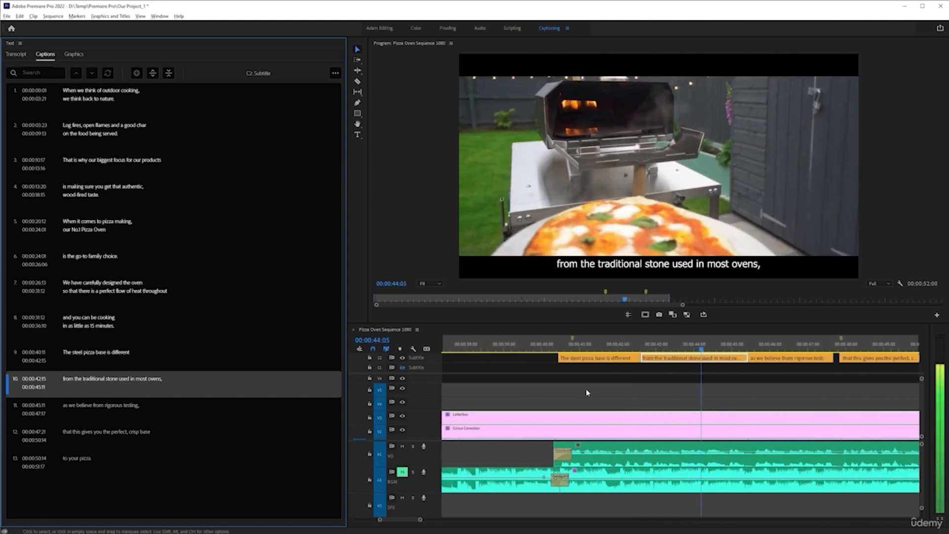
scroll(585, 389, down, 2)
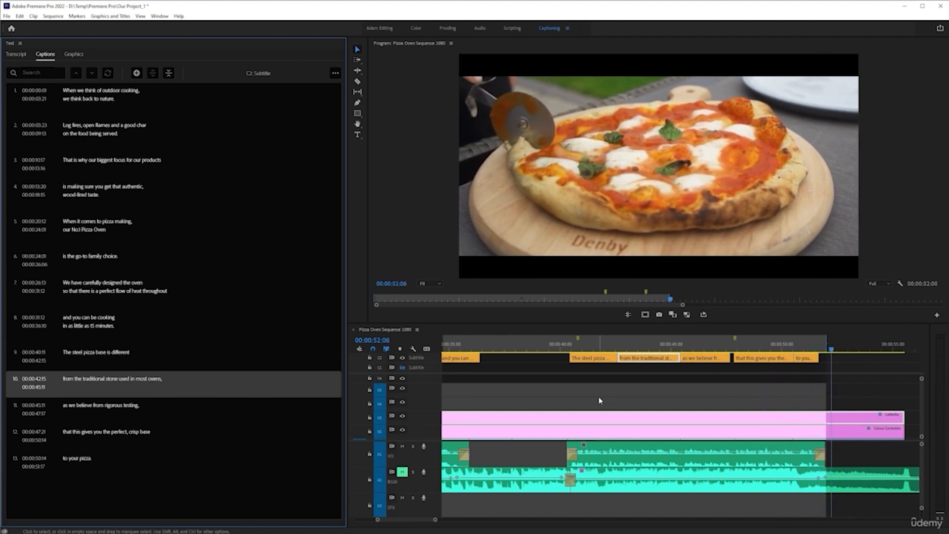
key(space)
Extend the end of the "to your pizza." caption to 00:00:53:00.
key(=)
key(=)
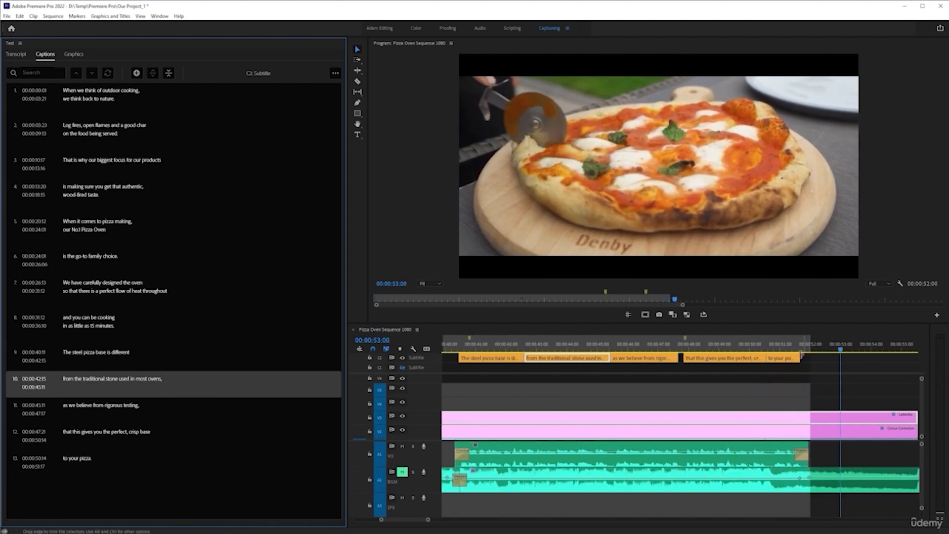
drag(801, 354, 840, 354)
Play back the last two captions to 00:00:54:15 to check the extended ending.
click(689, 347)
key(minus)
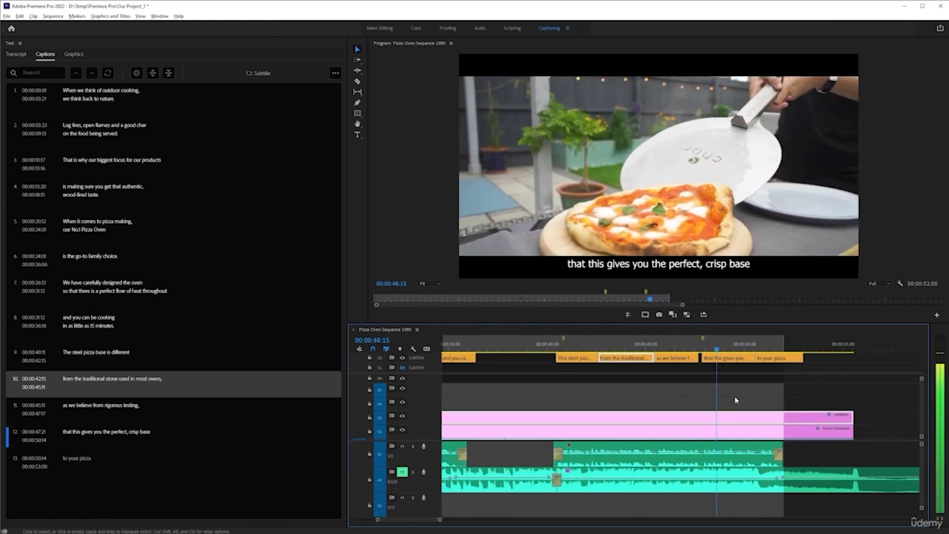
key(minus)
key(space)
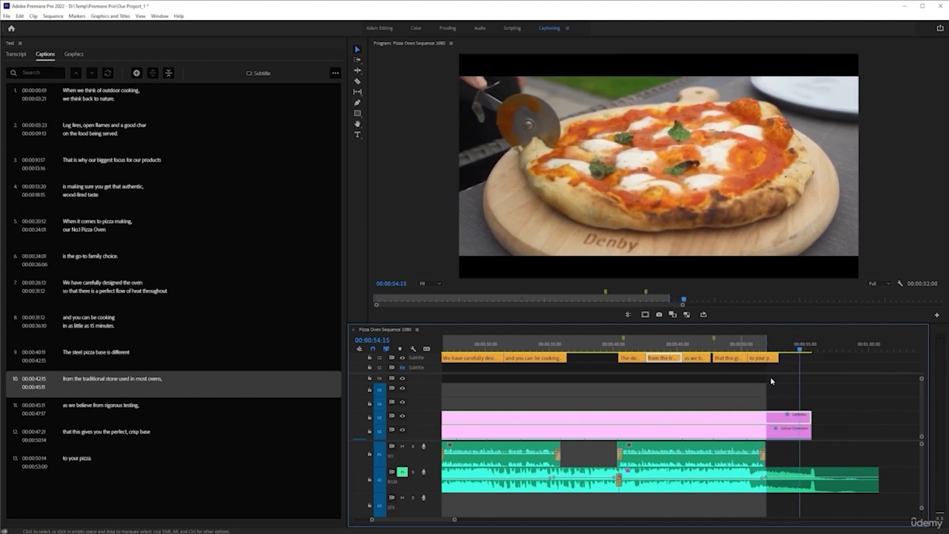
click(784, 359)
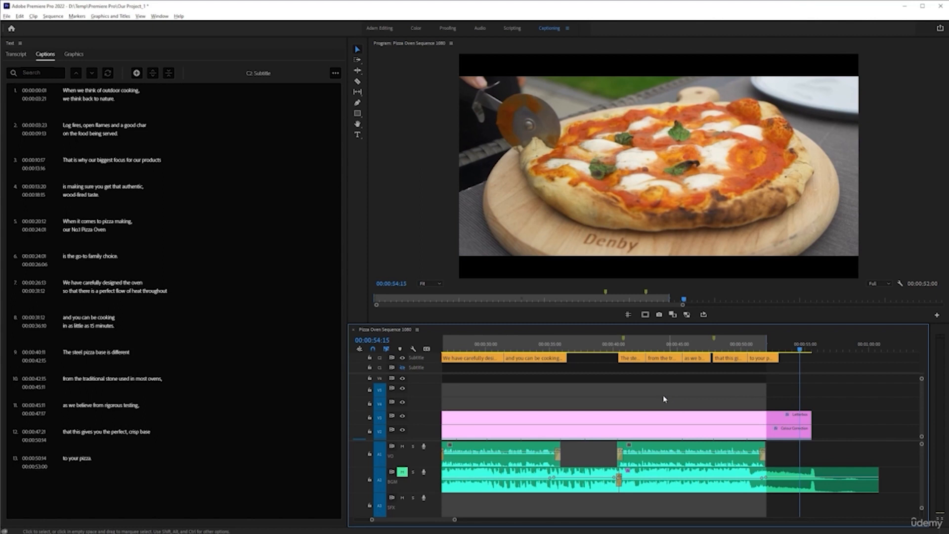
scroll(657, 397, down, 2)
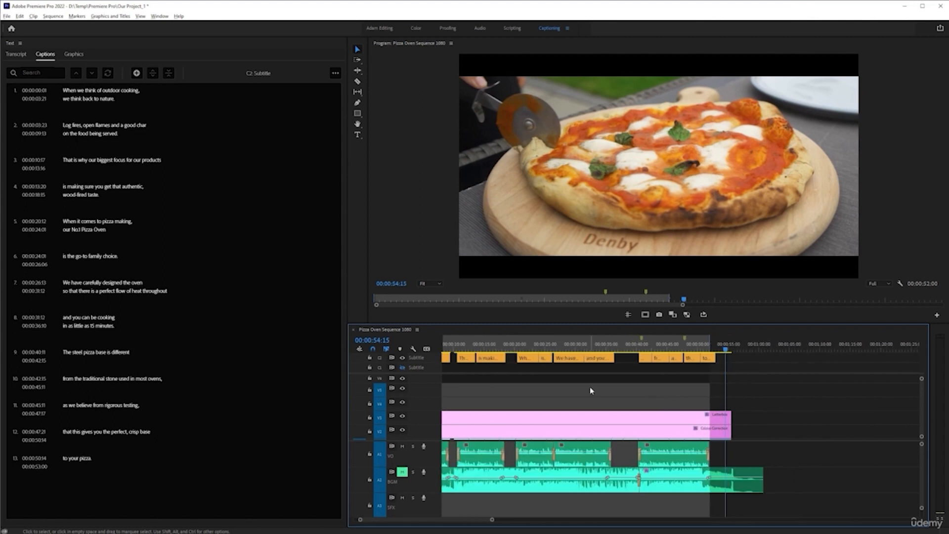
key(backslash)
scroll(593, 391, down, 1)
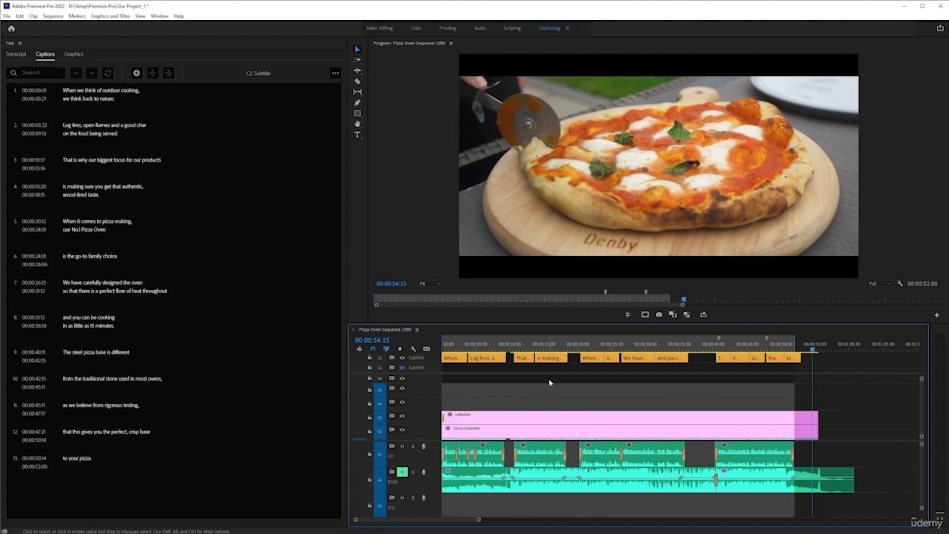
Play back the whole sequence from the start to check every caption against the voiceover.
click(519, 346)
key(Home)
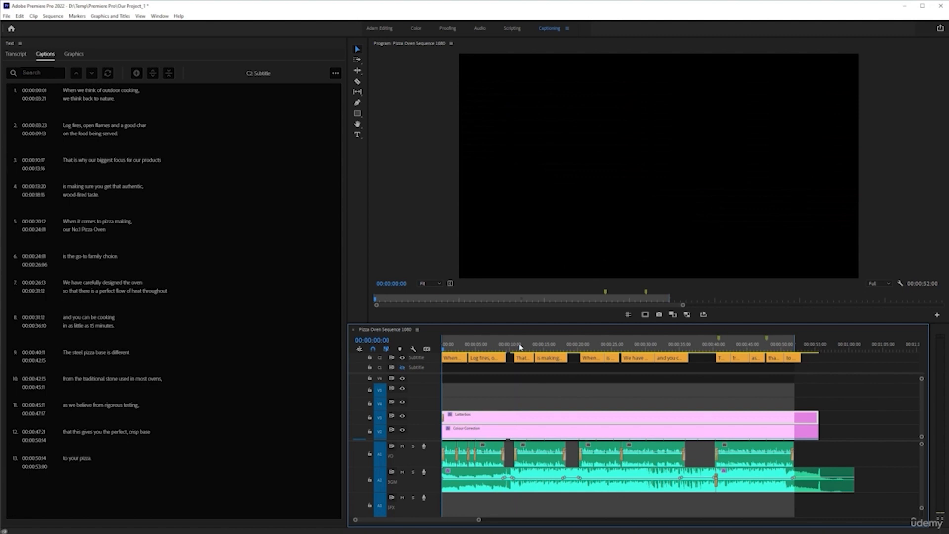
key(space)
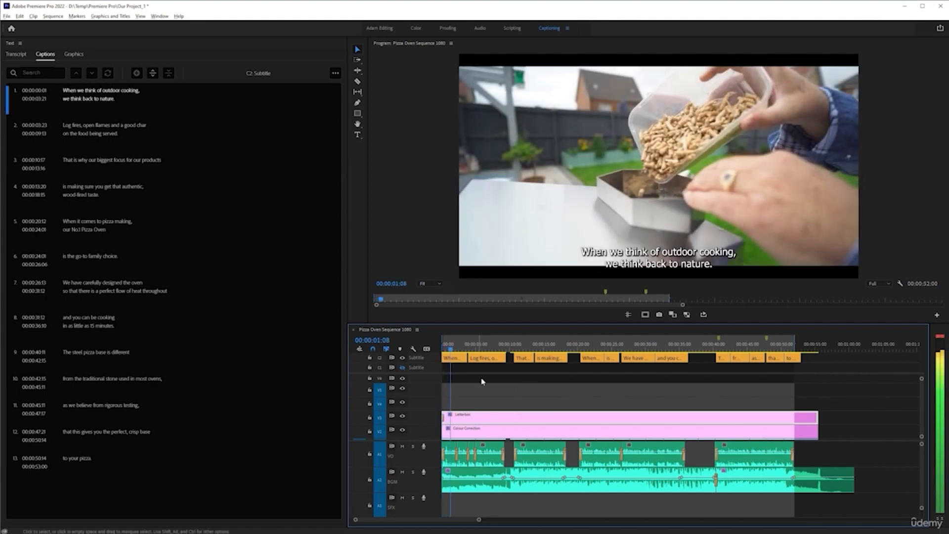
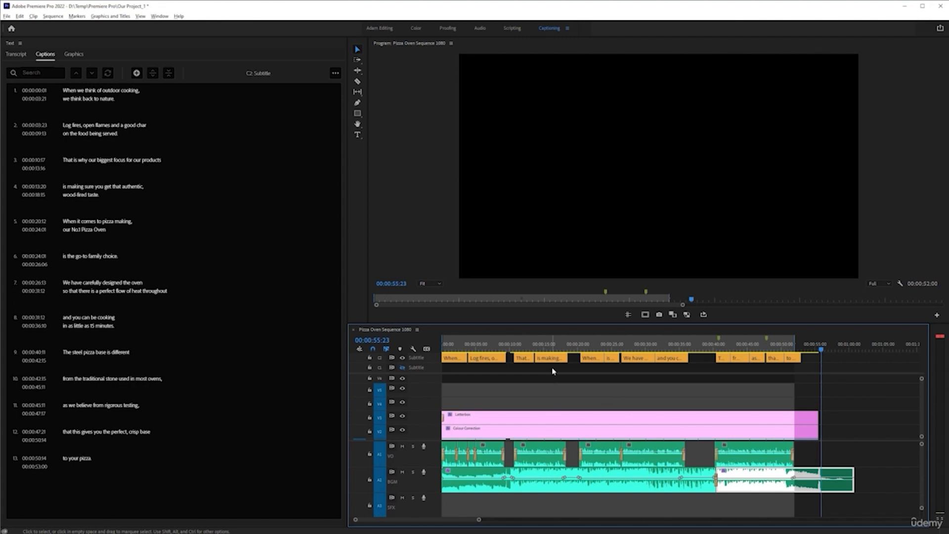
Mute the VO and BGM tracks and spot-check the captions at several points between the second and twelfth captions.
click(402, 472)
click(402, 446)
click(564, 344)
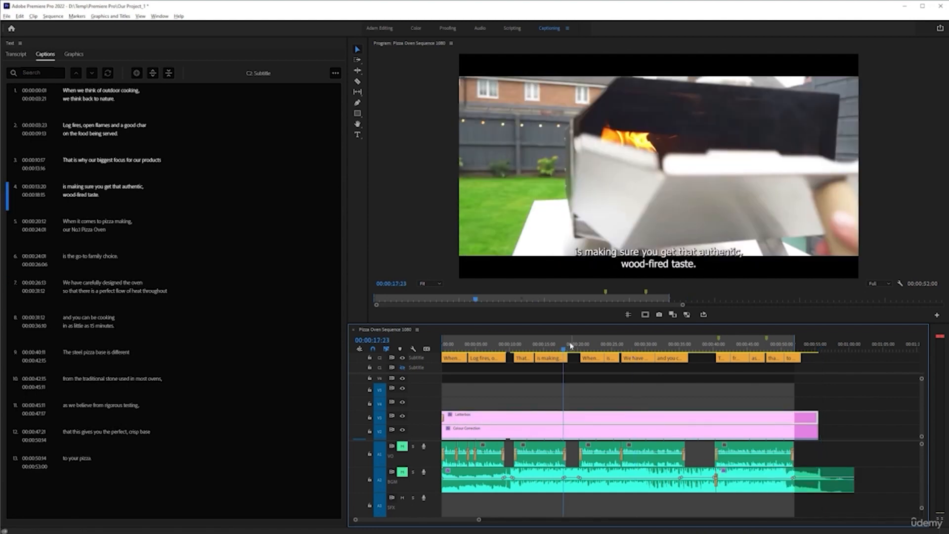
click(526, 347)
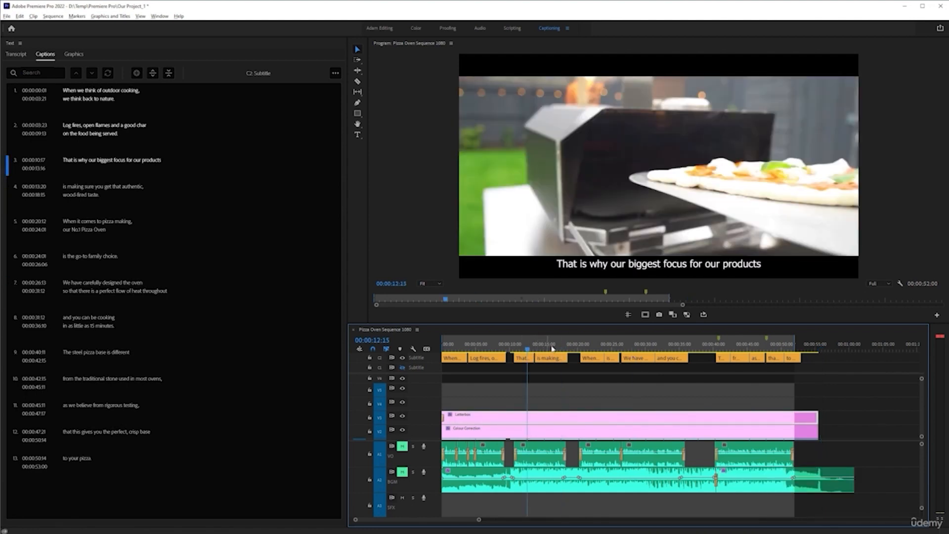
click(561, 348)
click(487, 345)
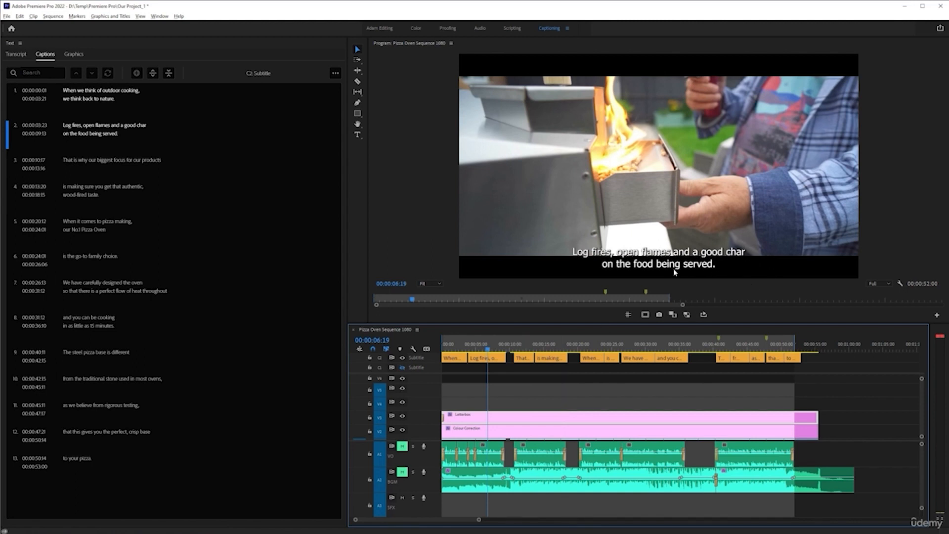
click(784, 348)
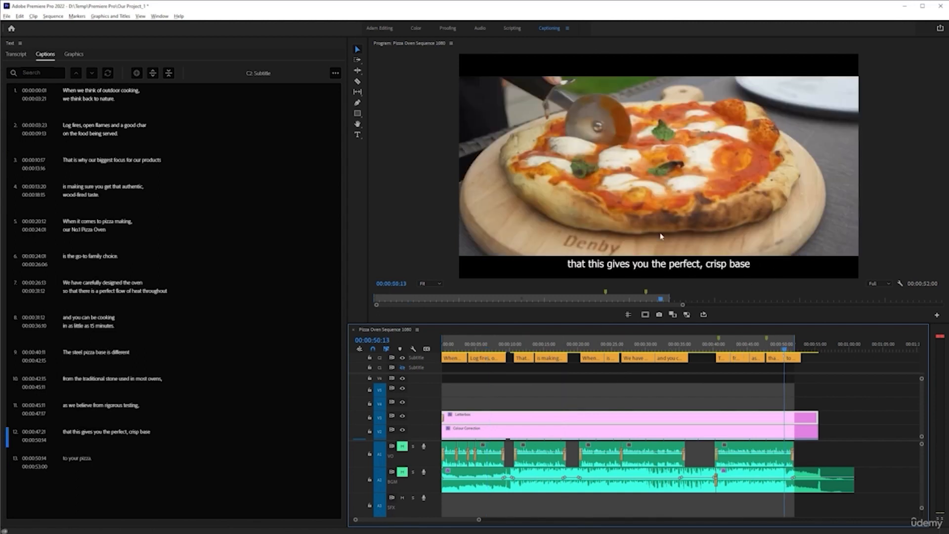
Play back the change from the "that this gives you the perfect, crisp base" caption to the "to your pizza." caption, up to 00:00:51:10.
key(=)
key(=)
key(=)
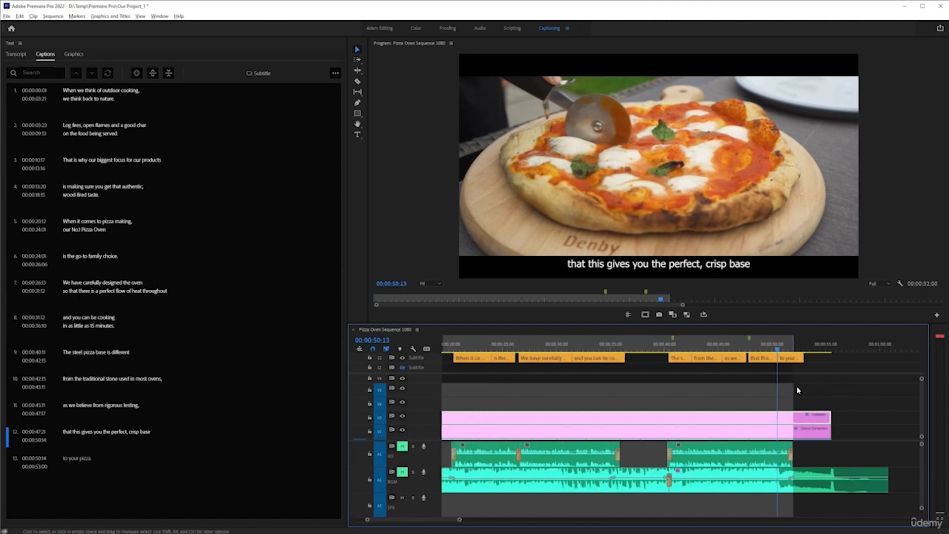
key(space)
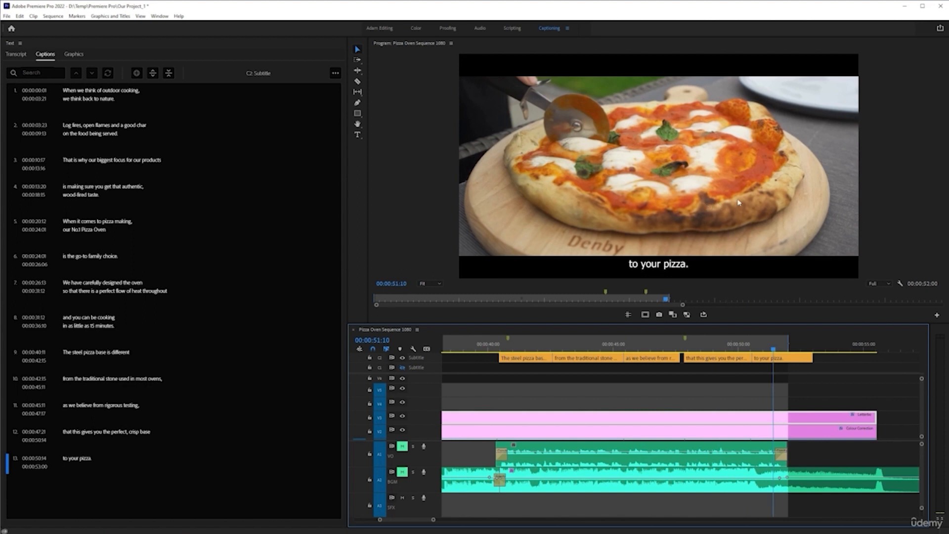
key(-)
key(-)
key(-)
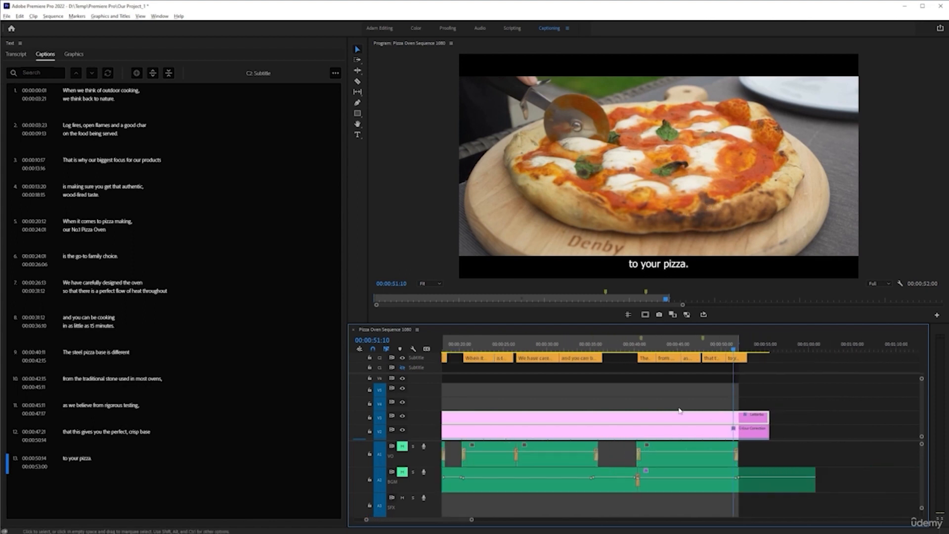
key(-)
key(-)
scroll(641, 392, up, 2)
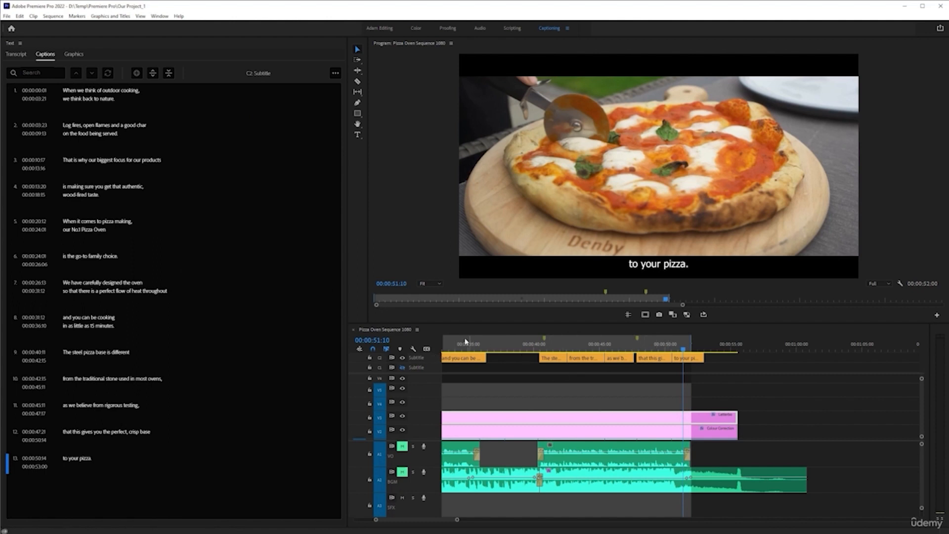
Switch to the Adam Editing workspace and fit the whole pizza oven sequence in the timeline.
click(381, 28)
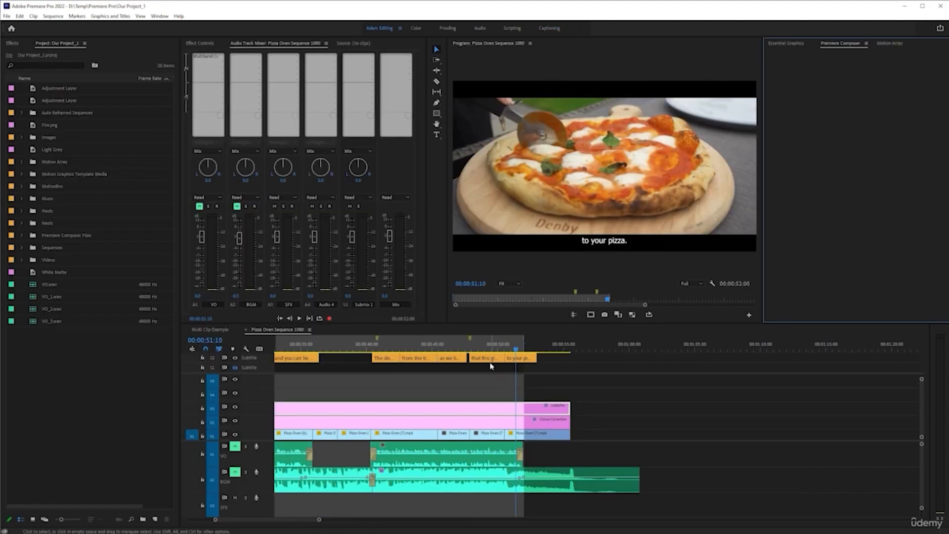
key(minus)
key(minus)
key(minus)
key(minus)
key(minus)
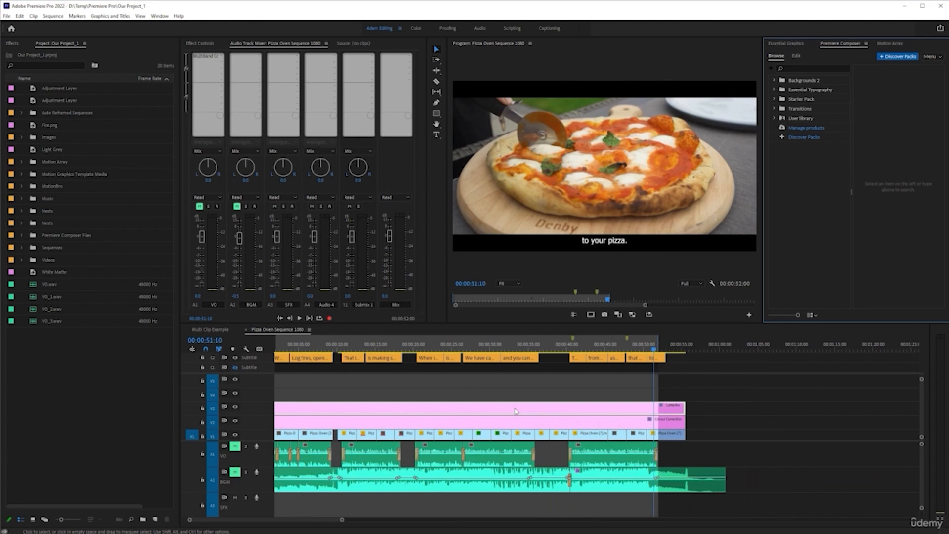
scroll(515, 411, up, 1)
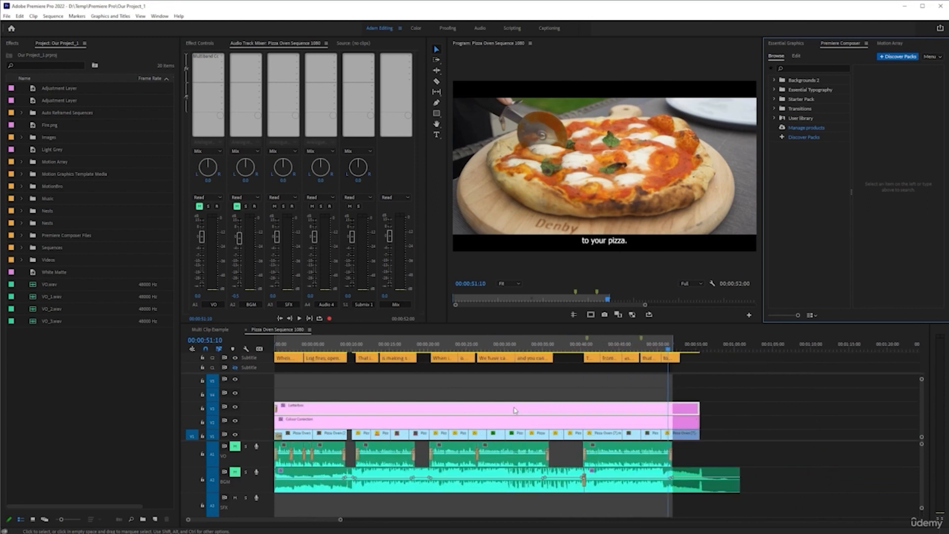
Unmute the VO and BGM tracks and play back the gap before the "The steel pizza base is different" caption.
click(235, 447)
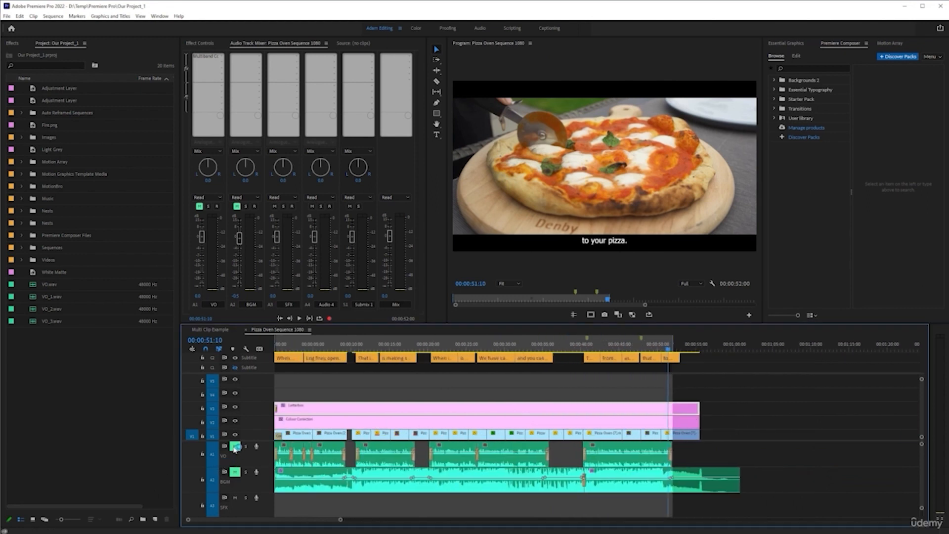
click(235, 473)
click(553, 344)
key(space)
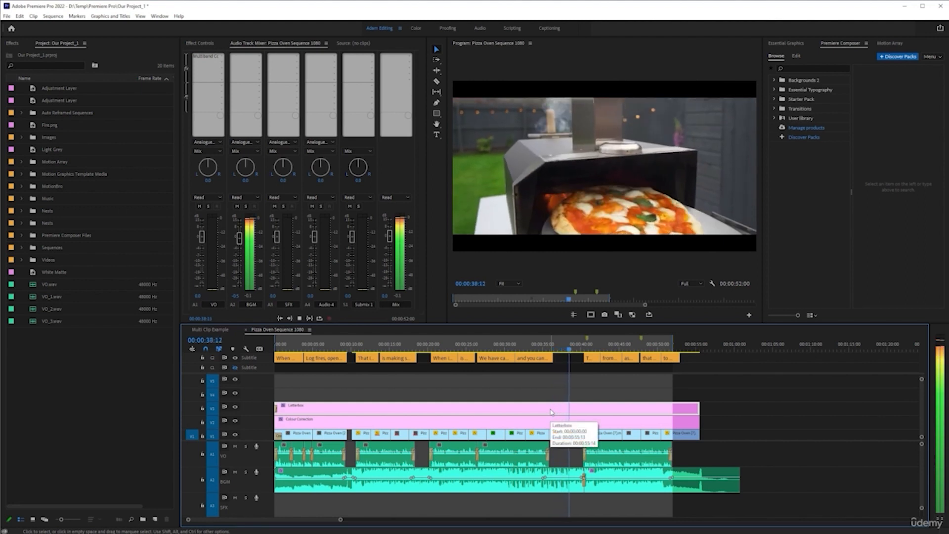
key(space)
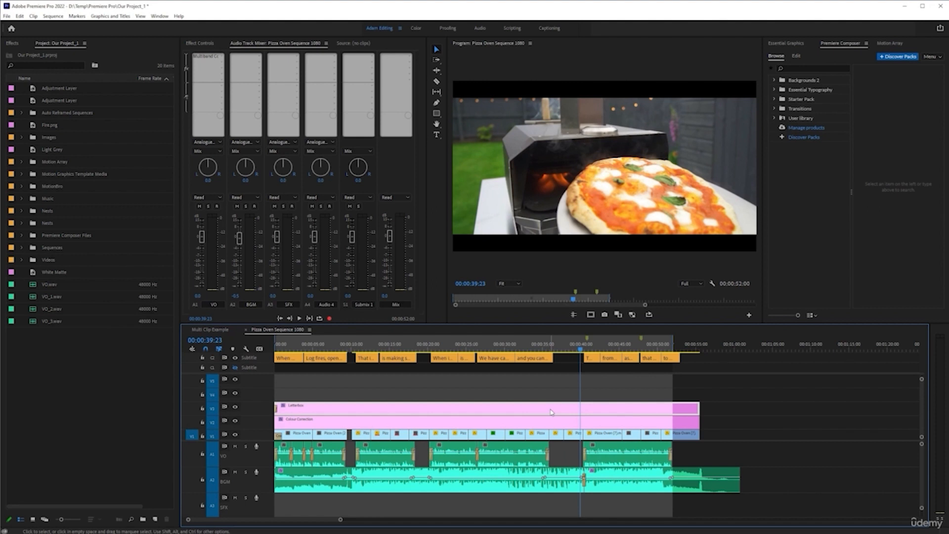
Check the music tail after the last video clip and set the sequence's out point to 00:01:00:21, at the music's end.
scroll(538, 469, up, 2)
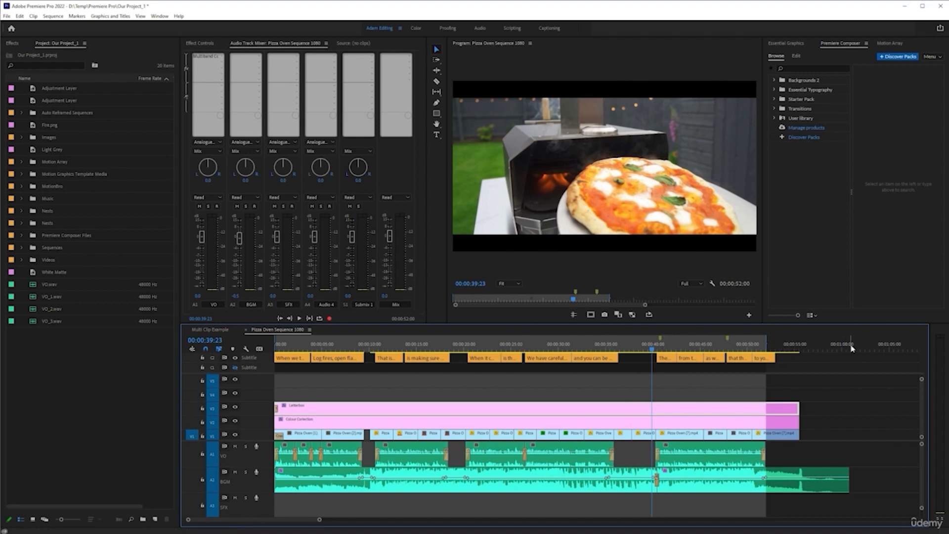
click(850, 347)
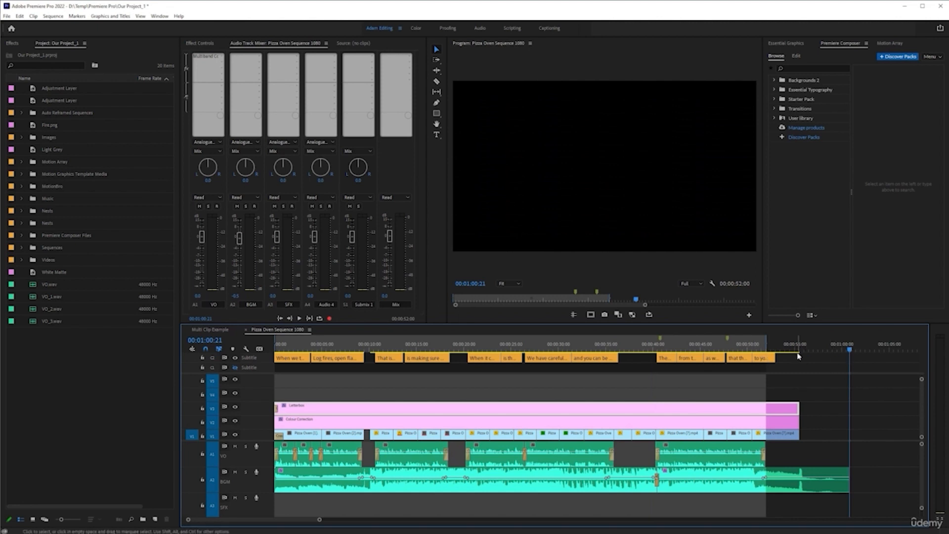
click(792, 349)
key(space)
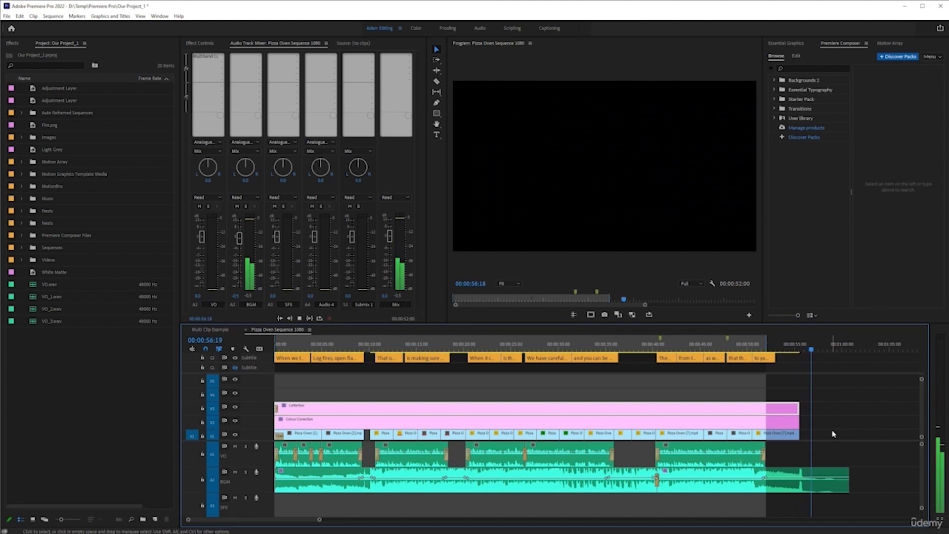
click(835, 479)
click(849, 346)
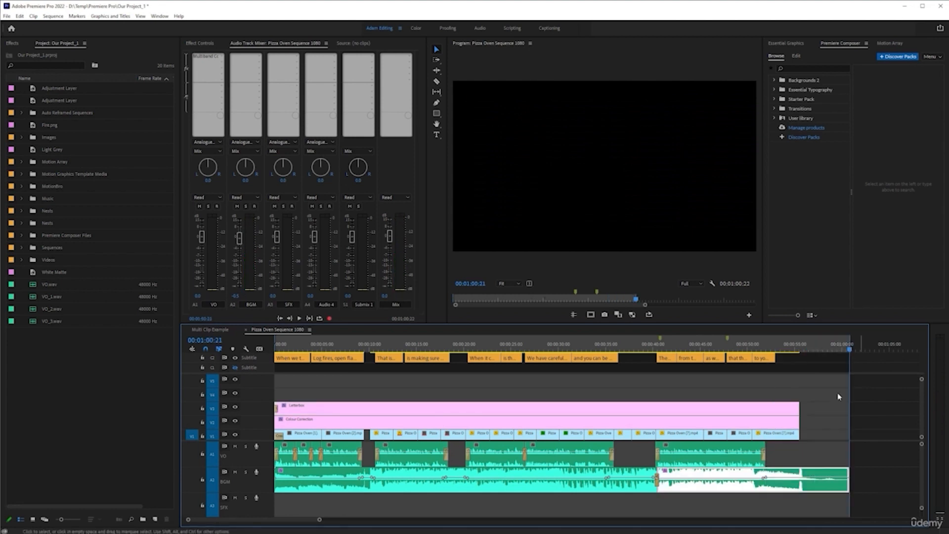
key(minus)
key(minus)
key(equal)
key(equal)
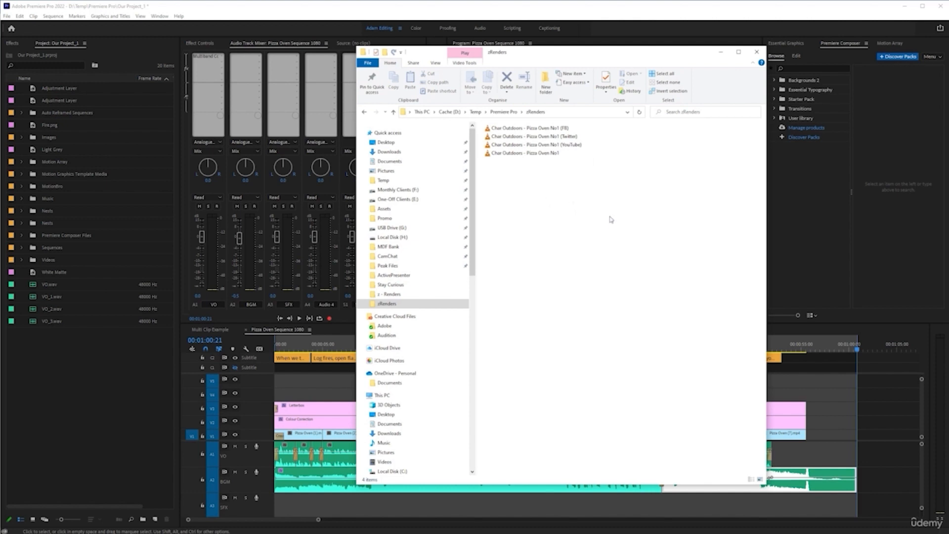
Permanently delete all four Char Outdoors pizza oven videos from the zRenders folder and minimise the folder window.
key(ctrl+a)
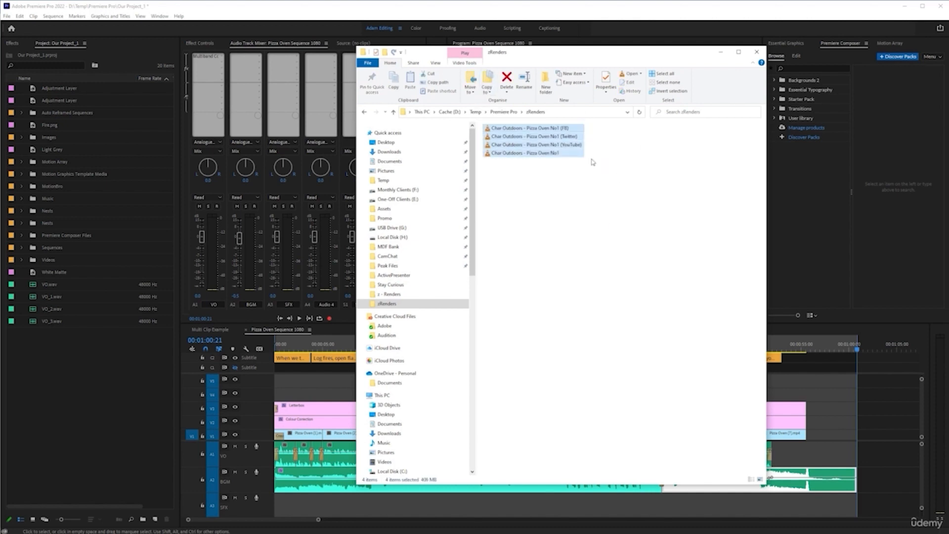
click(570, 195)
drag(646, 196, 549, 122)
key(shift+Delete)
key(Return)
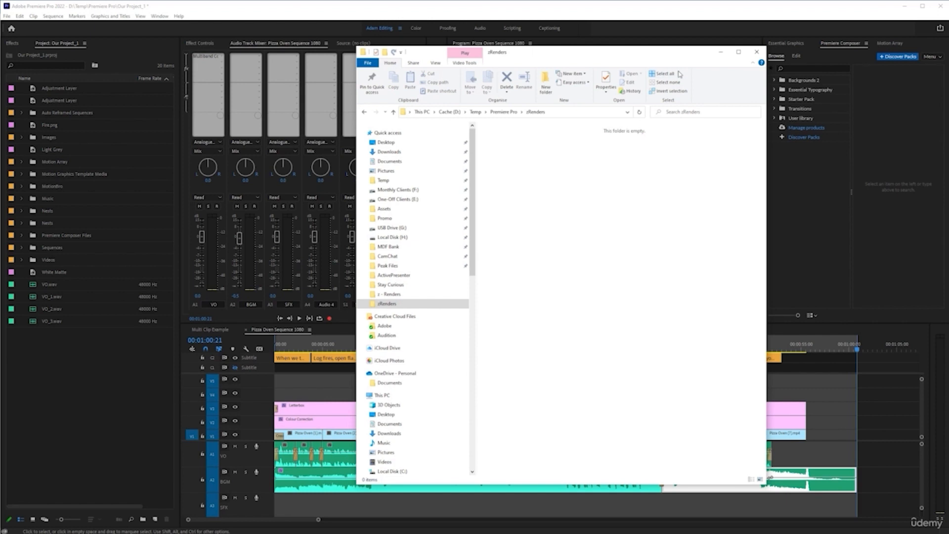
click(720, 52)
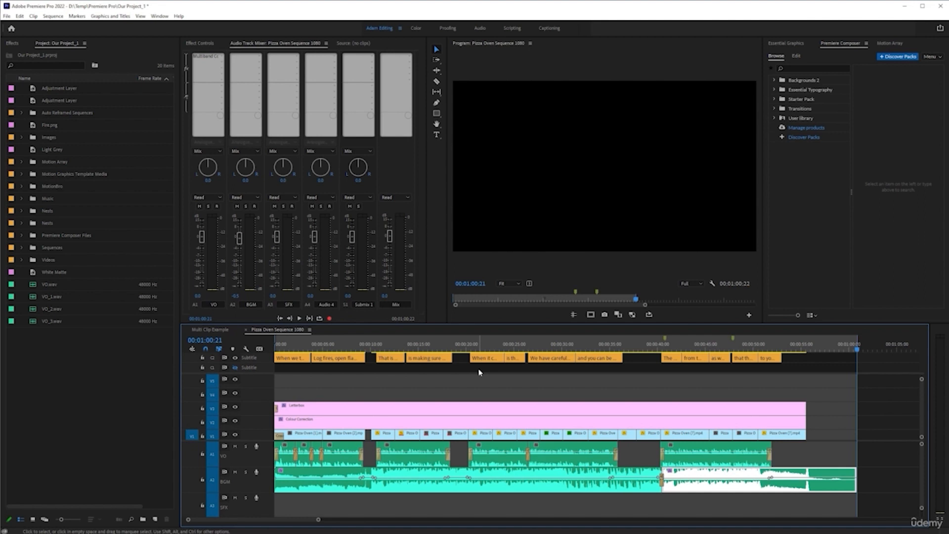
Play the sequence from the beginning to 00:00:01:09 to review the opening caption with both audio tracks audible.
click(468, 344)
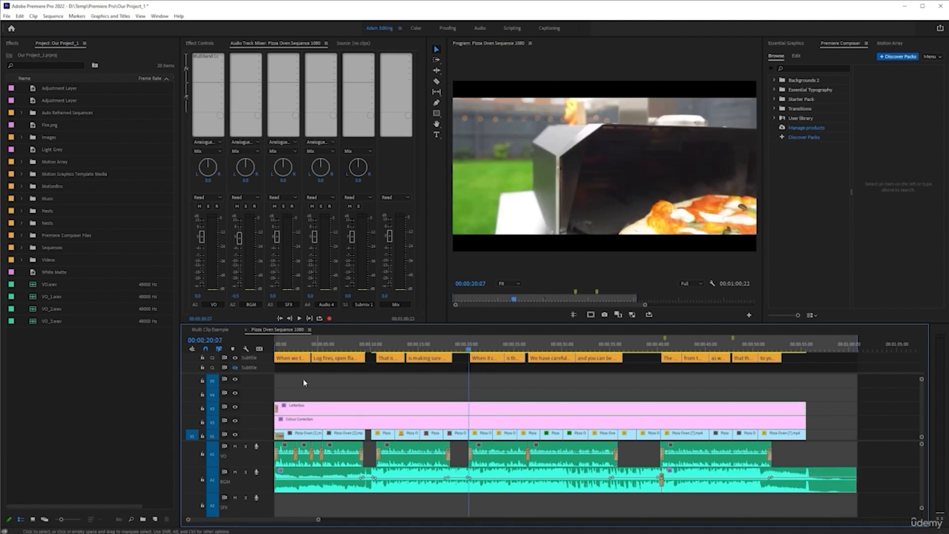
click(277, 349)
key(space)
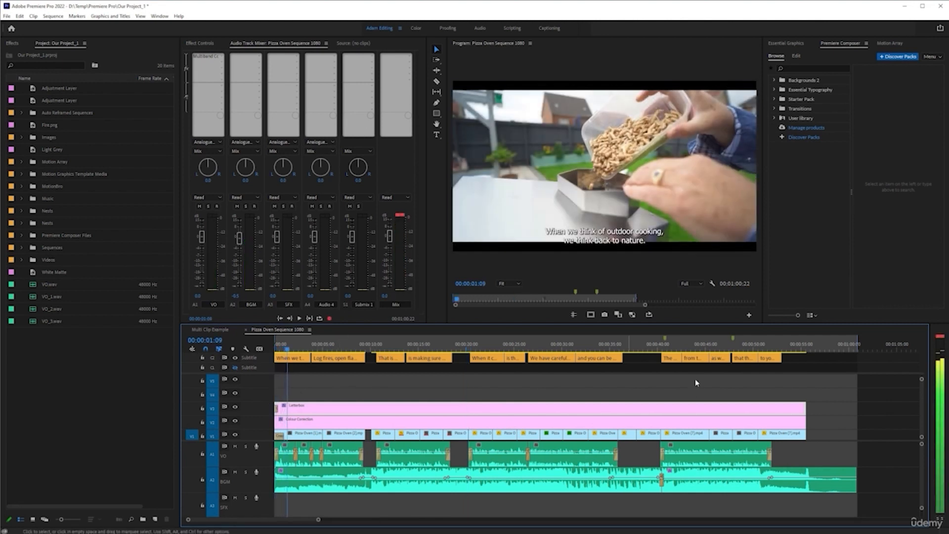